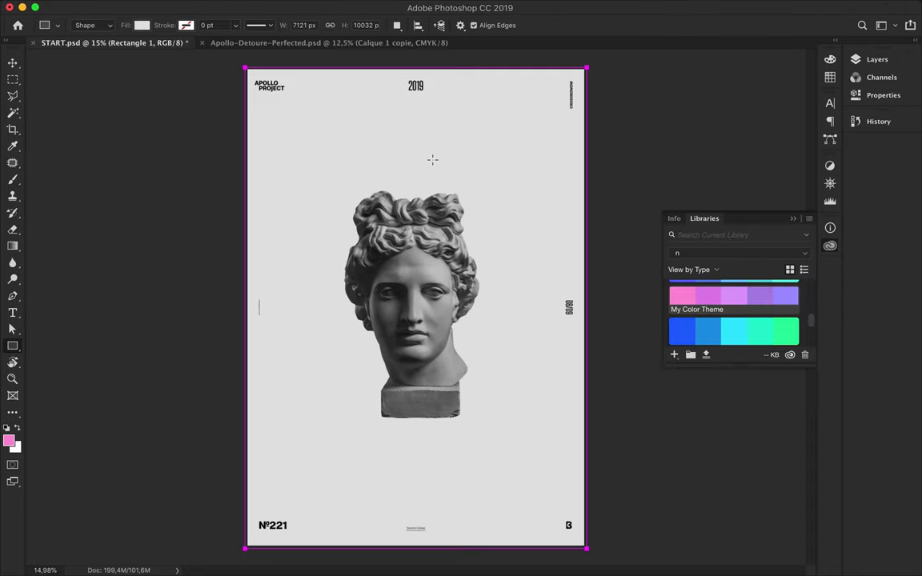
# Draw a pink-filled rectangle inside the poster margins, behind the Apollo bust
pyautogui.moveTo(277, 109); pyautogui.dragTo(551, 506)
pyautogui.click(141, 26)
pyautogui.click(76, 100)
pyautogui.press('v')
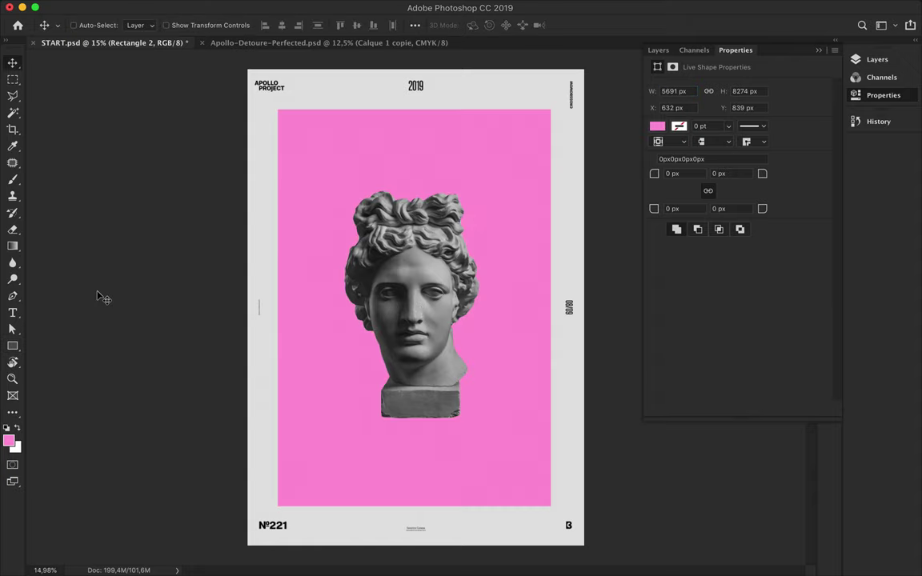
pyautogui.scroll(3, 712, 309)
pyautogui.scroll(-3, 712, 309)
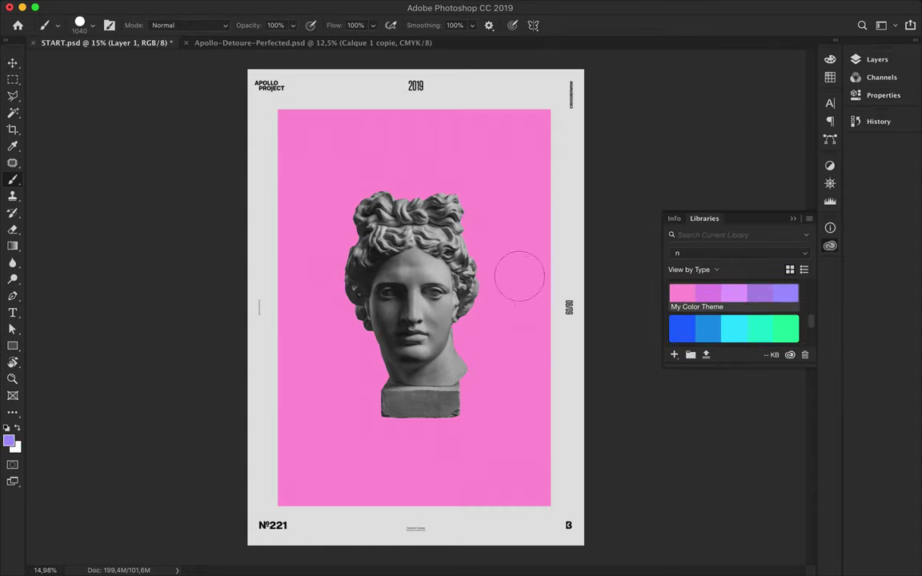
# Outline a five-point Pen shape from the poster bottom up past its top right corner
pyautogui.press('p')
pyautogui.click(421, 507)
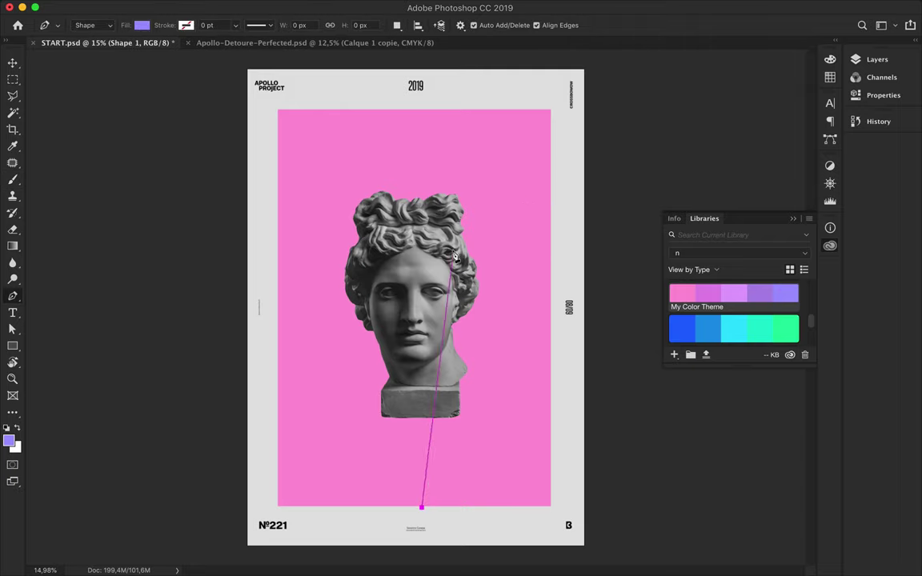
pyautogui.click(560, 56)
pyautogui.click(524, 192)
pyautogui.click(477, 482)
pyautogui.click(522, 560)
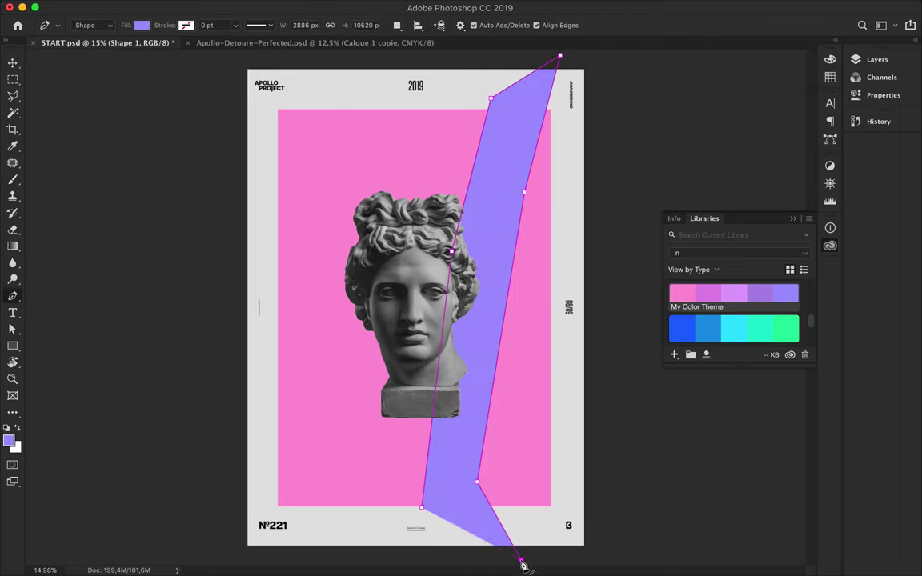
# Pull the band's bottom-left anchor upward and its right-middle anchor inward
pyautogui.press('a')
pyautogui.moveTo(423, 511); pyautogui.dragTo(426, 500)
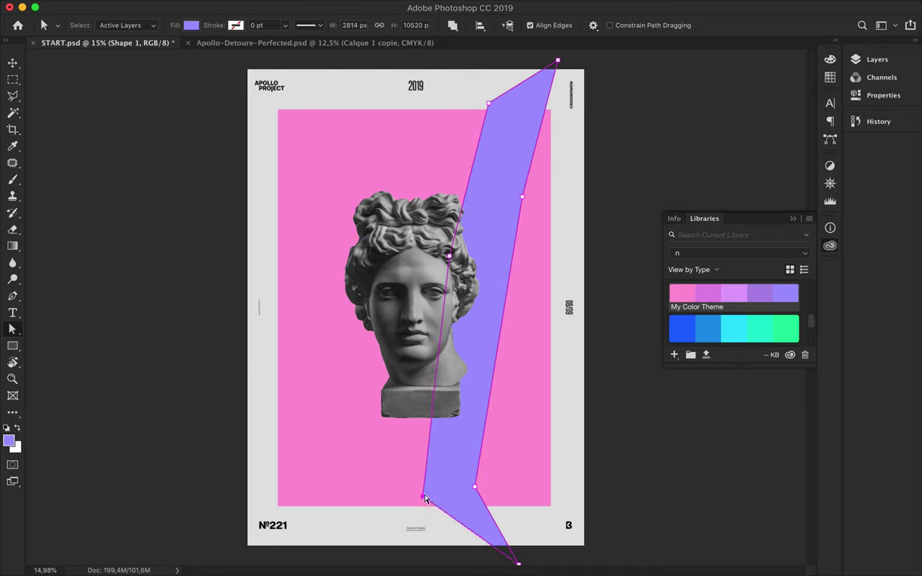
pyautogui.moveTo(521, 198); pyautogui.dragTo(497, 193)
pyautogui.click(638, 228)
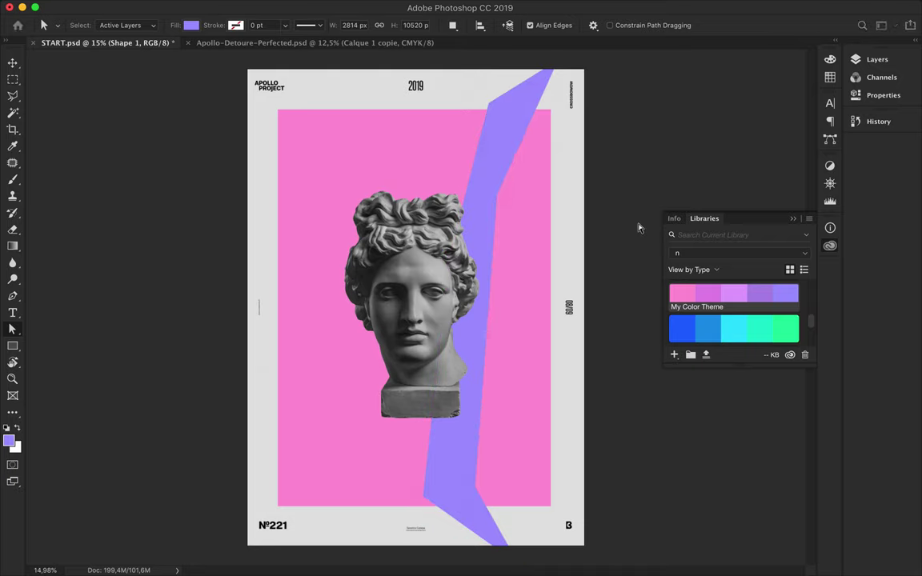
pyautogui.click(475, 490)
pyautogui.moveTo(424, 498); pyautogui.dragTo(428, 468)
pyautogui.moveTo(490, 250); pyautogui.dragTo(491, 250)
# Raise the top-right anchor above the poster and fine-tune the remaining band anchors
pyautogui.moveTo(552, 115); pyautogui.dragTo(554, 52)
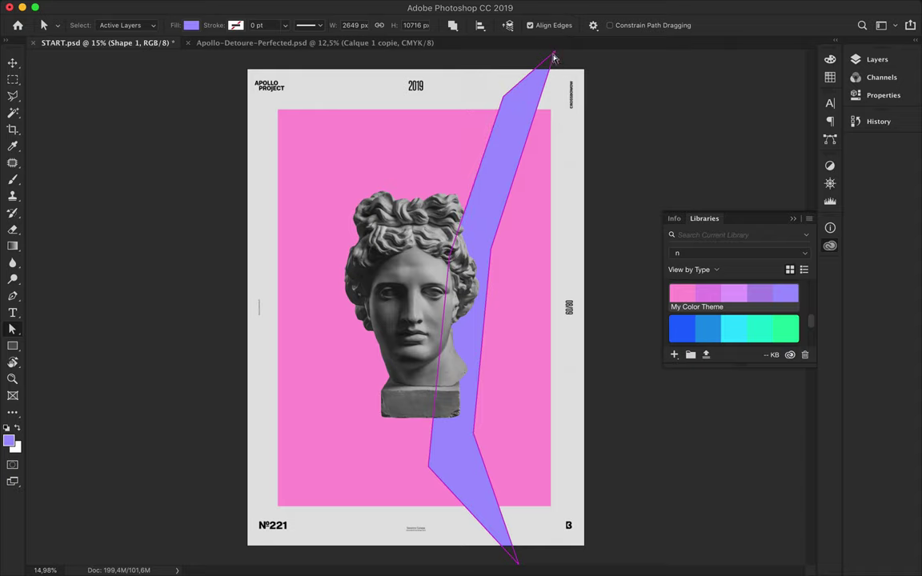
pyautogui.moveTo(503, 97); pyautogui.dragTo(497, 113)
pyautogui.moveTo(449, 255); pyautogui.dragTo(465, 198)
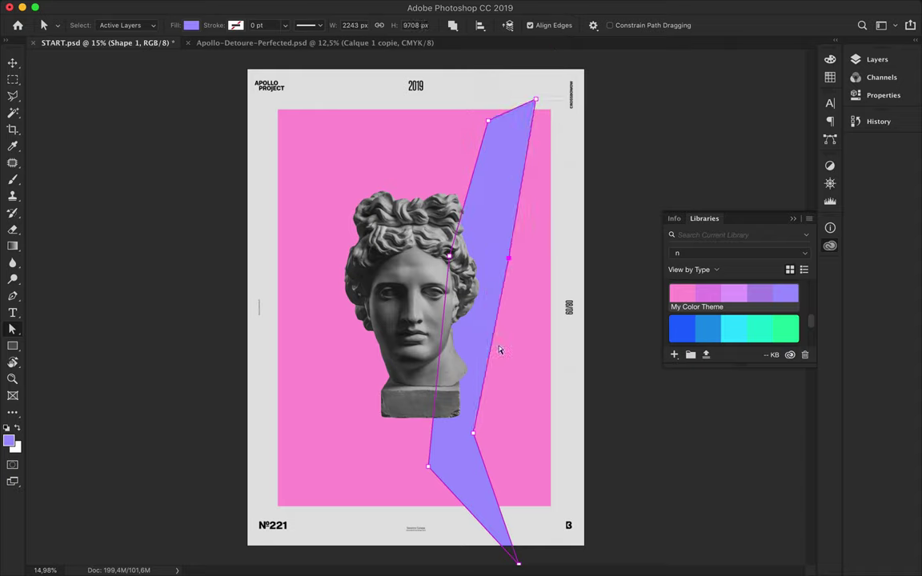
pyautogui.moveTo(491, 249); pyautogui.dragTo(511, 257)
pyautogui.moveTo(433, 463); pyautogui.dragTo(457, 469)
pyautogui.press('v')
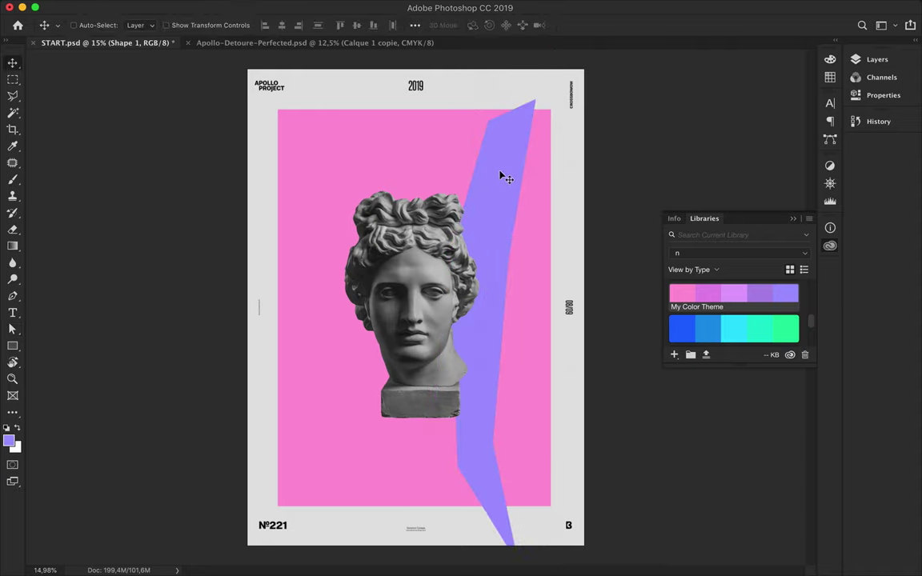
pyautogui.click(877, 60)
pyautogui.click(702, 358)
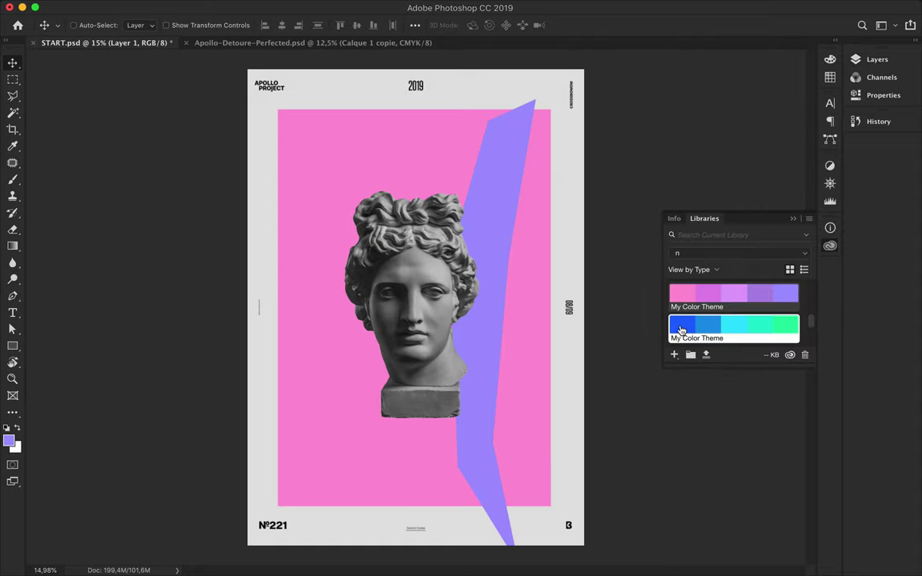
# Paint a soft round blue stroke from the library theme down the purple band
pyautogui.click(682, 328)
pyautogui.press('b')
pyautogui.click(92, 25)
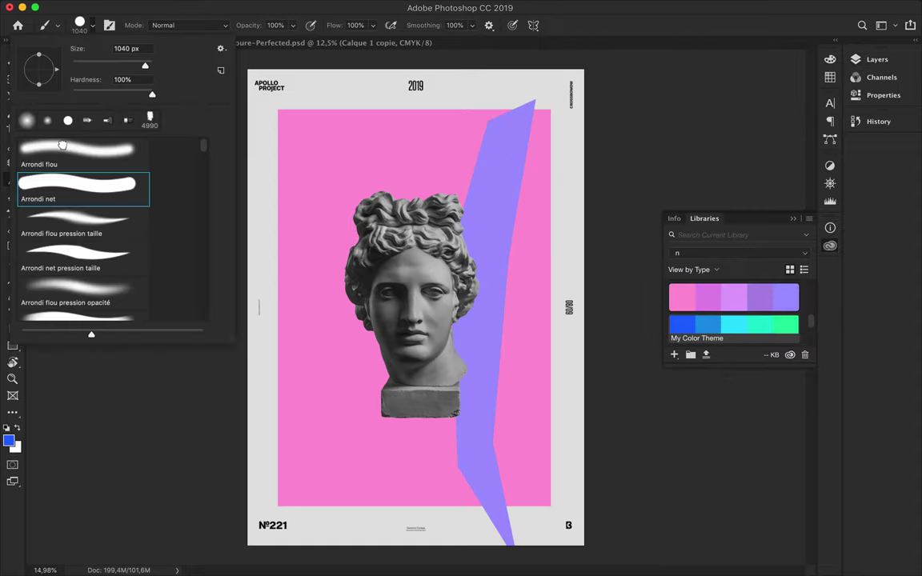
pyautogui.click(538, 116)
pyautogui.moveTo(527, 148); pyautogui.dragTo(512, 533)
pyautogui.click(92, 25)
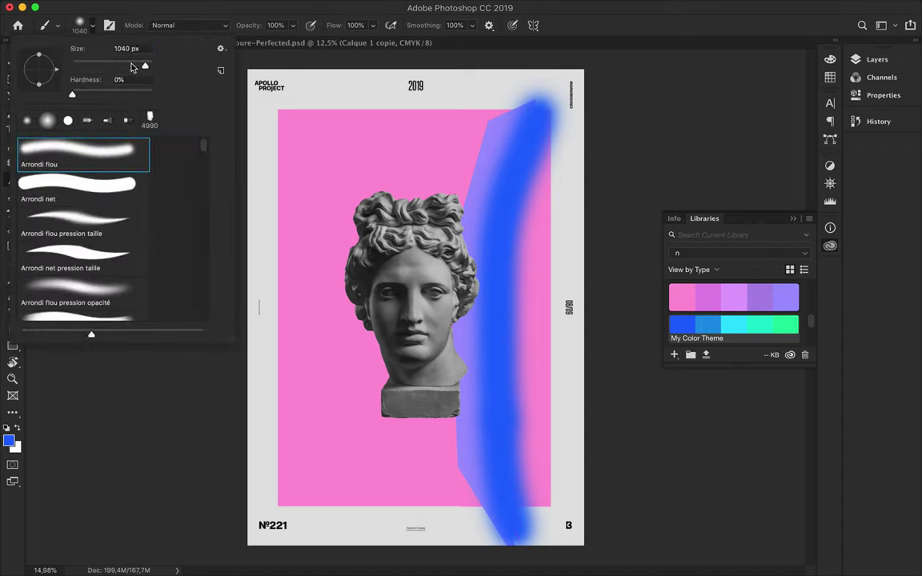
pyautogui.press('Return')
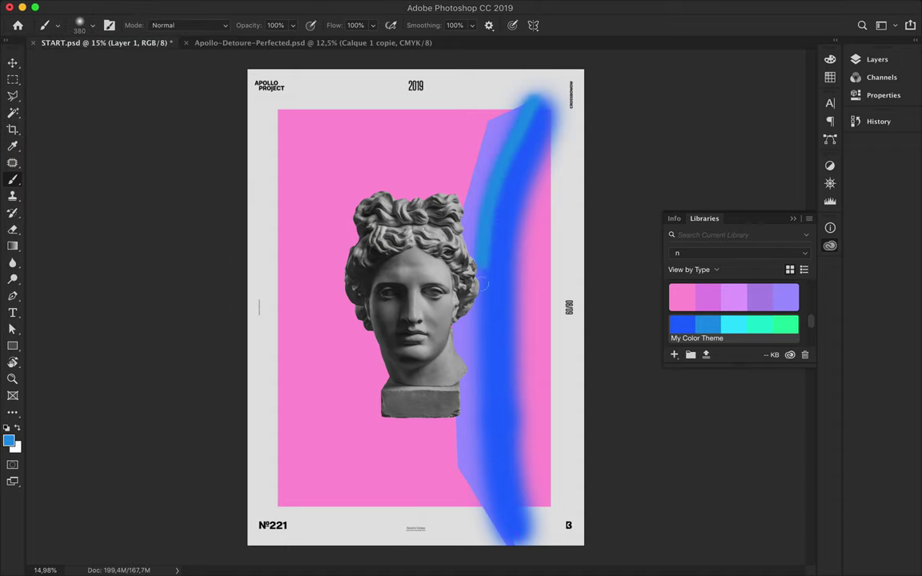
# Clip the blue stroke to Shape 1 and set it to Luminosity at 38% fill
pyautogui.press('ctrl')
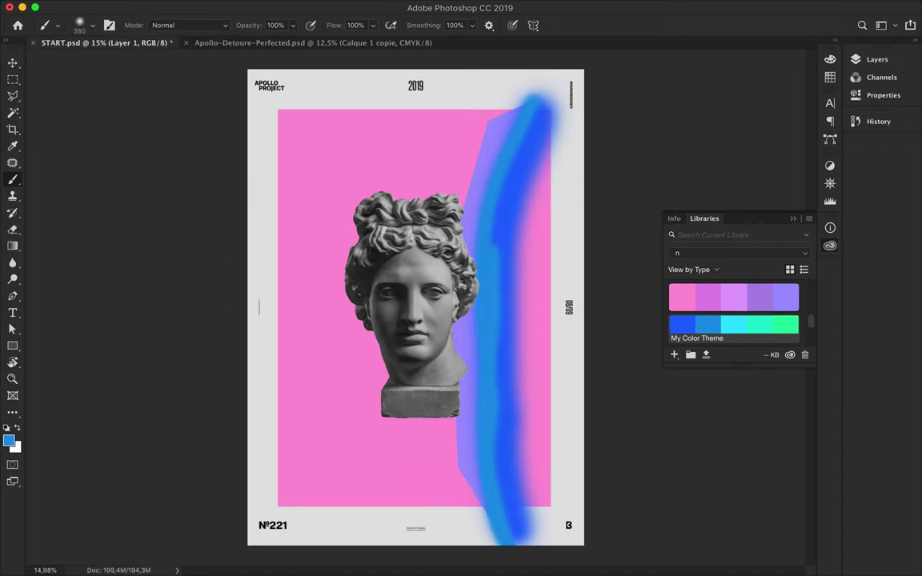
pyautogui.press('v')
pyautogui.click(878, 59)
pyautogui.keyDown('alt'); pyautogui.click(699, 370); pyautogui.keyUp('alt')
pyautogui.click(677, 85)
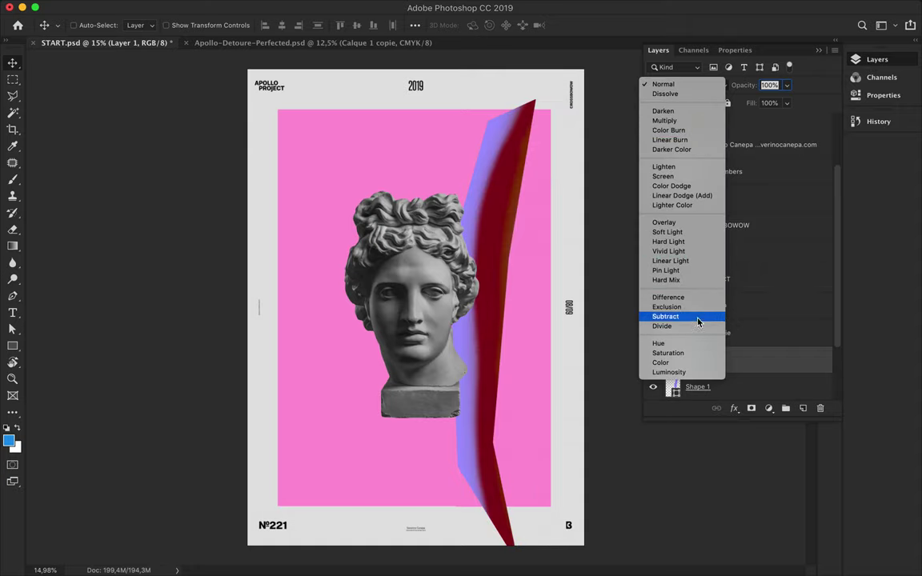
pyautogui.click(670, 373)
pyautogui.click(787, 103)
pyautogui.moveTo(772, 120); pyautogui.dragTo(751, 120)
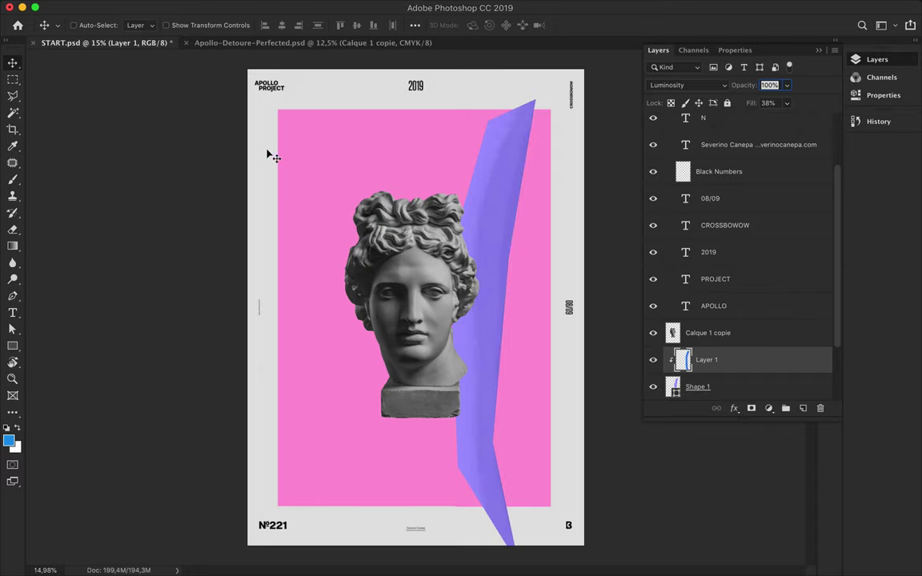
pyautogui.press('a')
pyautogui.click(717, 389)
pyautogui.click(597, 477)
# Duplicate Layer 1 and Shape 1 below the band and merge the copies into one layer
pyautogui.press('v')
pyautogui.scroll(-1, 364, 182)
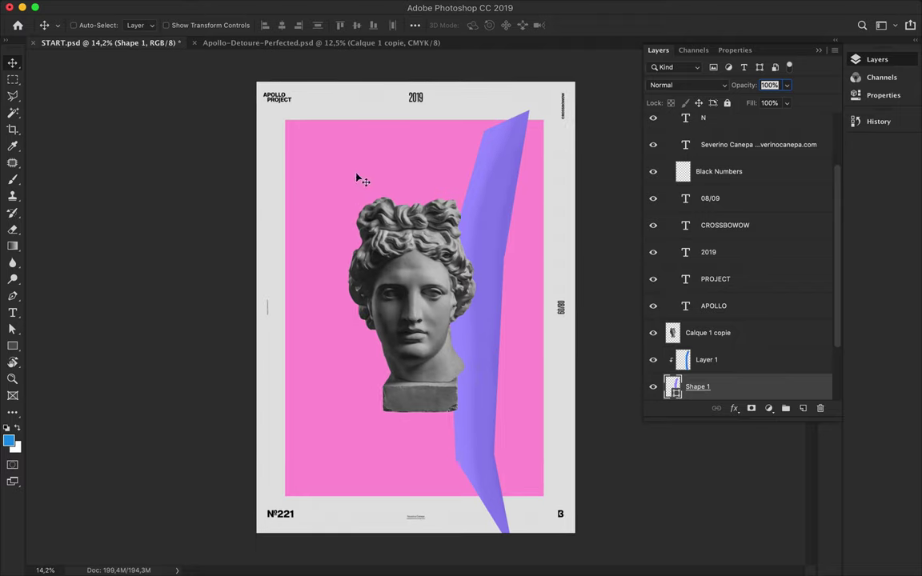
pyautogui.keyDown('ctrl'); pyautogui.click(407, 152); pyautogui.keyUp('ctrl')
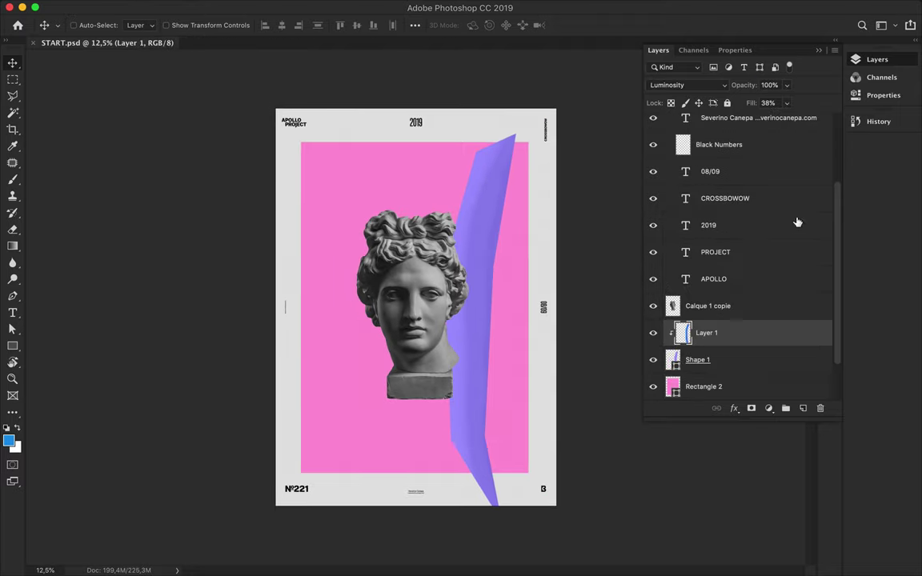
pyautogui.click(727, 306)
pyautogui.keyDown('shift'); pyautogui.click(705, 279); pyautogui.keyUp('shift')
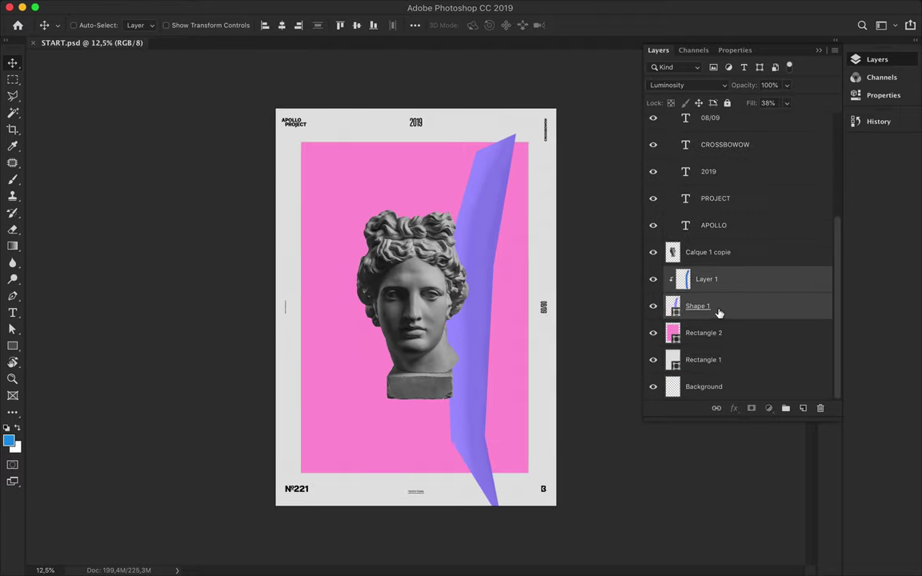
pyautogui.moveTo(718, 311); pyautogui.dragTo(718, 320)
pyautogui.press('super+e')
# Gaussian-blur the merged copy at radius 117,8, set it to Darken, and nudge it down
pyautogui.click(314, 7)
pyautogui.click(522, 207)
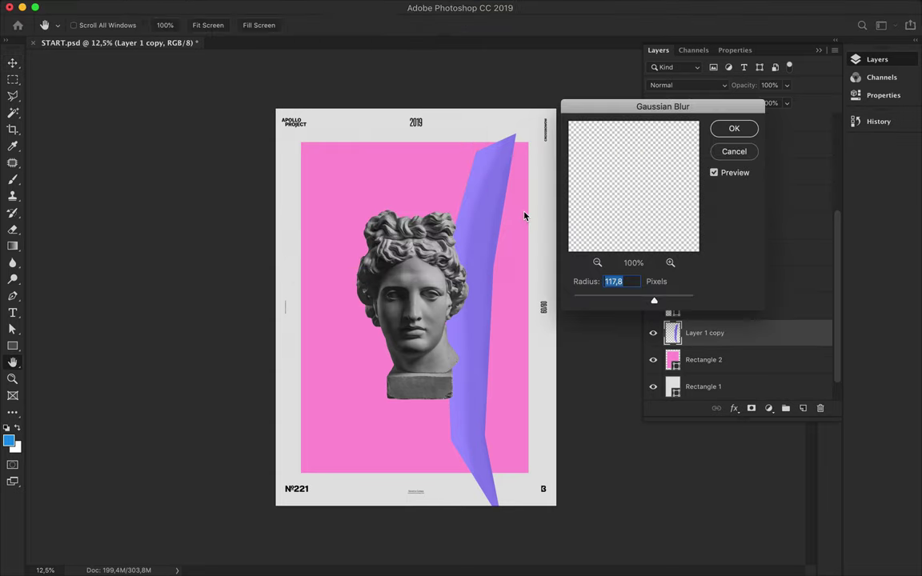
pyautogui.press('Return')
pyautogui.click(688, 85)
pyautogui.click(704, 109)
pyautogui.press('v')
pyautogui.moveTo(495, 183); pyautogui.dragTo(497, 208)
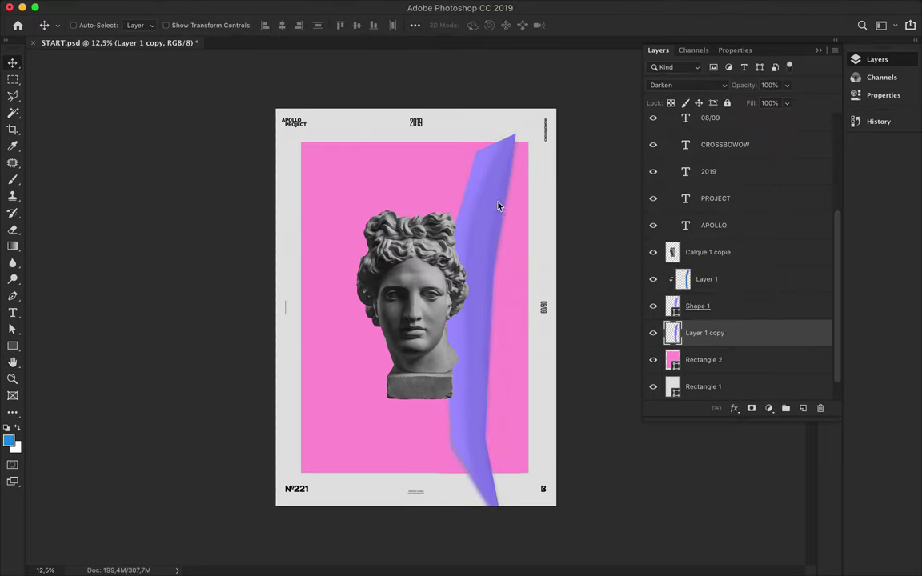
pyautogui.hotkey('ctrl', '0')
pyautogui.click(819, 50)
pyautogui.click(830, 245)
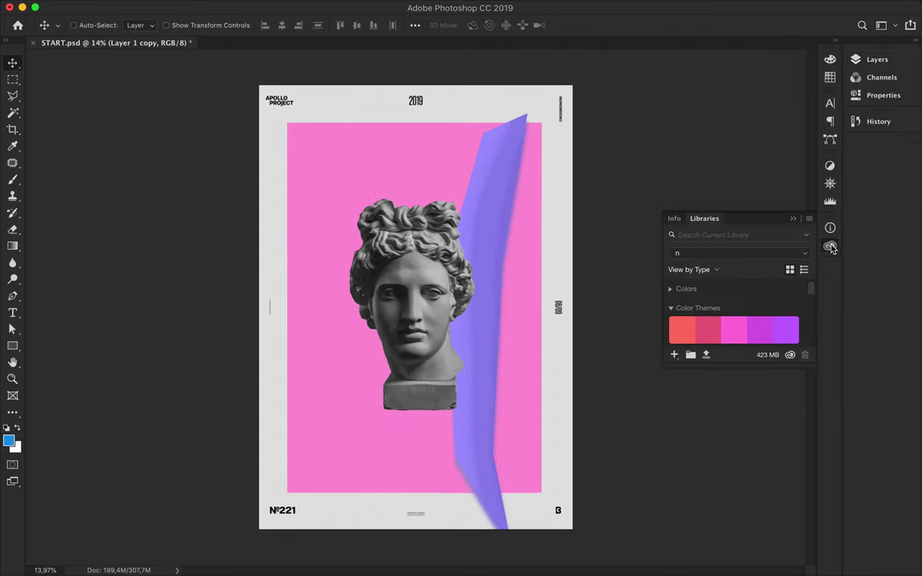
# Draw a thin cyan bar at the top right and move Rectangle 3 above Calque 1 copie
pyautogui.scroll(-2, 698, 329)
pyautogui.scroll(-2, 698, 330)
pyautogui.scroll(-2, 698, 330)
pyautogui.scroll(-2, 698, 330)
pyautogui.scroll(2, 698, 327)
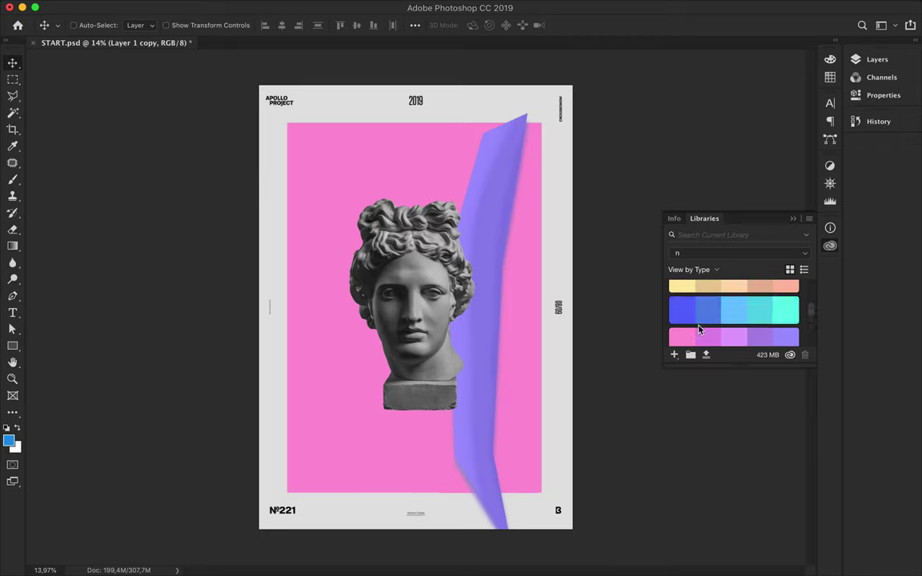
pyautogui.click(782, 304)
pyautogui.press('m')
pyautogui.press('u')
pyautogui.moveTo(493, 110)
pyautogui.mouseDown()
pyautogui.moveTo(551, 115)
pyautogui.moveTo(538, 123)
pyautogui.mouseUp()
pyautogui.press('v')
pyautogui.click(874, 60)
pyautogui.moveTo(720, 329); pyautogui.dragTo(720, 239)
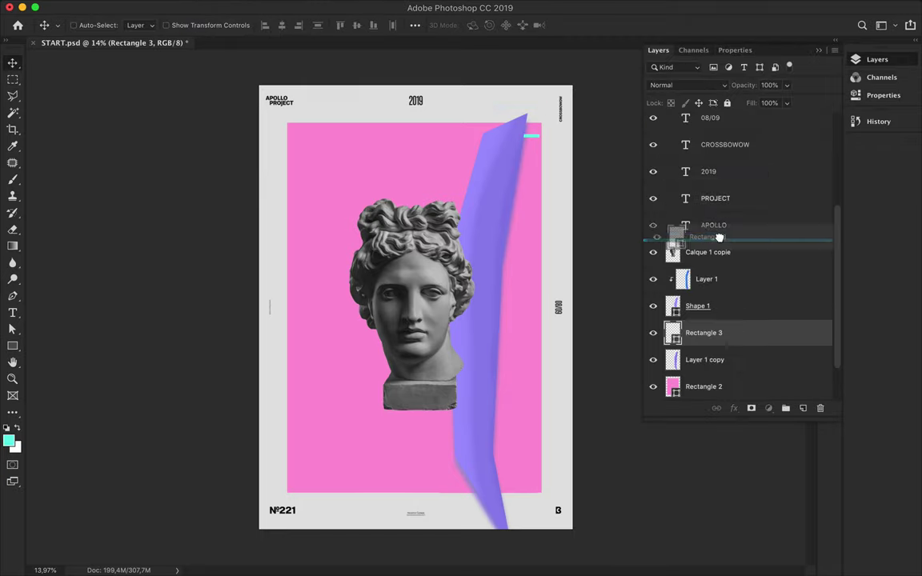
# Duplicate the bar below itself, group the pair as Group 1, and copy both further down
pyautogui.moveTo(519, 140); pyautogui.dragTo(519, 148)
pyautogui.hotkey('ctrl', 'g')
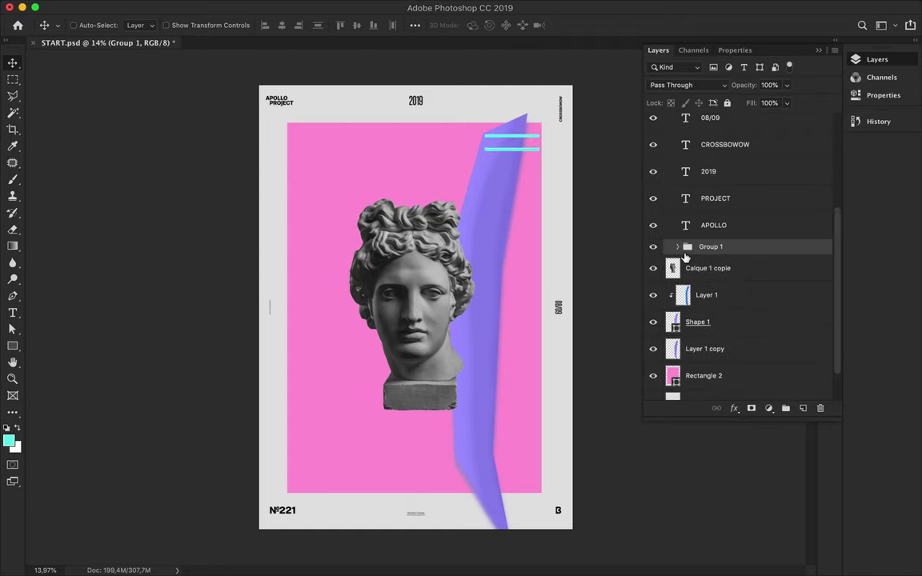
pyautogui.click(678, 246)
pyautogui.keyDown('shift'); pyautogui.click(762, 295); pyautogui.keyUp('shift')
pyautogui.moveTo(536, 151); pyautogui.dragTo(525, 242)
pyautogui.keyDown('shift'); pyautogui.click(735, 268); pyautogui.keyUp('shift')
pyautogui.click(735, 350)
pyautogui.keyDown('shift'); pyautogui.click(735, 268); pyautogui.keyUp('shift')
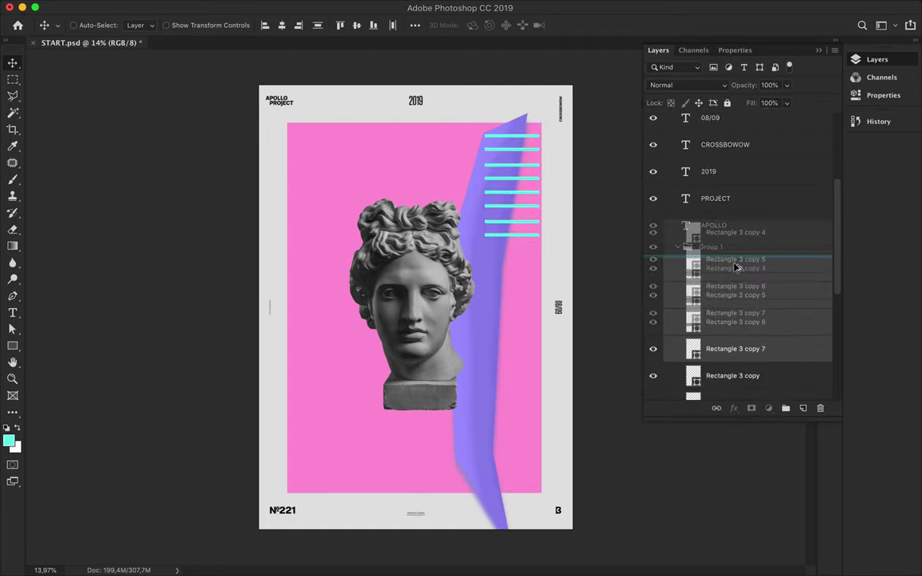
# Copy the bars toward the poster bottom and distribute their vertical centers evenly
pyautogui.moveTo(523, 197); pyautogui.dragTo(521, 241)
pyautogui.scroll(-5, 756, 277)
pyautogui.keyDown('shift'); pyautogui.click(735, 254); pyautogui.keyUp('shift')
pyautogui.moveTo(522, 198); pyautogui.dragTo(524, 404)
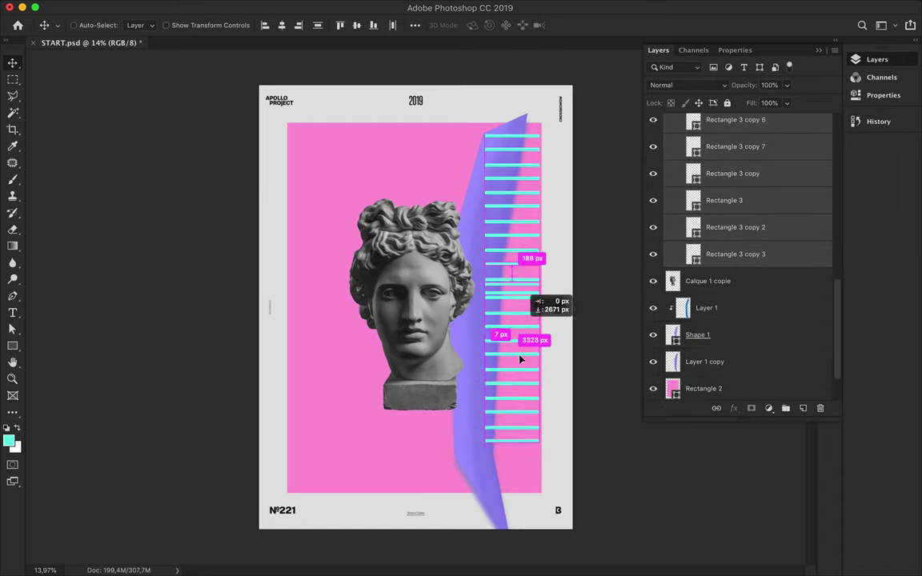
pyautogui.moveTo(529, 152); pyautogui.dragTo(529, 105)
pyautogui.scroll(5, 766, 180)
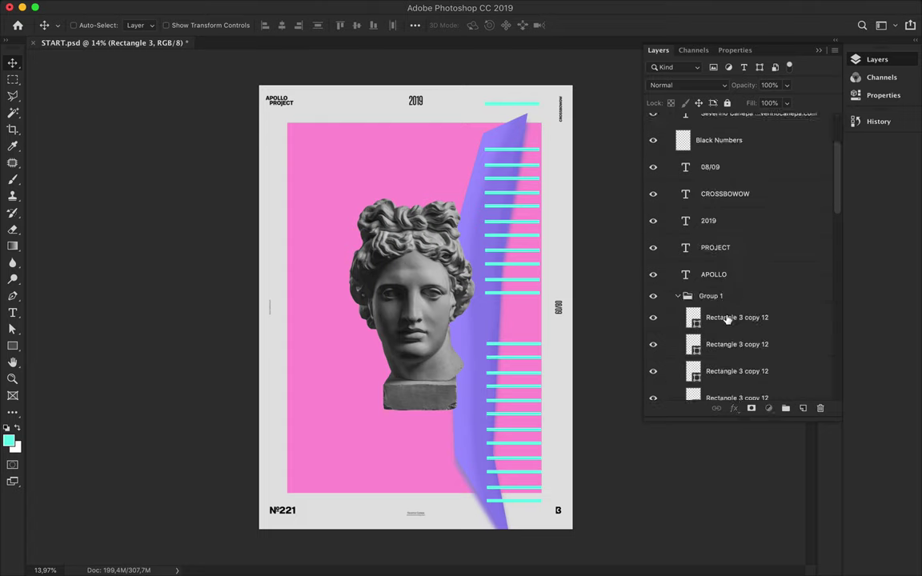
pyautogui.scroll(-5, 724, 321)
pyautogui.keyDown('shift'); pyautogui.click(724, 200); pyautogui.keyUp('shift')
pyautogui.click(414, 24)
pyautogui.click(354, 142)
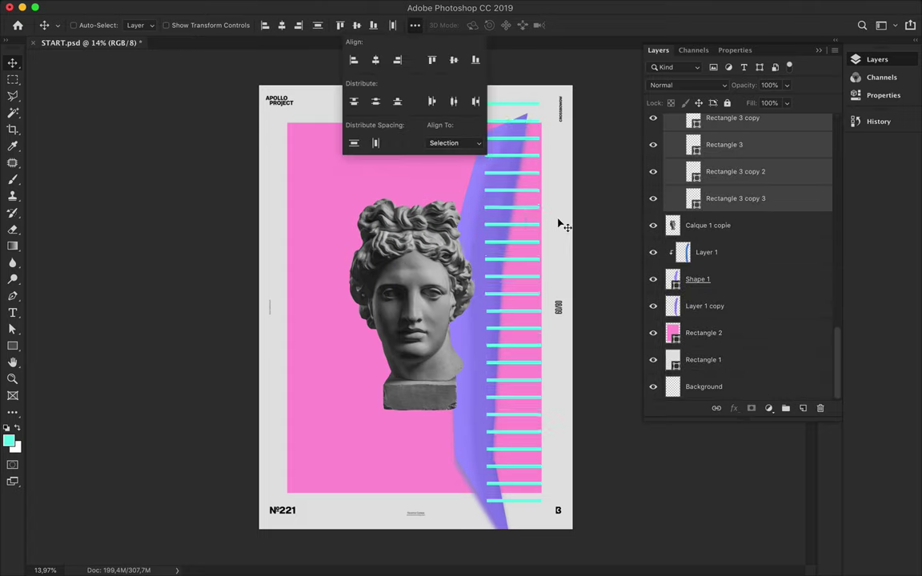
pyautogui.click(600, 230)
# Change the bars' fill to pale lavender in the Color Picker
pyautogui.press('a')
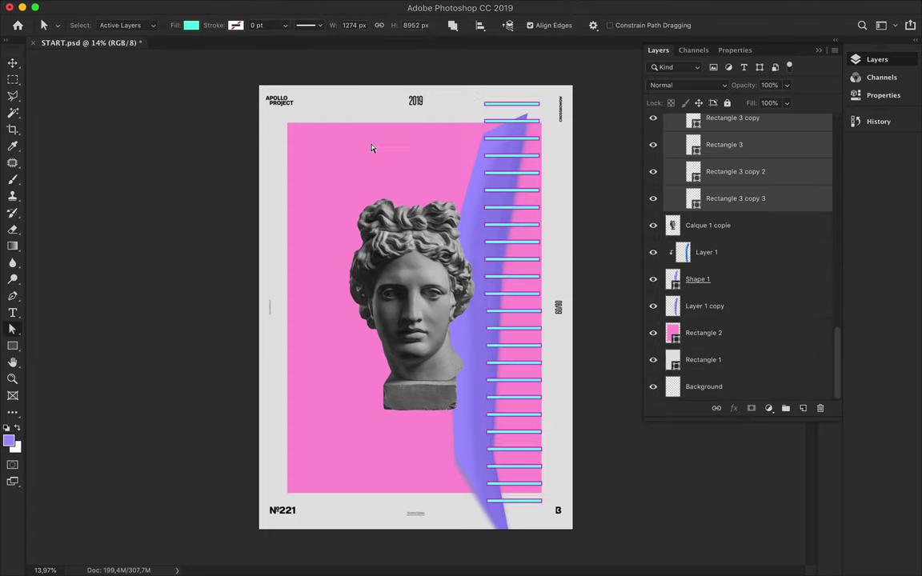
pyautogui.click(172, 26)
pyautogui.click(251, 50)
pyautogui.click(552, 213)
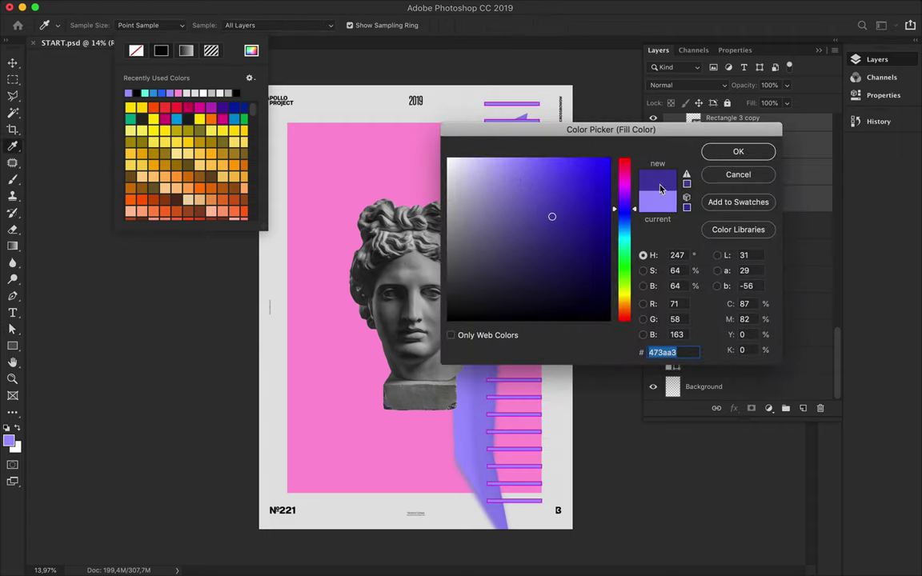
pyautogui.press('Return')
pyautogui.press('v')
pyautogui.press('a')
pyautogui.click(172, 25)
pyautogui.click(251, 51)
pyautogui.click(593, 160)
pyautogui.click(749, 150)
pyautogui.press('v')
# Duplicate the bars with a slight rightward offset and group them into Groupe 1 and Group 1
pyautogui.moveTo(527, 160); pyautogui.dragTo(538, 160)
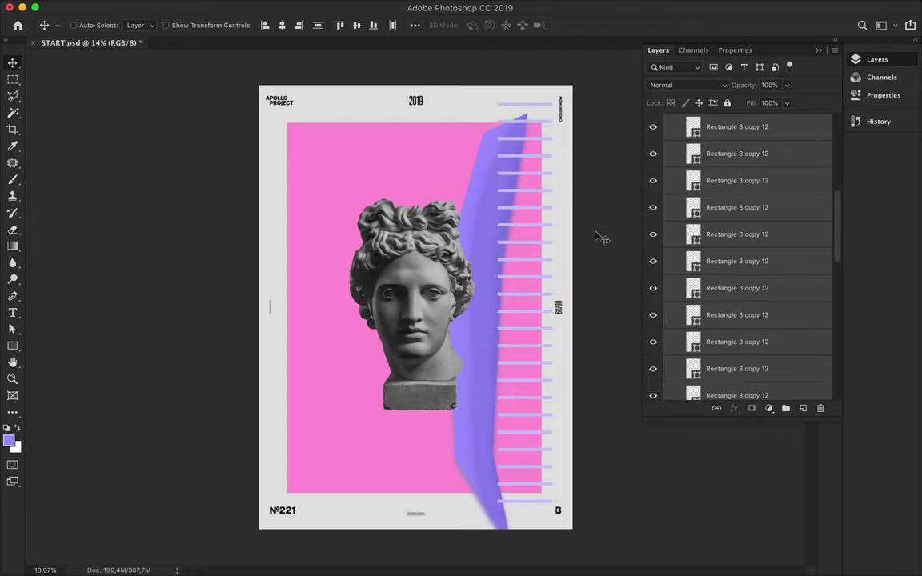
pyautogui.hotkey('ctrl', 'g')
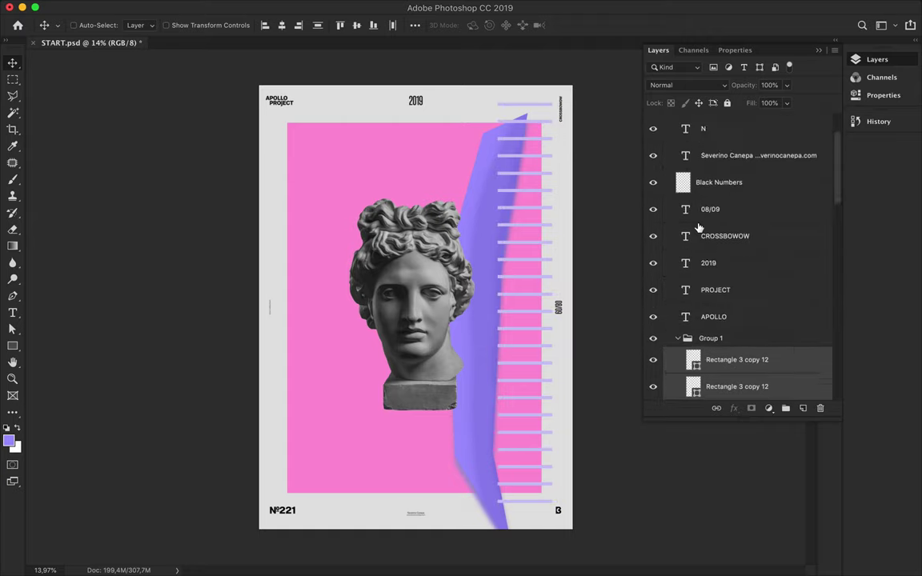
pyautogui.click(667, 298)
pyautogui.scroll(-2, 675, 303)
pyautogui.scroll(-2, 667, 160)
pyautogui.scroll(2, 669, 122)
pyautogui.hotkey('ctrl', 'g')
pyautogui.scroll(-2, 644, 181)
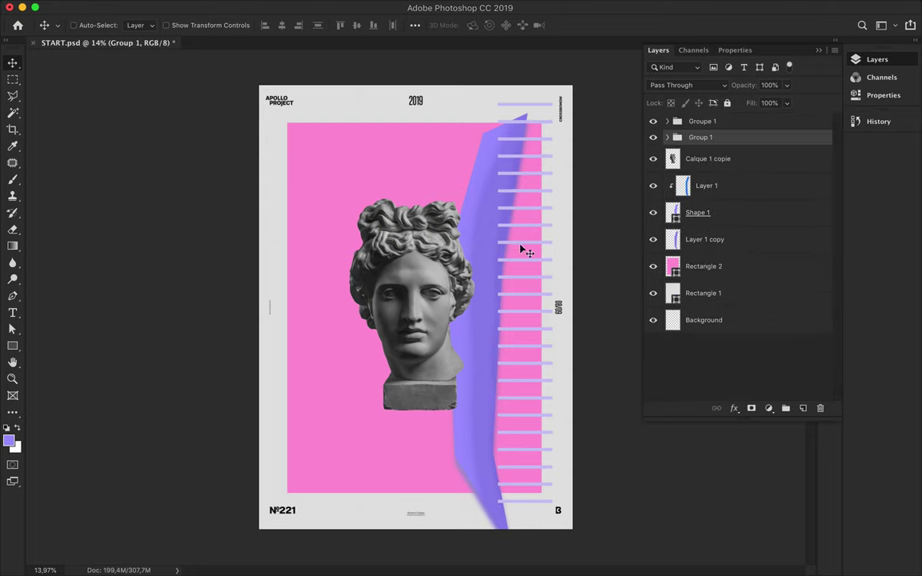
pyautogui.press('p')
pyautogui.click(299, 118)
pyautogui.click(312, 163)
# Finish the zigzag Shape 2 down the left side and close it at the page edge
pyautogui.click(318, 369)
pyautogui.click(336, 410)
pyautogui.click(324, 436)
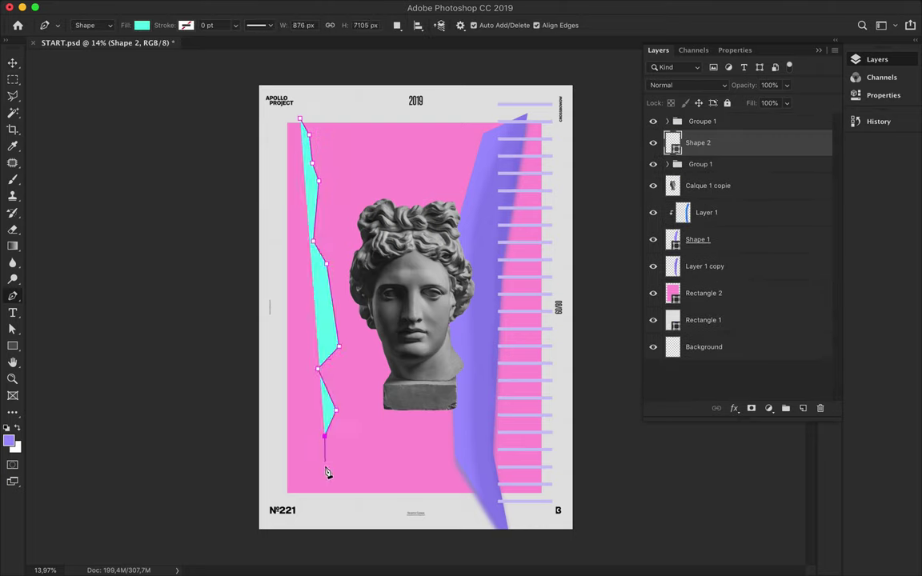
pyautogui.click(275, 498)
pyautogui.click(299, 118)
pyautogui.press('a')
# Give Shape 2 a light grey fill, move it below Layer 1 copy, and clip it to the pink panel
pyautogui.click(172, 22)
pyautogui.click(128, 93)
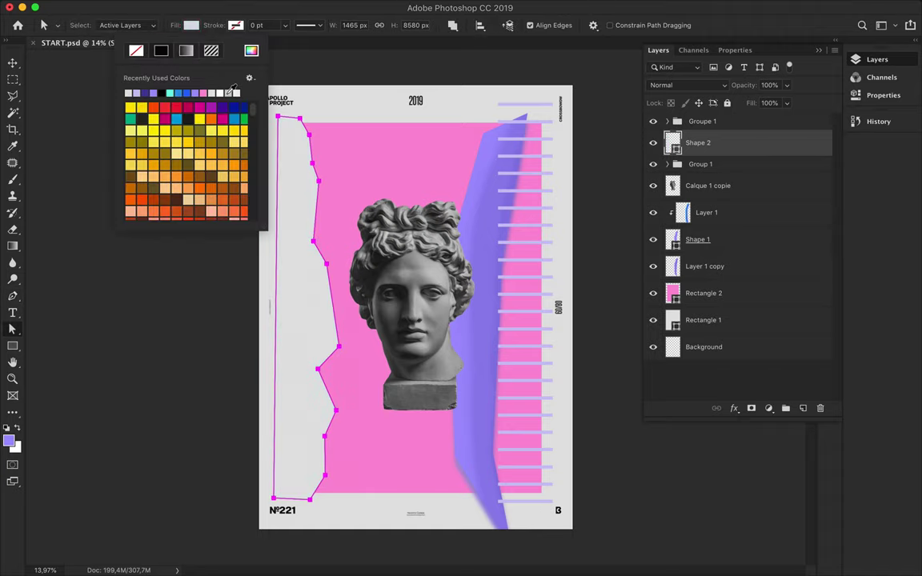
pyautogui.press('v')
pyautogui.moveTo(696, 143); pyautogui.dragTo(681, 269)
pyautogui.hotkey('ctrl', 'alt', 'g')
# Try a dark grey fill on Shape 2 through the Color Picker
pyautogui.press('a')
pyautogui.click(190, 25)
pyautogui.click(249, 49)
pyautogui.click(735, 150)
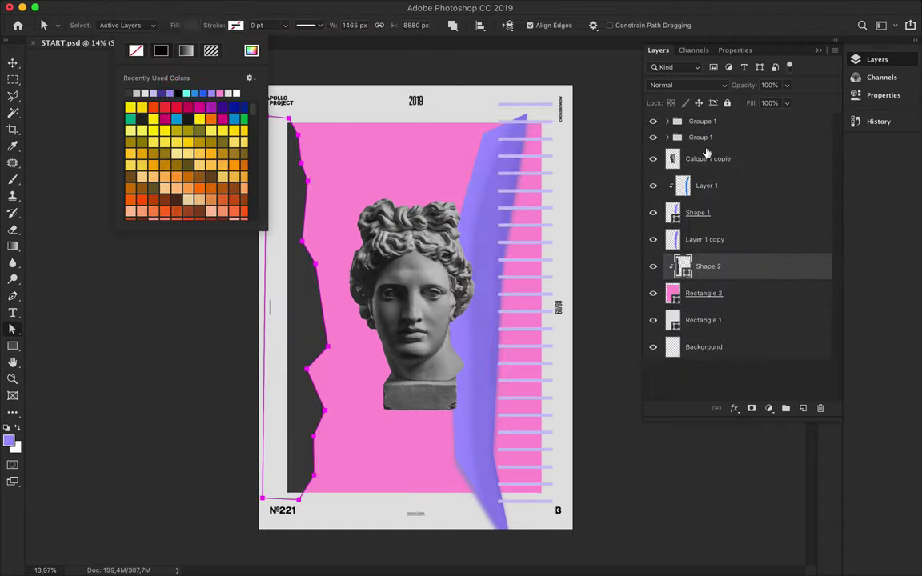
pyautogui.press('v')
# Settle Shape 2's fill on a light grey after several Color Picker attempts
pyautogui.press('a')
pyautogui.click(190, 25)
pyautogui.click(251, 51)
pyautogui.click(722, 152)
pyautogui.click(251, 50)
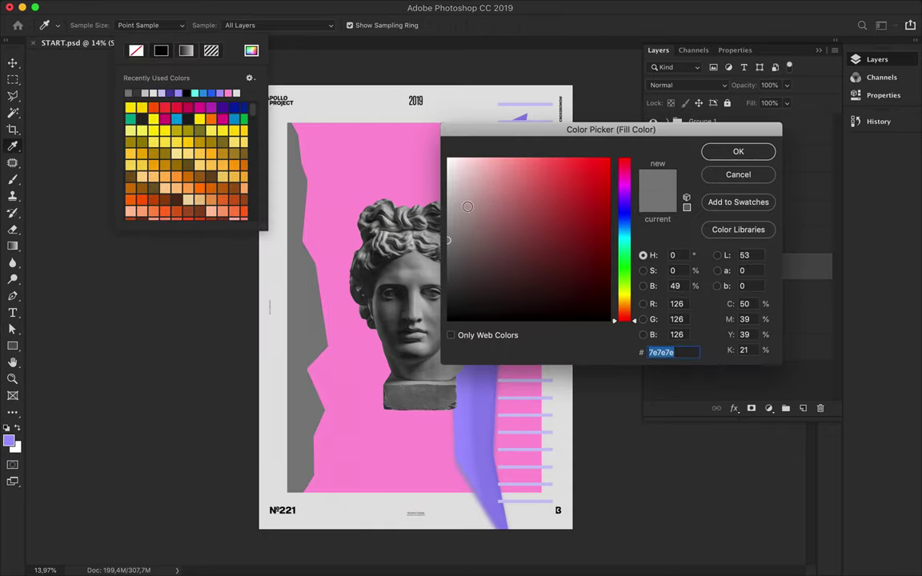
pyautogui.click(723, 154)
pyautogui.click(252, 51)
pyautogui.click(449, 188)
pyautogui.click(725, 151)
pyautogui.click(370, 183)
pyautogui.click(370, 183)
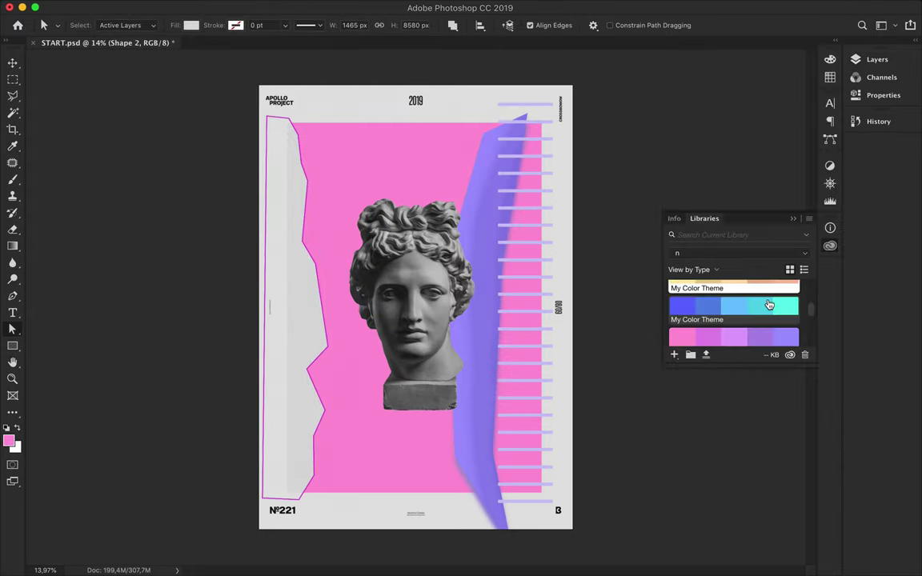
# Fill the left jagged shape with the magenta theme colour and Alt-drag a copy
pyautogui.click(757, 340)
pyautogui.press('v')
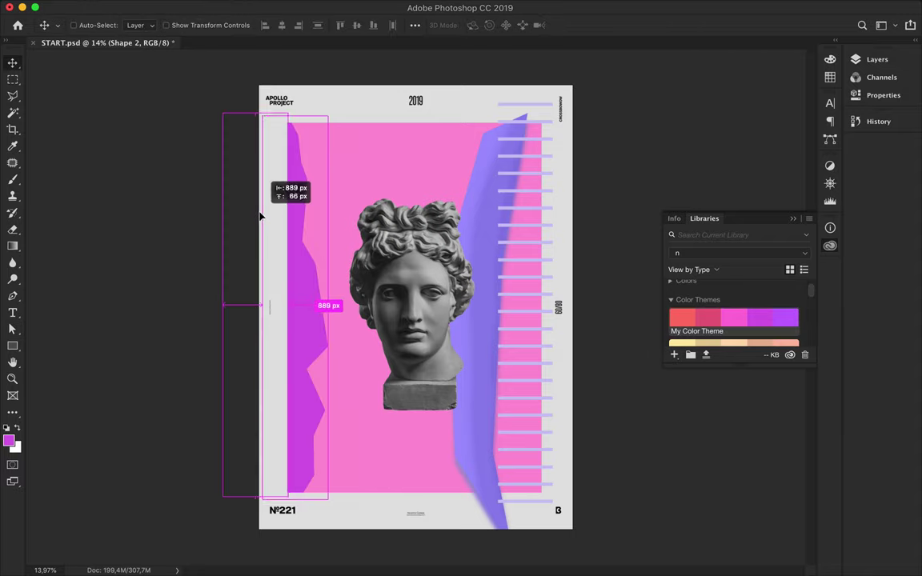
pyautogui.moveTo(302, 216); pyautogui.dragTo(303, 217)
# Select Group 1 in the Layers panel and start renaming it
pyautogui.click(877, 60)
pyautogui.click(700, 137)
pyautogui.doubleClick(703, 121)
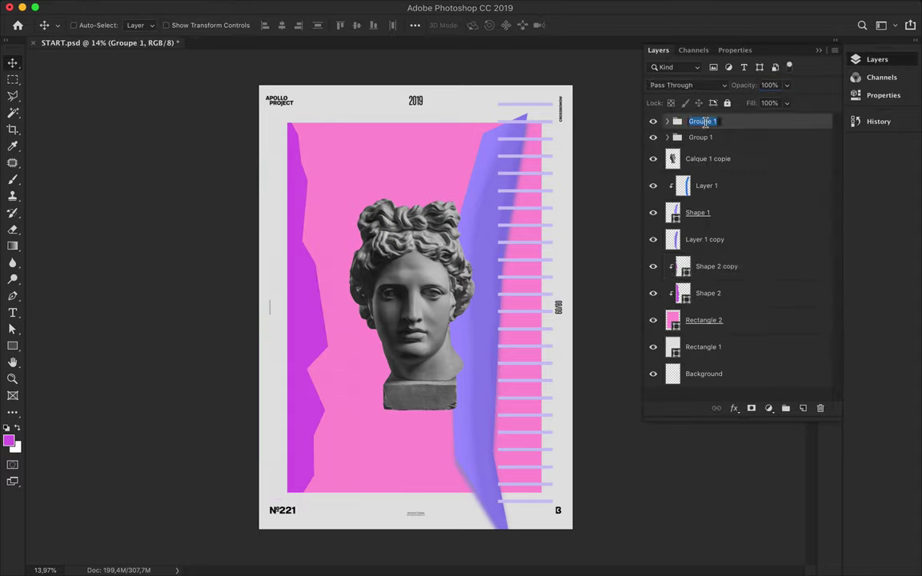
# Try purple, red-pink and blue theme colours on the right-side bars, ending on blue
pyautogui.press('a')
pyautogui.hotkey('ctrl', 'a')
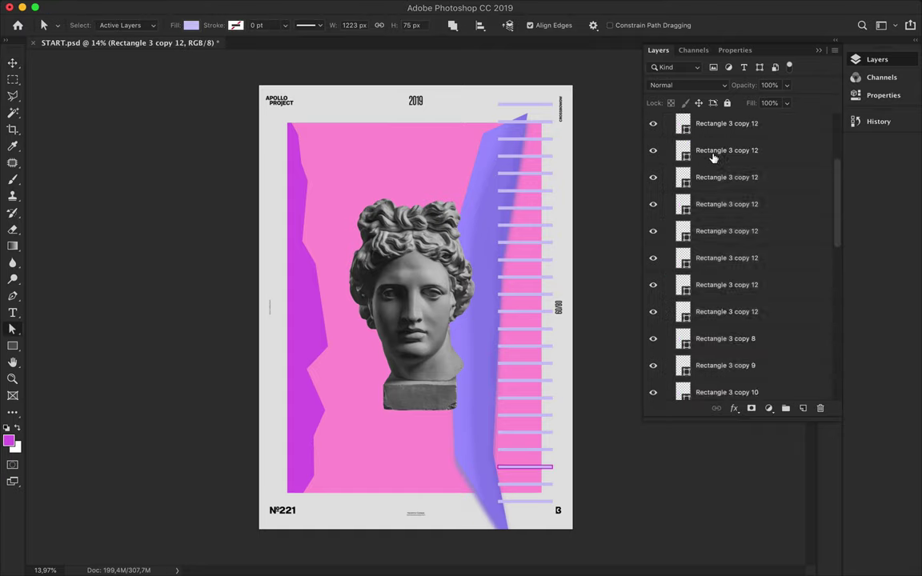
pyautogui.click(191, 25)
pyautogui.click(764, 321)
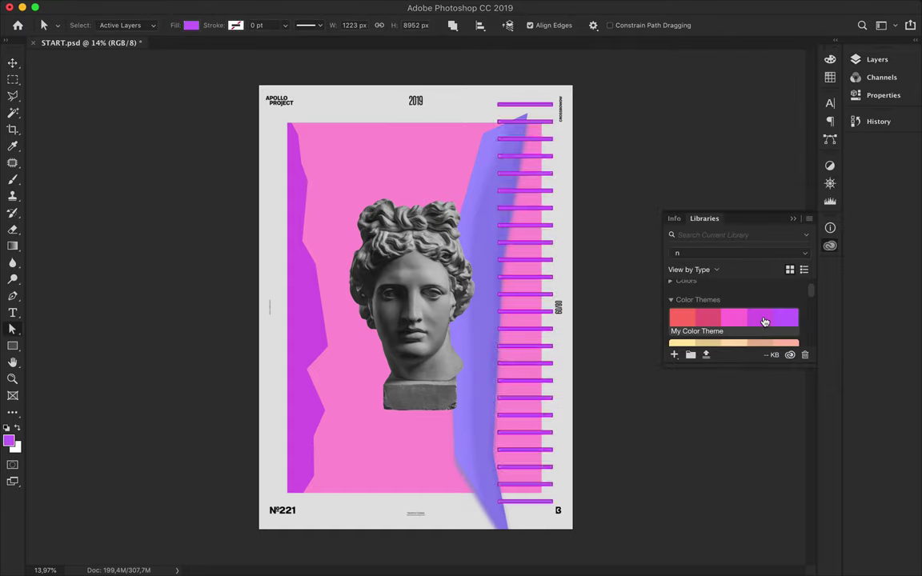
pyautogui.click(708, 321)
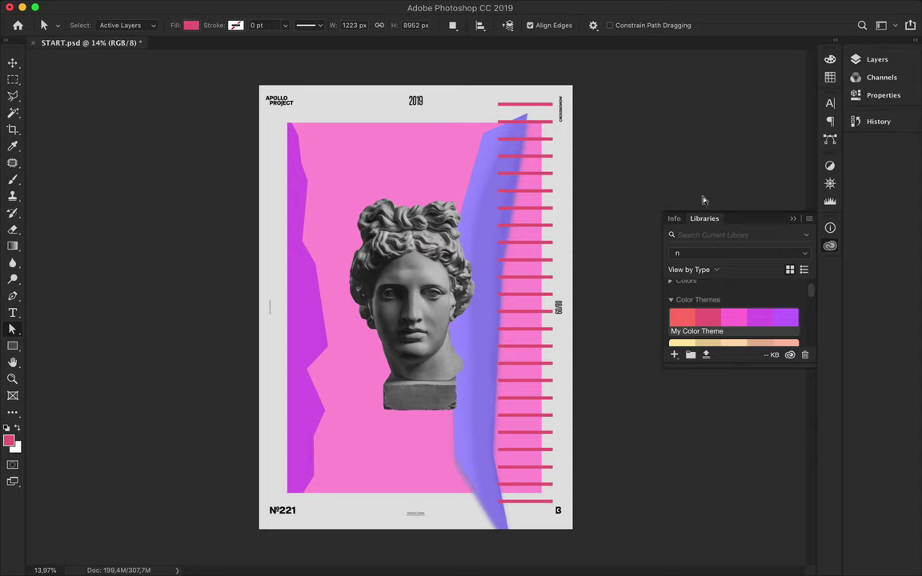
pyautogui.press('F7')
pyautogui.press('F7')
pyautogui.click(784, 320)
pyautogui.scroll(-2, 737, 320)
pyautogui.click(682, 310)
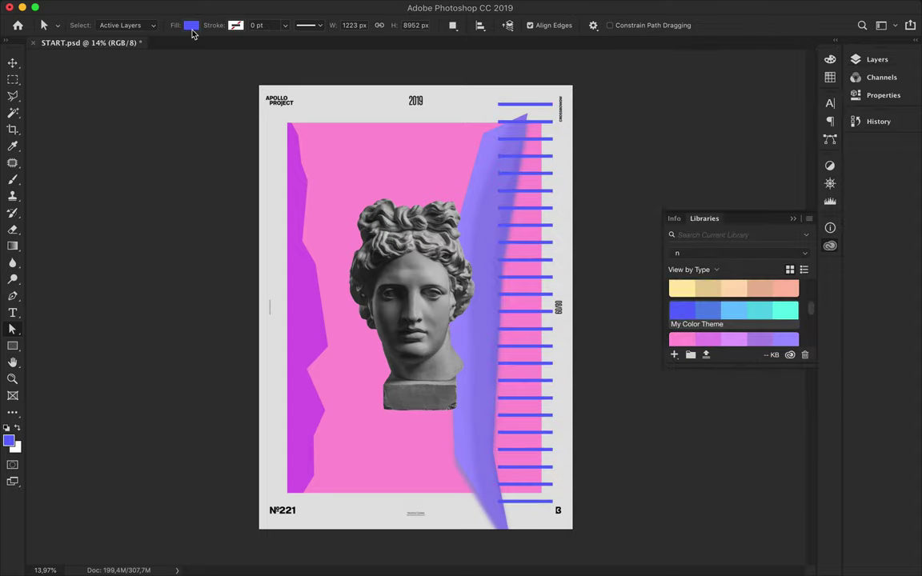
# Darken the bars' fill to navy with K 70 in the Color Picker
pyautogui.click(191, 25)
pyautogui.click(251, 51)
pyautogui.write('70')
pyautogui.press('Return')
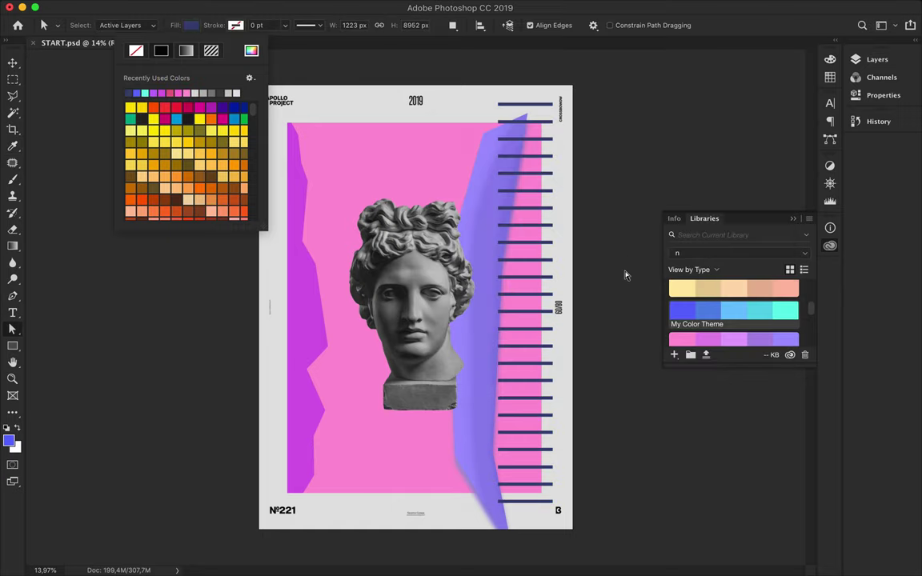
pyautogui.scroll(2, 321, 132)
pyautogui.press('v')
pyautogui.click(288, 288)
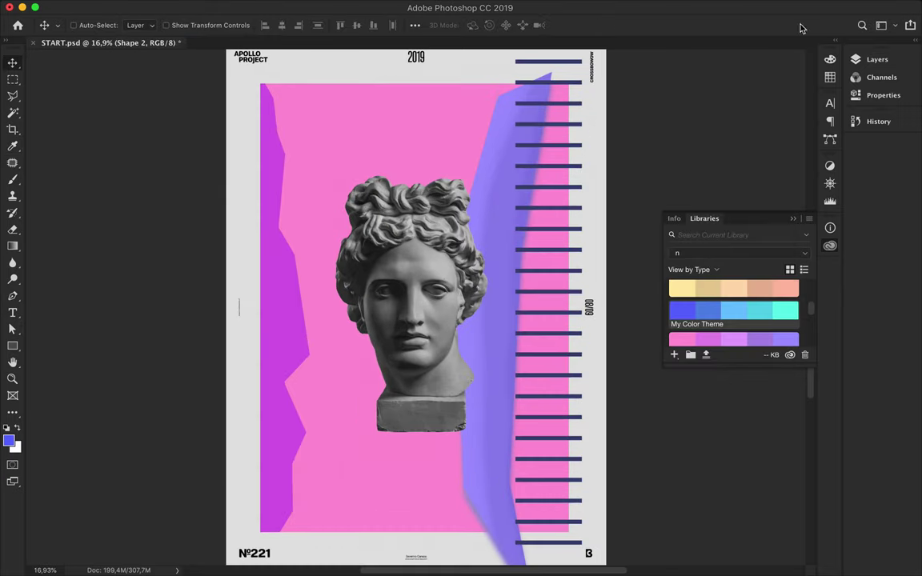
# Delete the Shape 2 copy 2 layer and reshape Shape 2 copy along the left edge
pyautogui.press('F7')
pyautogui.press('BackSpace')
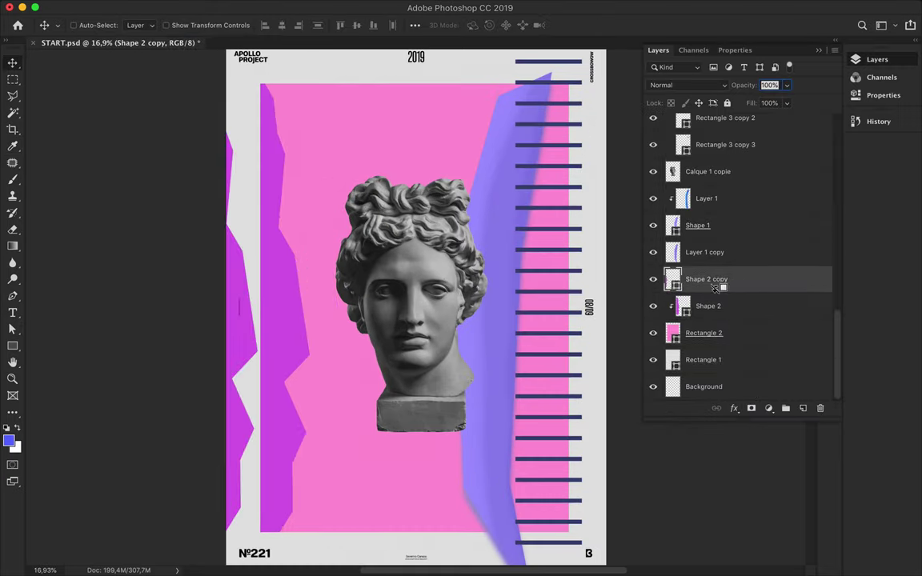
pyautogui.press('a')
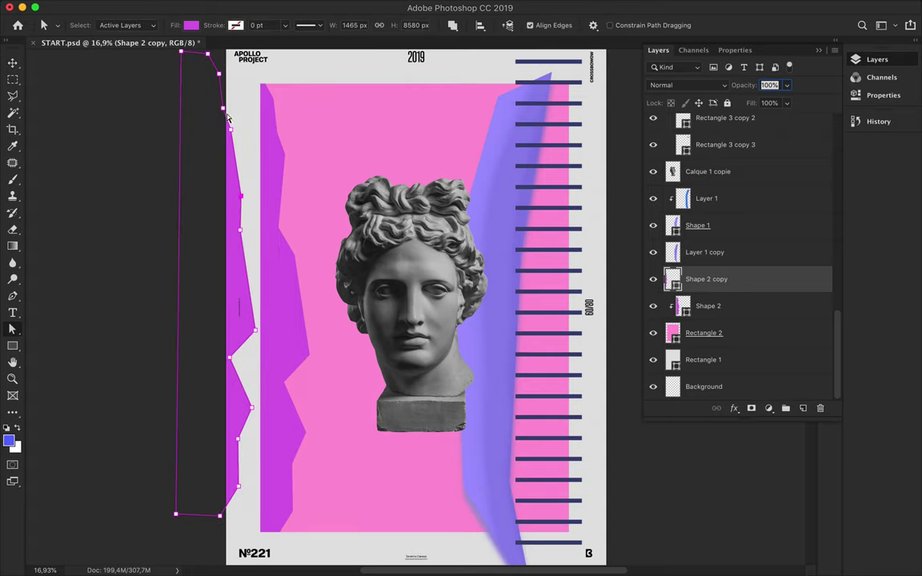
pyautogui.scroll(-3, 244, 240)
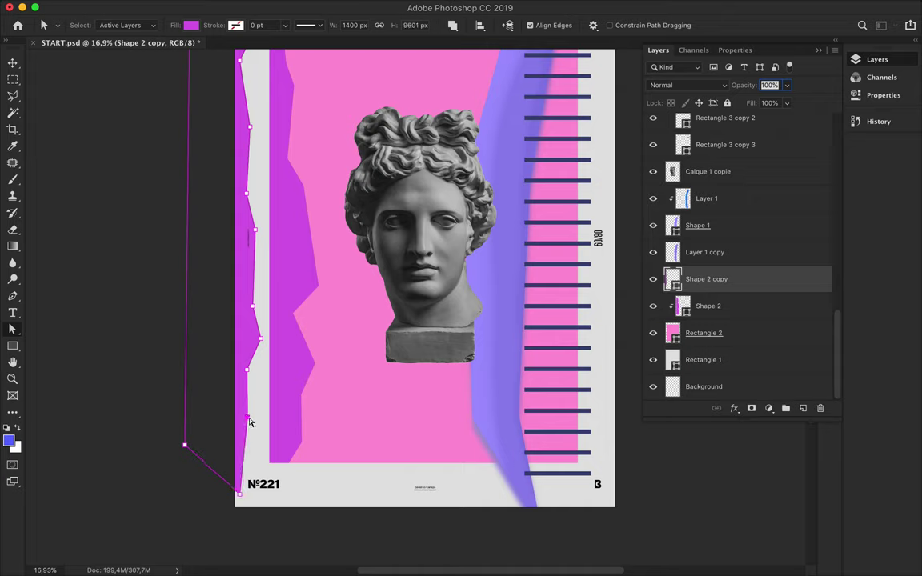
pyautogui.scroll(3, 243, 343)
pyautogui.press('v')
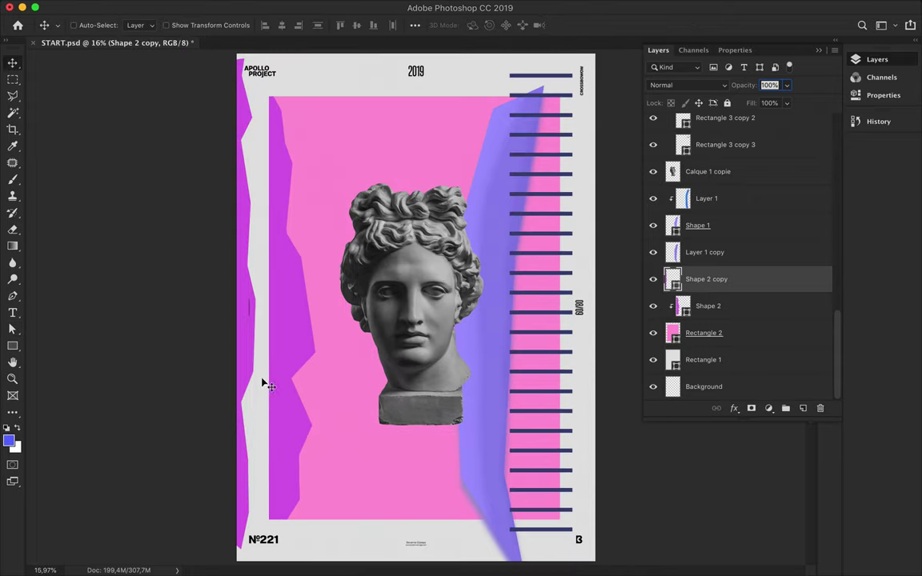
# Darken the left strip's fill to a muted purple by raising K to 30
pyautogui.press('a')
pyautogui.click(185, 25)
pyautogui.click(251, 50)
pyautogui.doubleClick(745, 350)
pyautogui.hotkey('shift', 'Up')
pyautogui.hotkey('shift', 'Up')
pyautogui.hotkey('shift', 'Up')
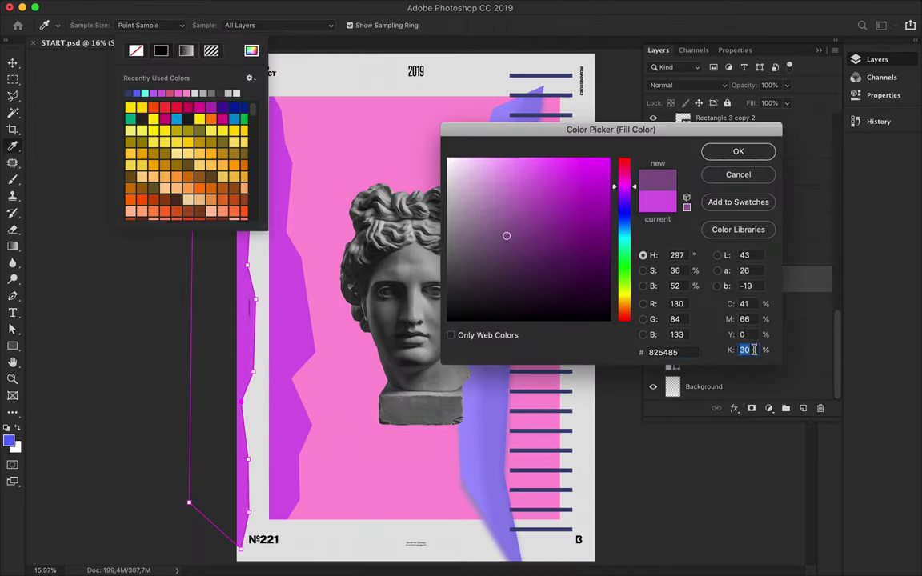
pyautogui.click(738, 153)
pyautogui.press('t')
pyautogui.click(336, 83)
# Type APOLLO, scale it into a large headline, and align it on the poster
pyautogui.write('APOLLO')
pyautogui.hotkey('ctrl', 't')
pyautogui.moveTo(345, 87); pyautogui.dragTo(439, 152)
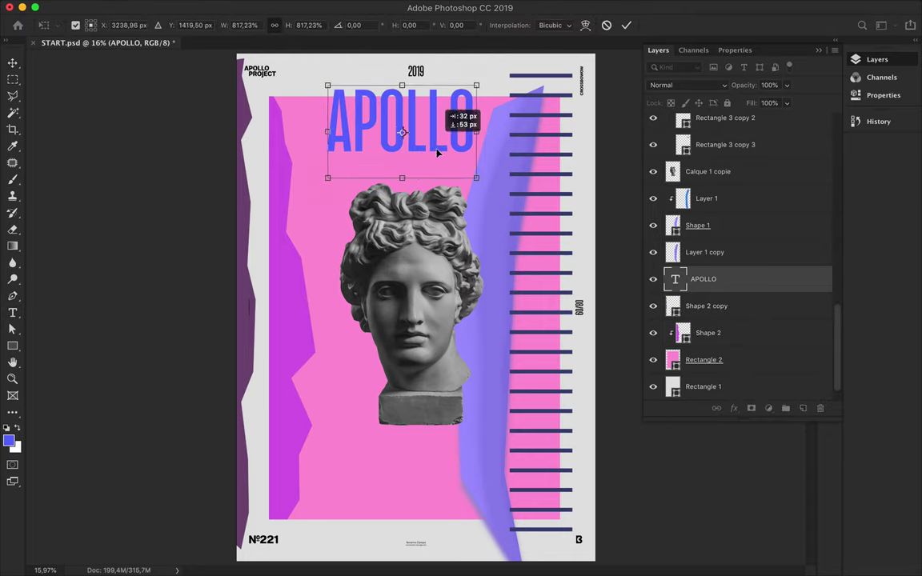
pyautogui.press('Return')
pyautogui.press('v')
pyautogui.moveTo(390, 135)
pyautogui.mouseDown()
pyautogui.moveTo(394, 176)
pyautogui.moveTo(392, 93)
pyautogui.mouseUp()
pyautogui.click(416, 24)
pyautogui.click(444, 144)
pyautogui.click(444, 148)
# Make an APOLLO copy white and move it toward the poster bottom
pyautogui.press('a')
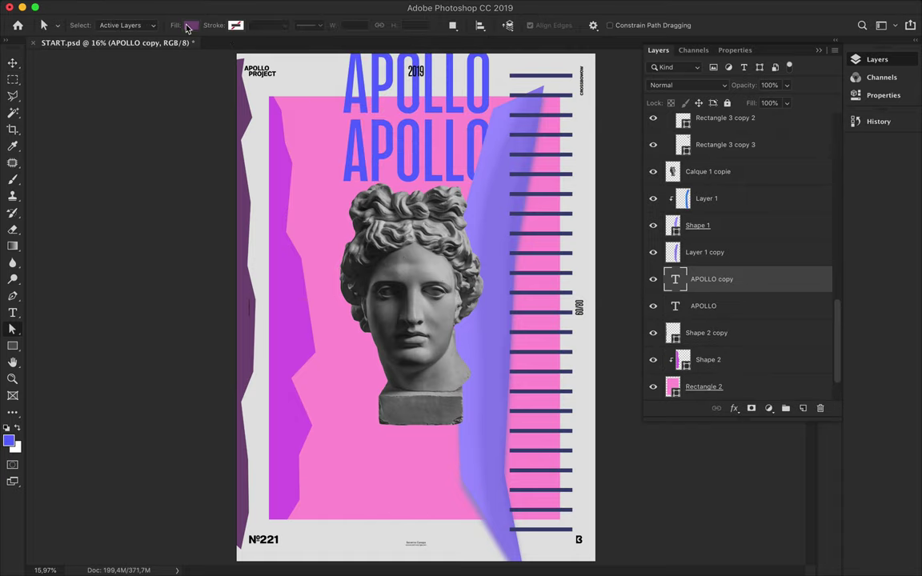
pyautogui.press('t')
pyautogui.click(531, 26)
pyautogui.click(735, 150)
pyautogui.press('v')
pyautogui.moveTo(426, 108)
pyautogui.mouseDown()
pyautogui.moveTo(432, 518)
pyautogui.moveTo(418, 541)
pyautogui.mouseUp()
# Duplicate APOLLO down to the bottom and group the text layers as Title
pyautogui.click(418, 500)
pyautogui.moveTo(714, 332); pyautogui.dragTo(708, 269)
pyautogui.keyDown('shift'); pyautogui.click(727, 292); pyautogui.keyUp('shift')
pyautogui.hotkey('ctrl', 'g')
pyautogui.doubleClick(693, 257)
pyautogui.write('Title')
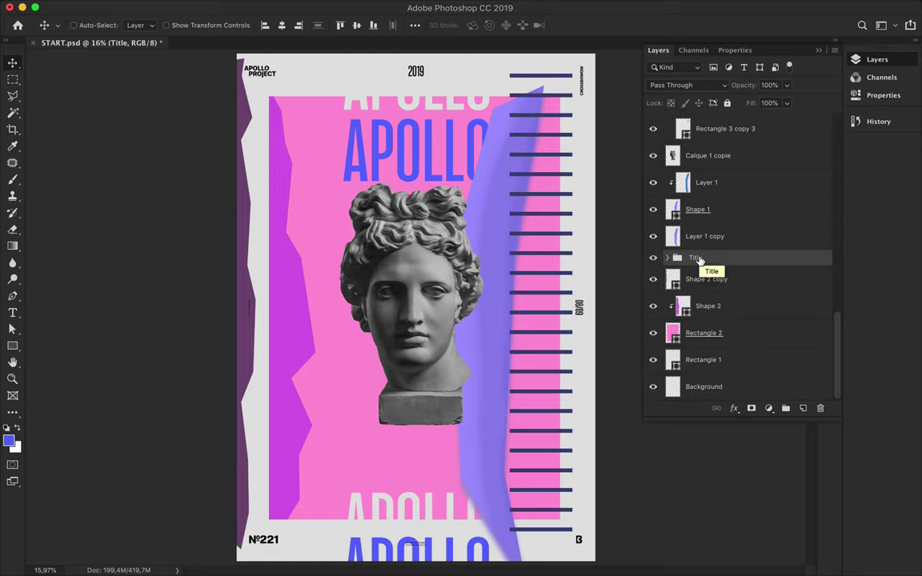
# Group the layers from Shape 2 copy to the bottom into a group named Background
pyautogui.click(718, 280)
pyautogui.keyDown('shift'); pyautogui.click(731, 386); pyautogui.keyUp('shift')
pyautogui.hotkey('ctrl', 'g')
pyautogui.doubleClick(708, 385)
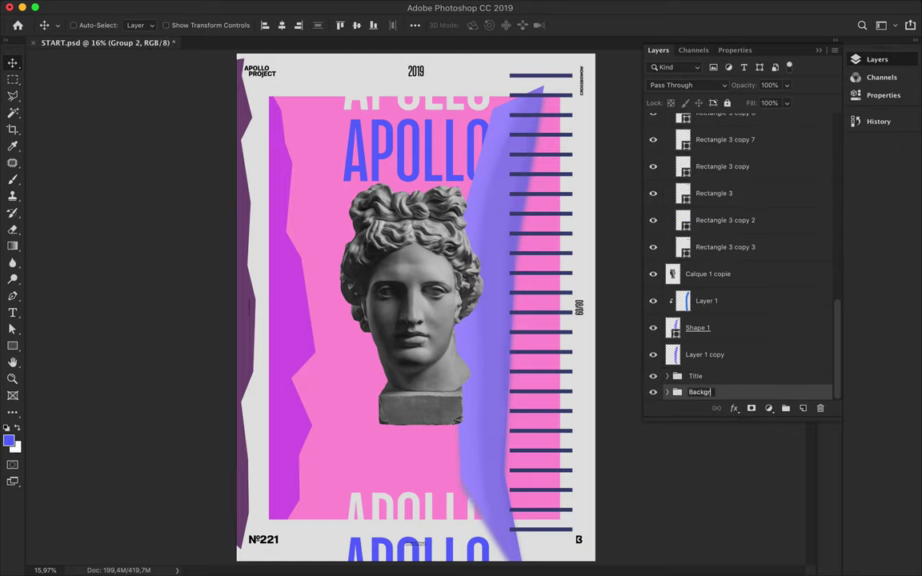
pyautogui.write('Background')
pyautogui.press('Return')
pyautogui.keyDown('ctrl'); pyautogui.click(393, 268); pyautogui.keyUp('ctrl')
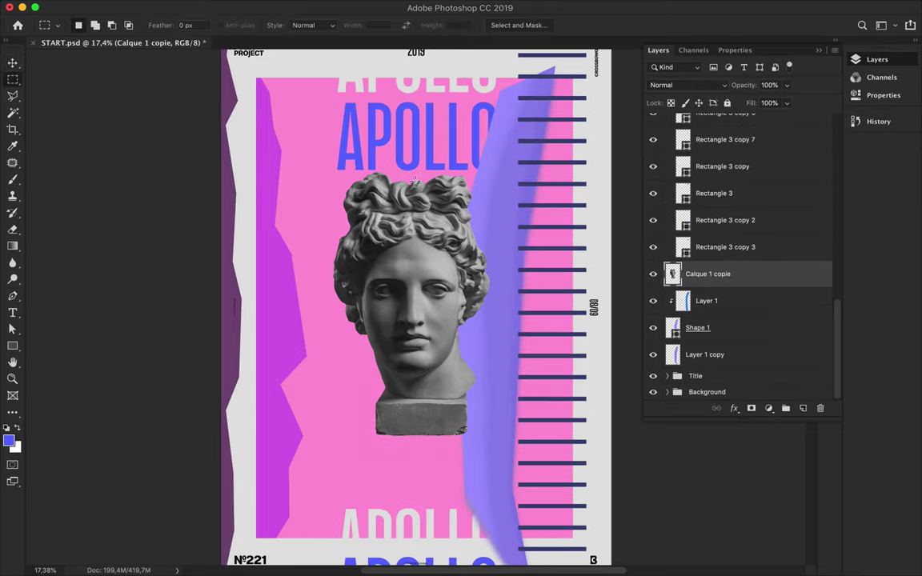
# Draw Rectangle 4 over the bust's left half and sample magenta from the left shape
pyautogui.press('m')
pyautogui.moveTo(369, 268); pyautogui.dragTo(330, 432)
pyautogui.press('u')
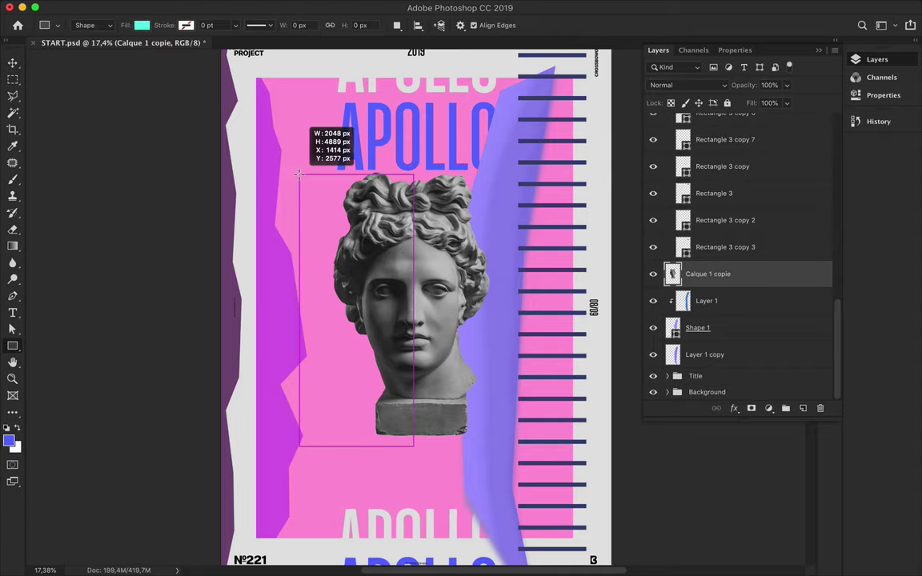
pyautogui.moveTo(397, 318); pyautogui.dragTo(302, 170)
pyautogui.press('i')
pyautogui.click(272, 89)
pyautogui.press('a')
# Give the rectangle a gradient fill with a purple end colour stop
pyautogui.click(192, 25)
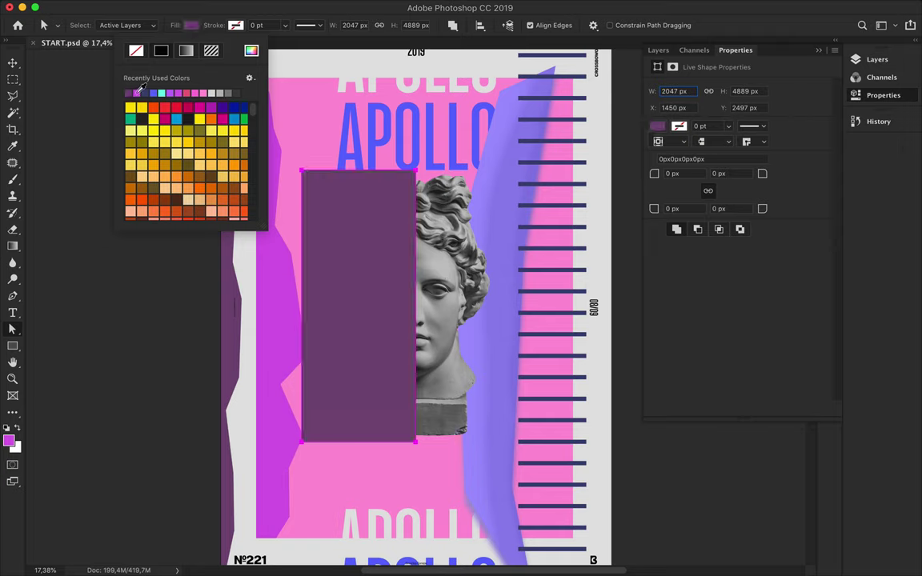
pyautogui.click(191, 25)
pyautogui.click(186, 51)
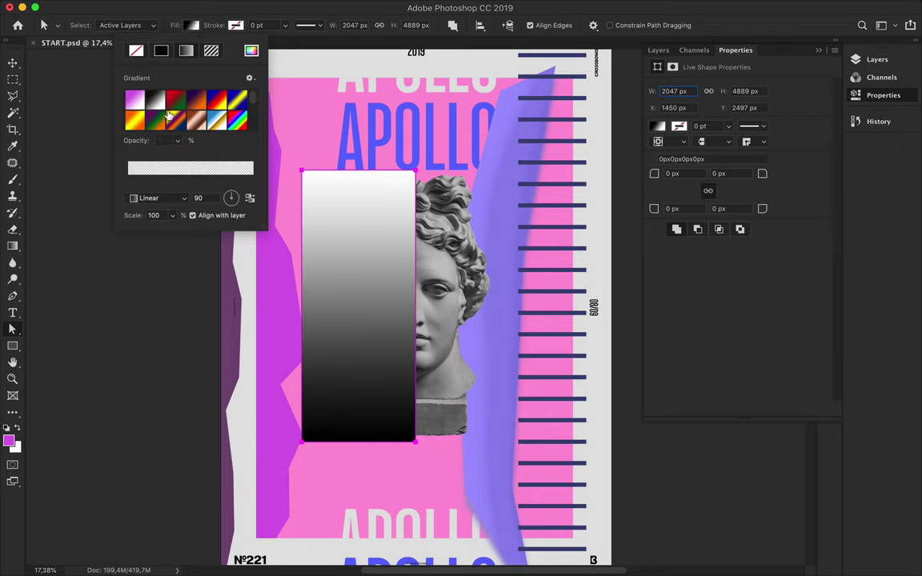
pyautogui.doubleClick(252, 183)
pyautogui.click(216, 293)
pyautogui.click(738, 151)
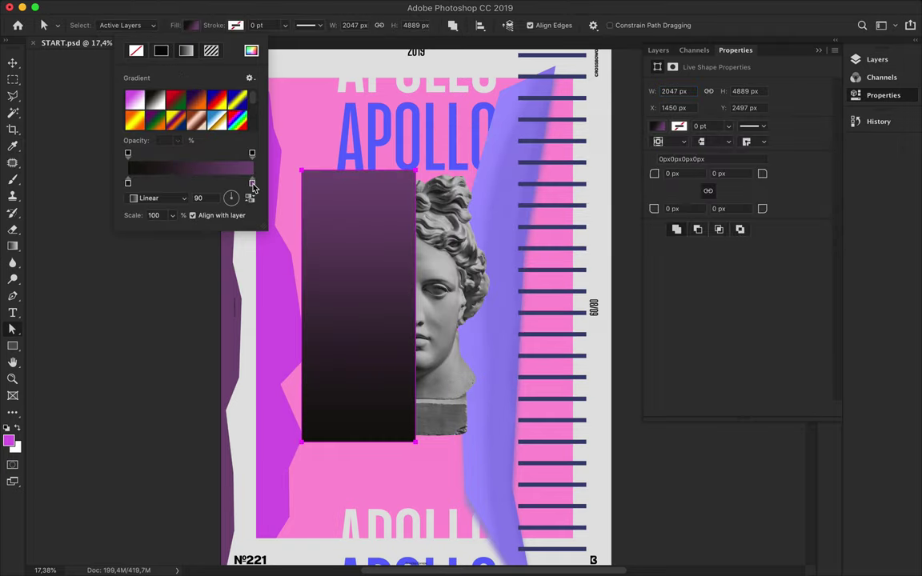
pyautogui.moveTo(128, 183); pyautogui.dragTo(97, 185)
# Set the gradient's left opacity stop to 0 and clip Rectangle 4 to the statue
pyautogui.doubleClick(128, 184)
pyautogui.press('Escape')
pyautogui.click(128, 153)
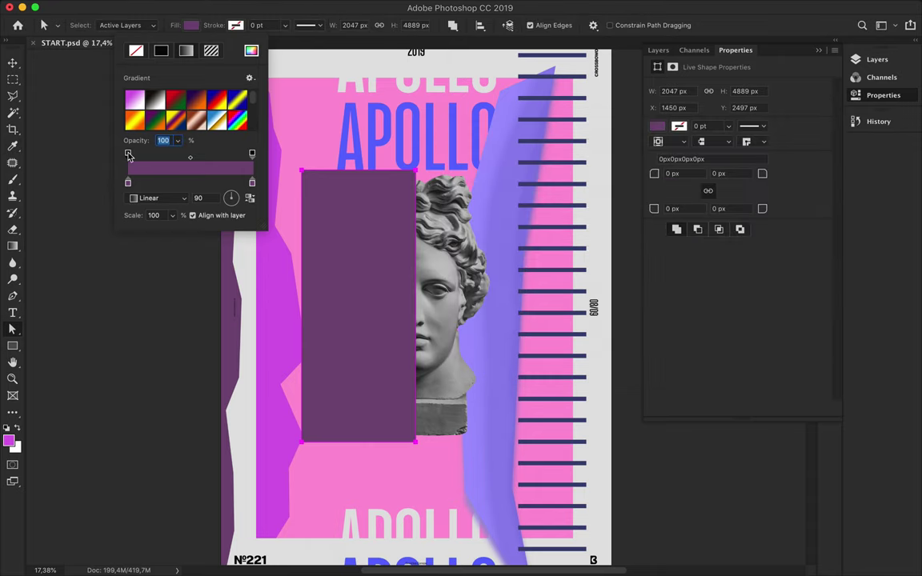
pyautogui.write('0')
pyautogui.press('Return')
pyautogui.press('v')
pyautogui.click(658, 50)
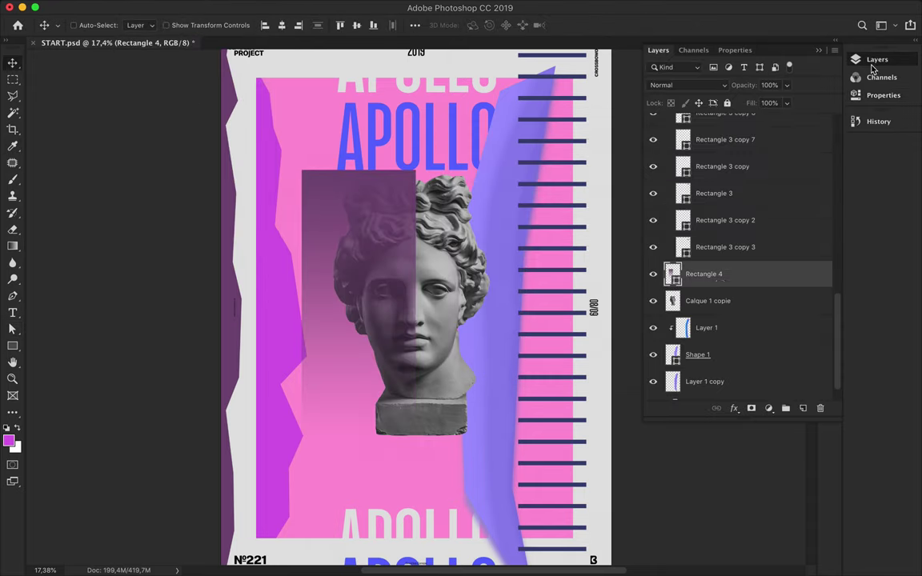
pyautogui.keyDown('alt'); pyautogui.click(712, 286); pyautogui.keyUp('alt')
# Alt-drag the purple overlay twice to create several stacked copies
pyautogui.moveTo(376, 239); pyautogui.dragTo(386, 238)
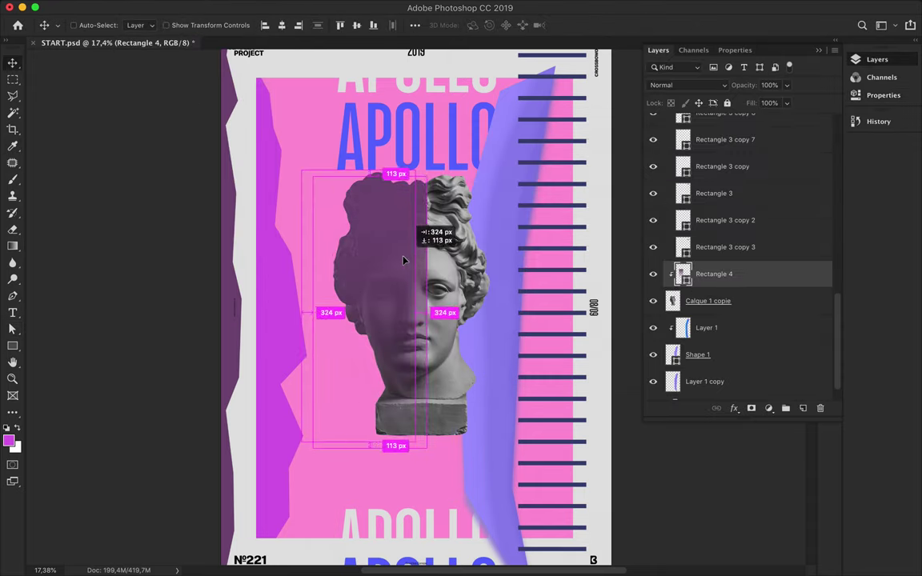
pyautogui.keyDown('shift'); pyautogui.click(718, 301); pyautogui.keyUp('shift')
pyautogui.moveTo(424, 276)
pyautogui.mouseDown()
pyautogui.moveTo(406, 281)
pyautogui.moveTo(421, 280)
pyautogui.mouseUp()
pyautogui.scroll(1, 494, 245)
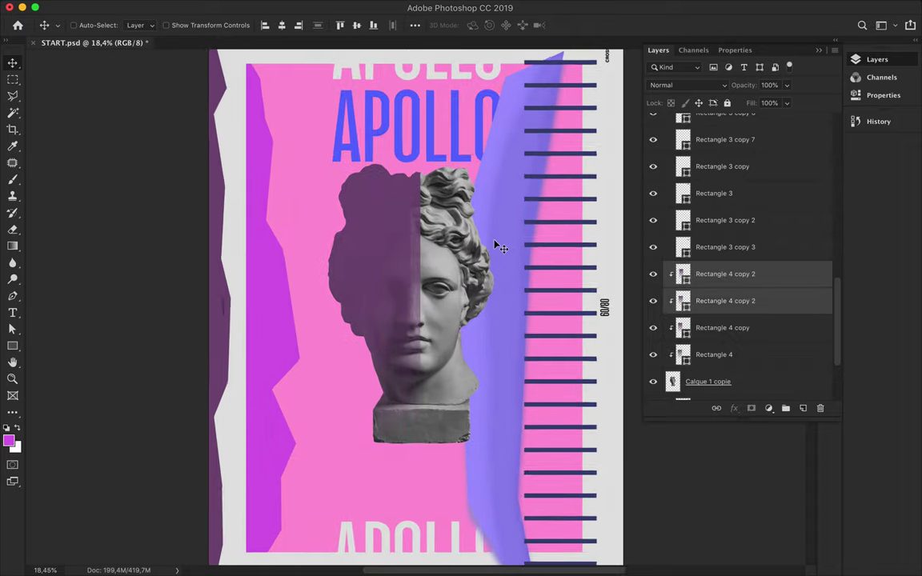
pyautogui.click(458, 265)
# Outline the statue's head with the Pen tool in Path mode and turn it into a selection
pyautogui.press('p')
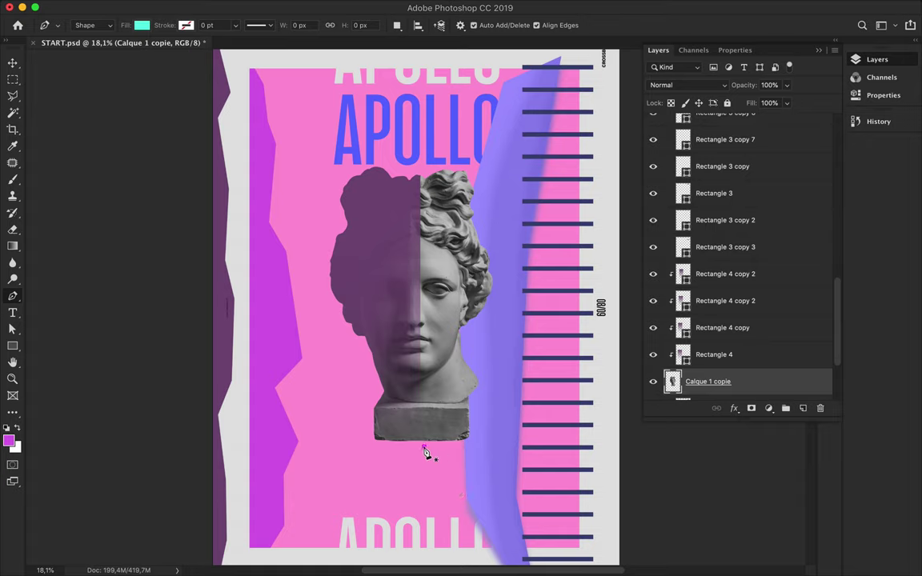
pyautogui.click(424, 448)
pyautogui.click(436, 208)
pyautogui.press('a')
pyautogui.hotkey('ctrl', 'z')
pyautogui.press('p')
pyautogui.click(92, 24)
pyautogui.click(84, 33)
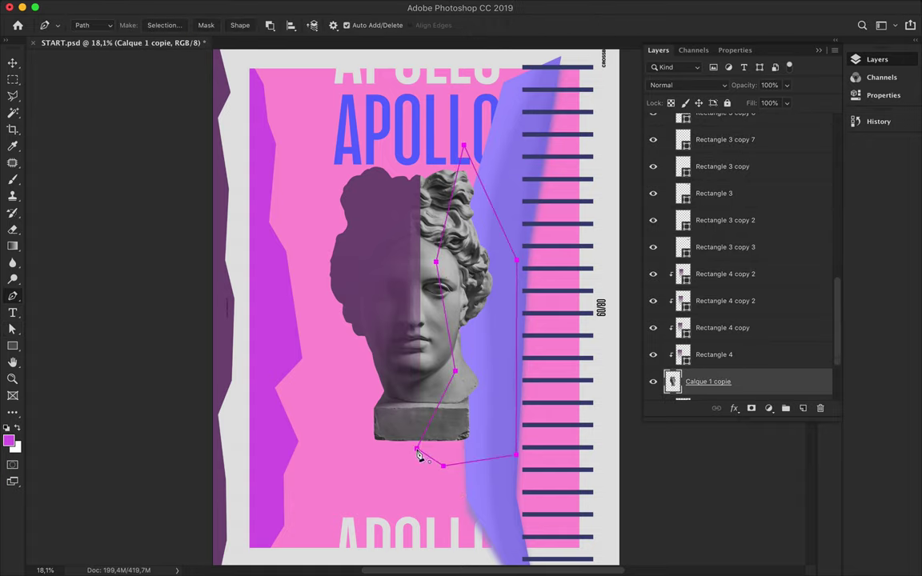
pyautogui.click(164, 25)
pyautogui.click(494, 224)
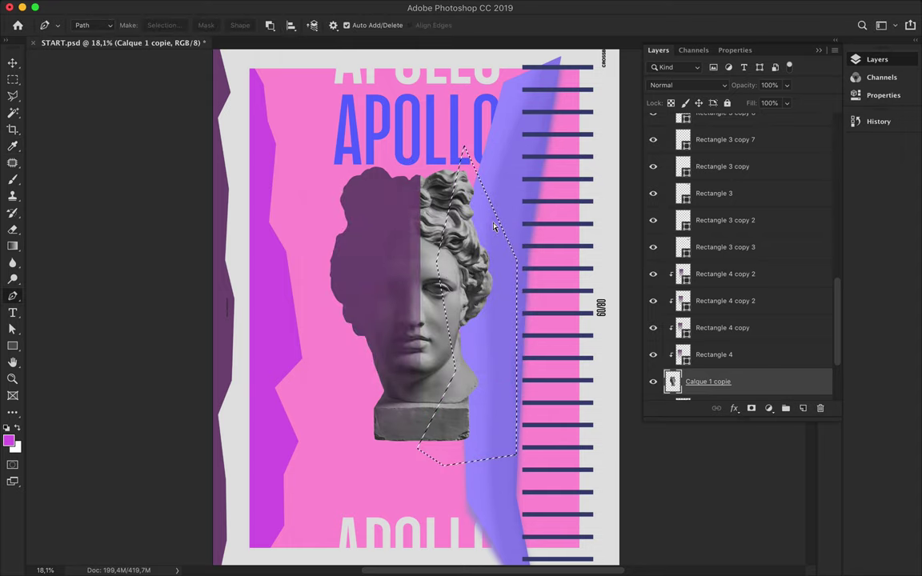
# Copy the head to Layer 2, stack it above Rectangle 3 copy 2, and move it left of the statue
pyautogui.hotkey('ctrl', 'j')
pyautogui.press('v')
pyautogui.moveTo(478, 259); pyautogui.dragTo(515, 263)
pyautogui.moveTo(723, 305); pyautogui.dragTo(712, 143)
pyautogui.moveTo(464, 258); pyautogui.dragTo(317, 270)
# Shrink Layer 2 to about 79% and Layer 2 copy to about 89%
pyautogui.keyDown('ctrl'); pyautogui.click(335, 249); pyautogui.keyUp('ctrl')
pyautogui.hotkey('ctrl', 't')
pyautogui.moveTo(344, 169); pyautogui.dragTo(345, 207)
pyautogui.press('Return')
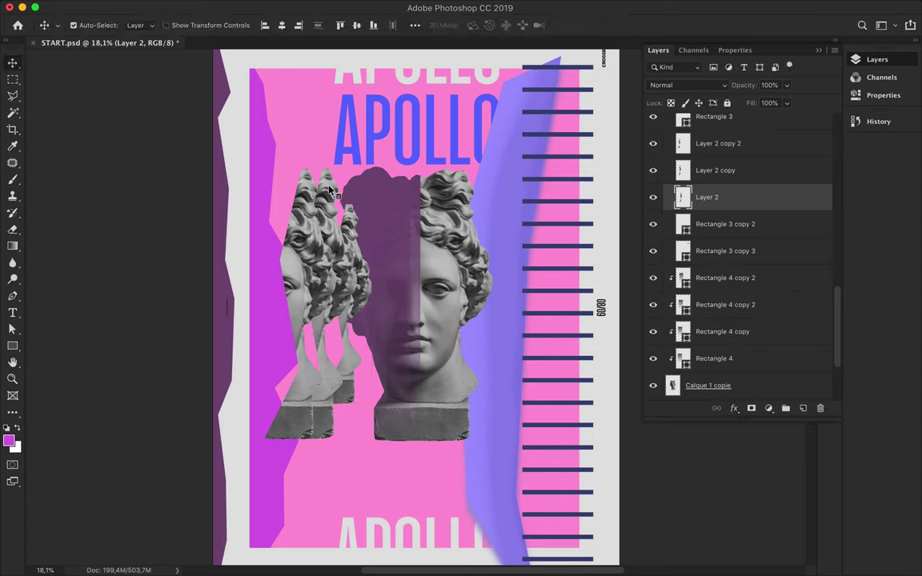
pyautogui.keyDown('ctrl'); pyautogui.click(321, 241); pyautogui.keyUp('ctrl')
pyautogui.hotkey('ctrl', 't')
pyautogui.moveTo(321, 170); pyautogui.dragTo(323, 192)
pyautogui.press('Return')
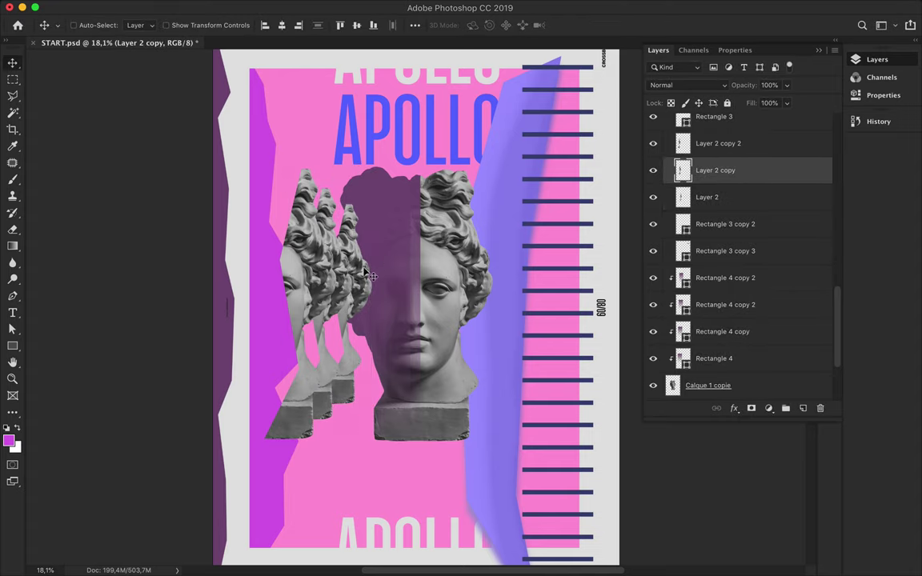
# Duplicate Layer 2 copy 2, enlarge the new copy to about 120%, and shift it left
pyautogui.keyDown('ctrl'); pyautogui.click(362, 274); pyautogui.keyUp('ctrl')
pyautogui.hotkey('ctrl', 'j')
pyautogui.hotkey('ctrl', 't')
pyautogui.moveTo(300, 169); pyautogui.dragTo(298, 144)
pyautogui.moveTo(310, 235); pyautogui.dragTo(265, 235)
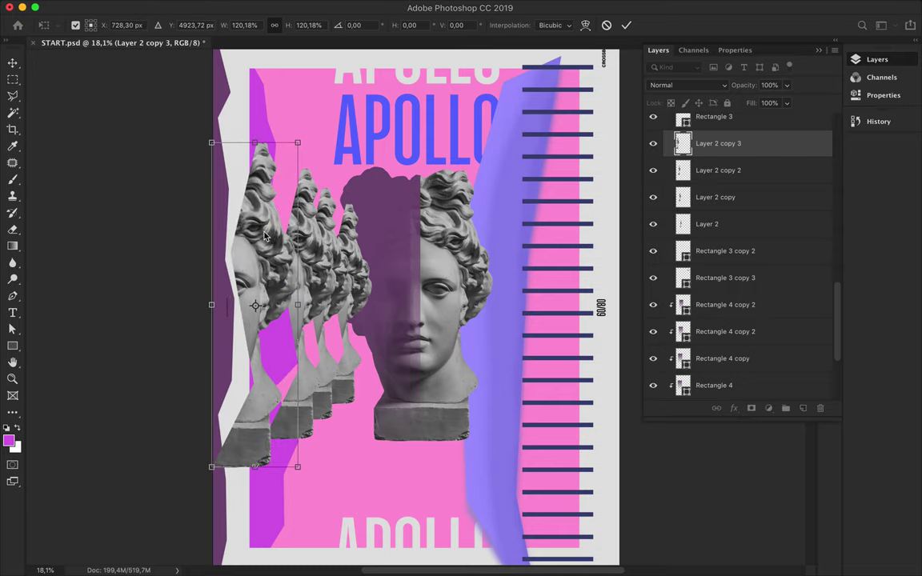
pyautogui.press('Return')
# Scale all four bust copies down, shift them up-right, and merge them into one layer
pyautogui.keyDown('shift'); pyautogui.click(707, 224); pyautogui.keyUp('shift')
pyautogui.hotkey('ctrl', 't')
pyautogui.moveTo(292, 143); pyautogui.dragTo(291, 210)
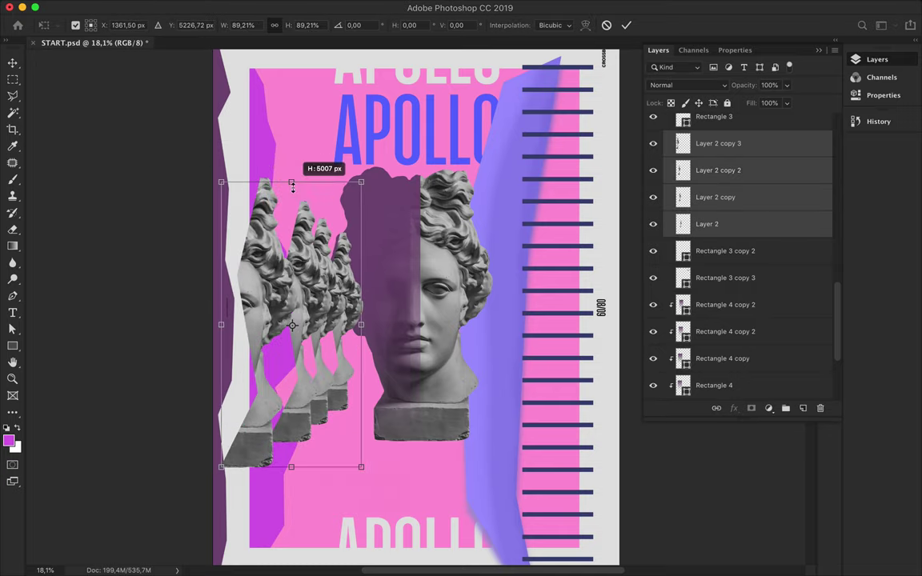
pyautogui.moveTo(272, 284); pyautogui.dragTo(302, 255)
pyautogui.press('Return')
pyautogui.press('m')
pyautogui.hotkey('ctrl', 'e')
# Draw a blue rectangle over the bust row and clip it to the busts
pyautogui.press('u')
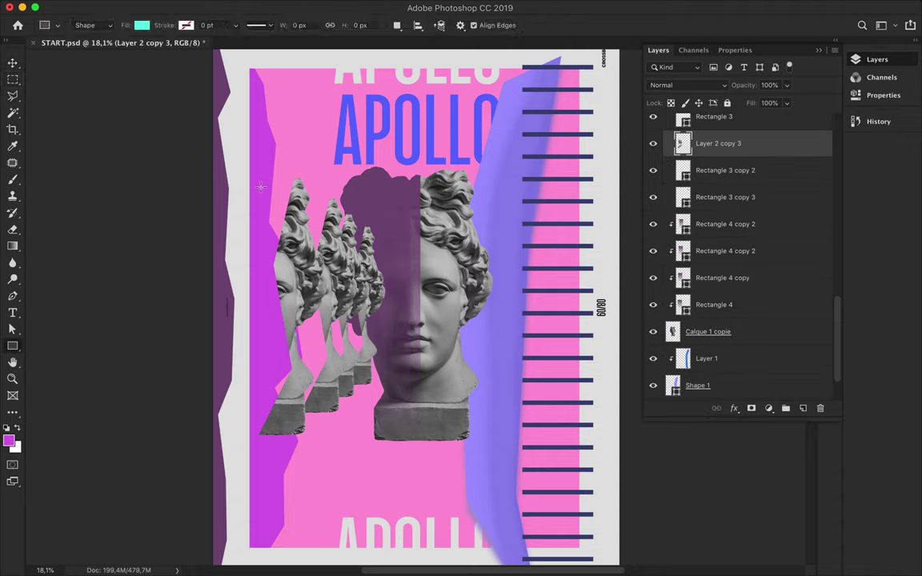
pyautogui.click(411, 119)
pyautogui.press('v')
pyautogui.press('u')
pyautogui.moveTo(250, 150); pyautogui.dragTo(408, 461)
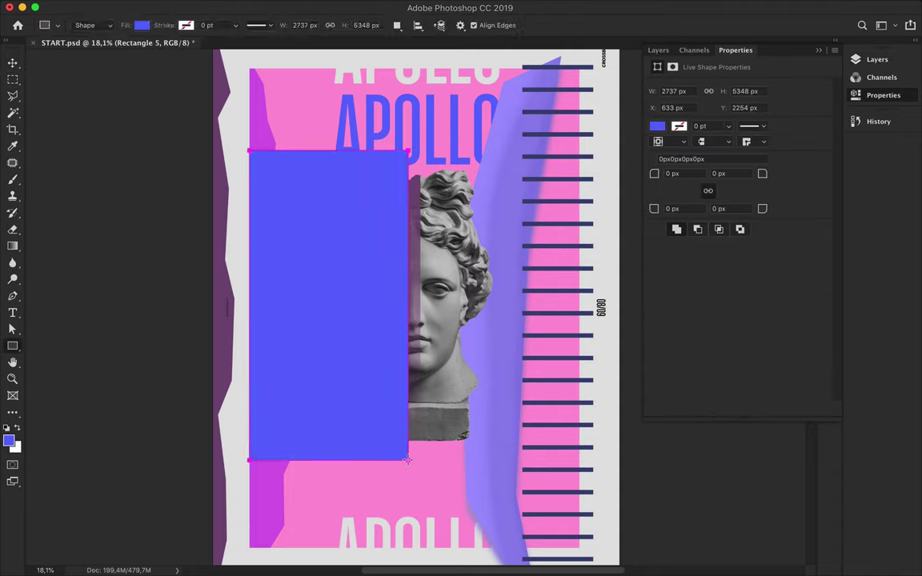
pyautogui.press('v')
pyautogui.keyDown('alt'); pyautogui.click(692, 156); pyautogui.keyUp('alt')
# Try Dissolve and Color Burn blend modes on the clipped blue rectangle, ending on Overlay
pyautogui.click(689, 85)
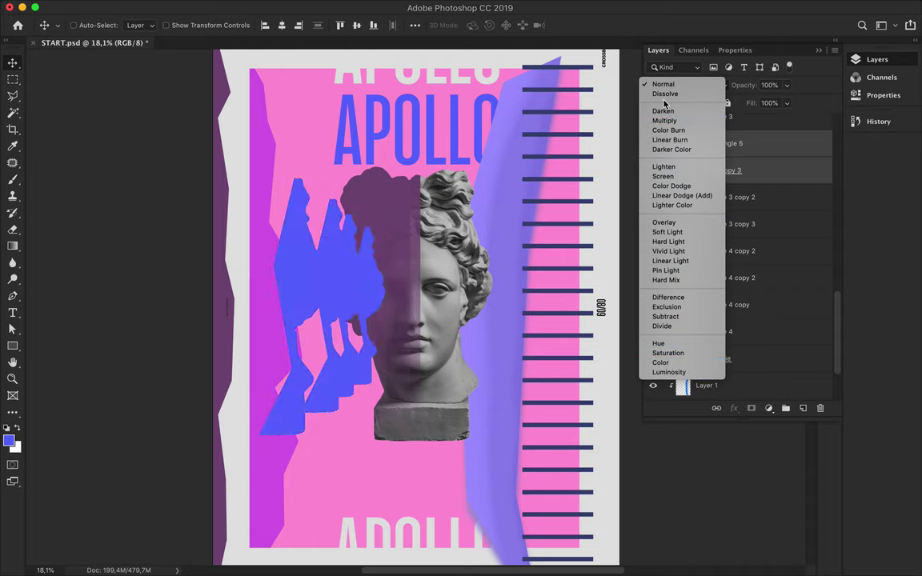
pyautogui.click(665, 94)
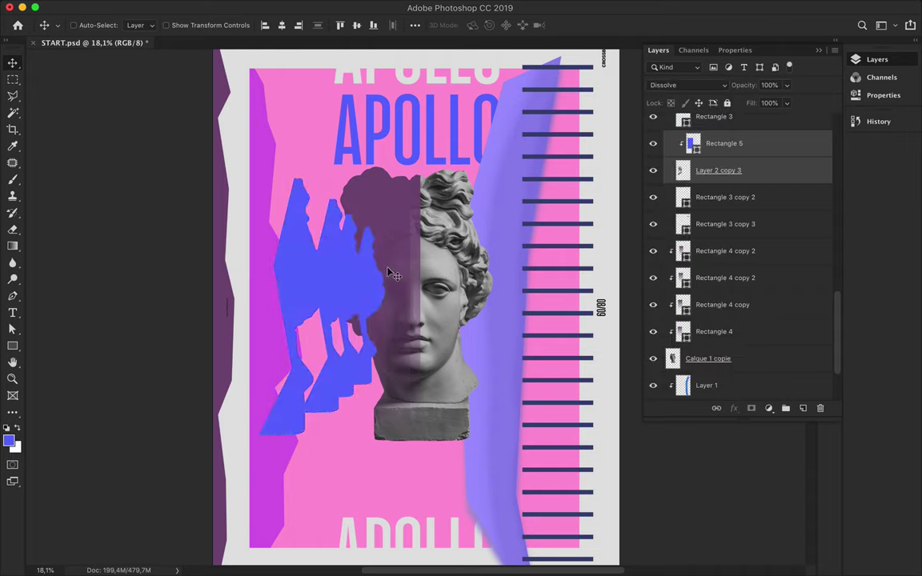
pyautogui.click(744, 143)
pyautogui.click(676, 84)
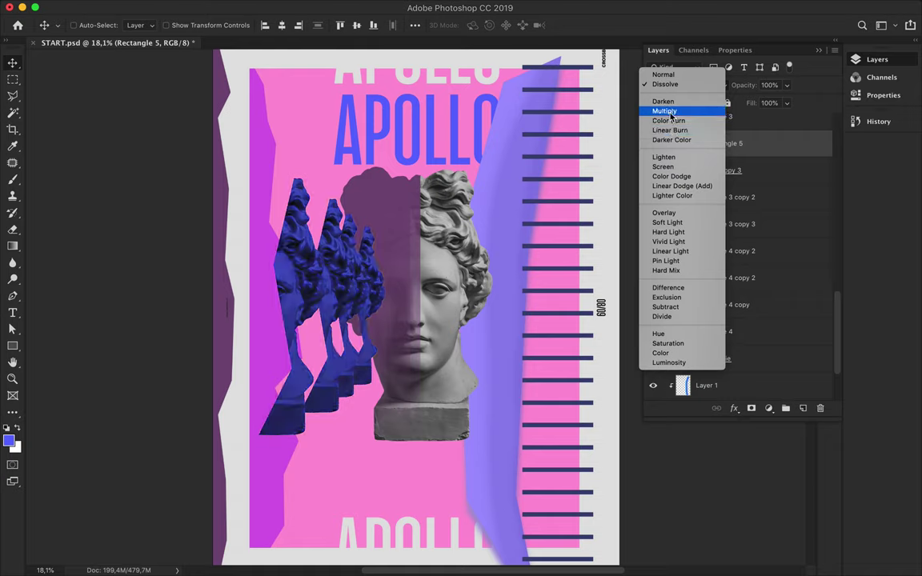
pyautogui.click(669, 120)
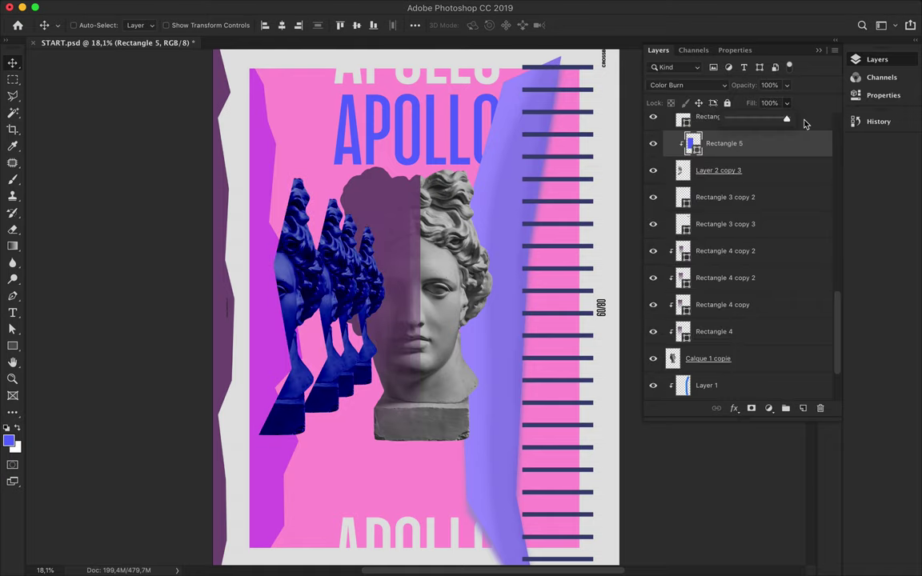
pyautogui.click(687, 85)
pyautogui.click(685, 85)
pyautogui.keyDown('ctrl'); pyautogui.click(361, 256); pyautogui.keyUp('ctrl')
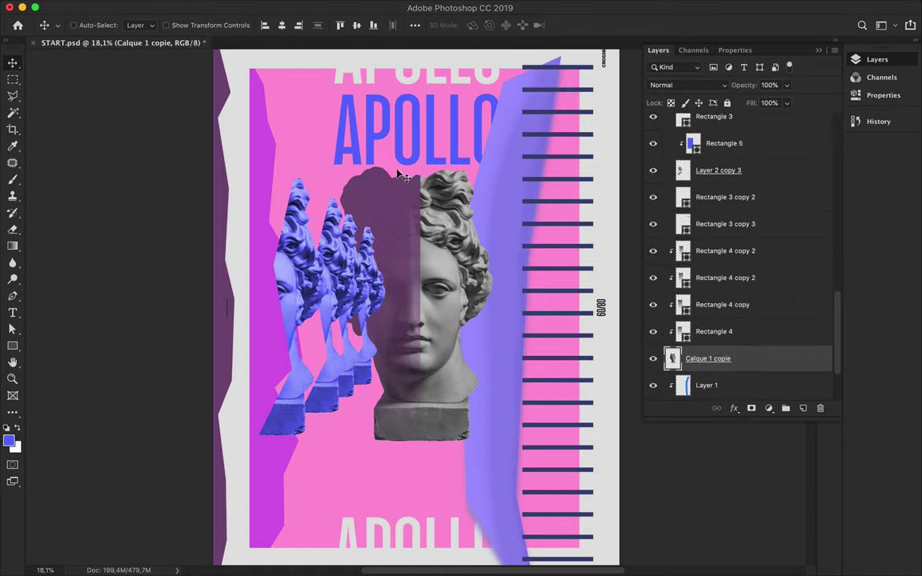
pyautogui.scroll(-1, 405, 220)
pyautogui.keyDown('ctrl'); pyautogui.click(376, 245); pyautogui.keyUp('ctrl')
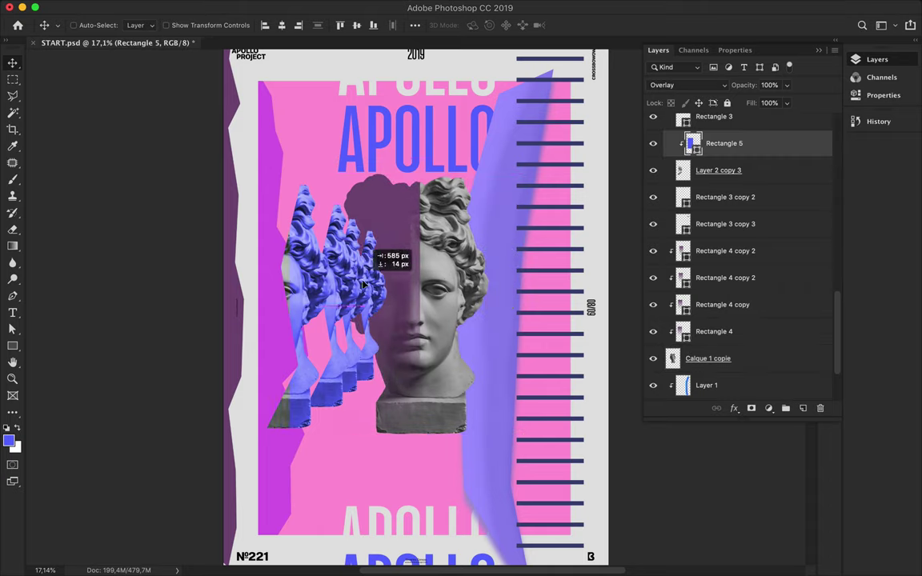
# Scale and move the blue bust row right, placing its layers below Calque 1 copie
pyautogui.keyDown('shift'); pyautogui.click(718, 170); pyautogui.keyUp('shift')
pyautogui.moveTo(345, 264); pyautogui.dragTo(365, 264)
pyautogui.hotkey('ctrl', 't')
pyautogui.moveTo(288, 445)
pyautogui.mouseDown()
pyautogui.moveTo(366, 329)
pyautogui.moveTo(502, 368)
pyautogui.mouseUp()
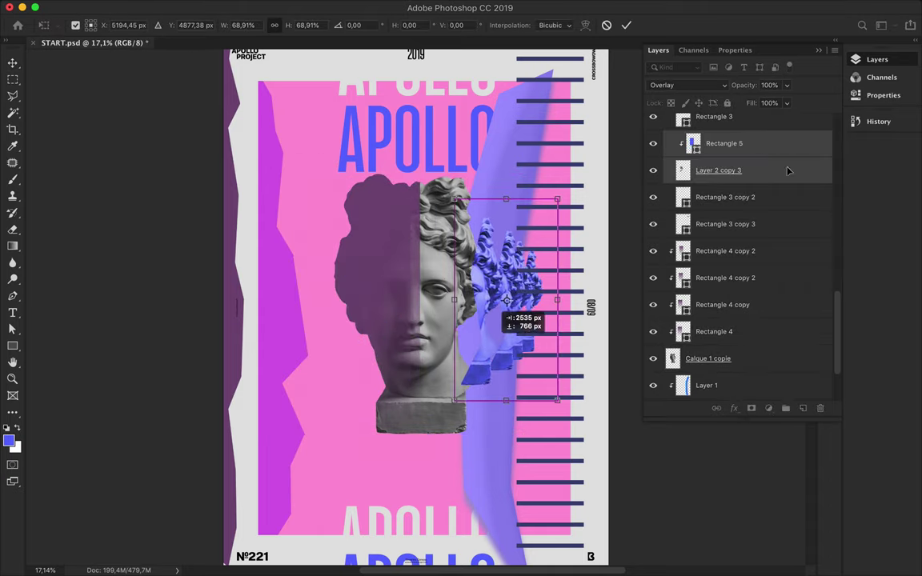
pyautogui.moveTo(789, 170); pyautogui.dragTo(765, 366)
pyautogui.hotkey('ctrl', 't')
pyautogui.moveTo(505, 198); pyautogui.dragTo(515, 148)
pyautogui.press('Return')
pyautogui.moveTo(516, 212); pyautogui.dragTo(529, 228)
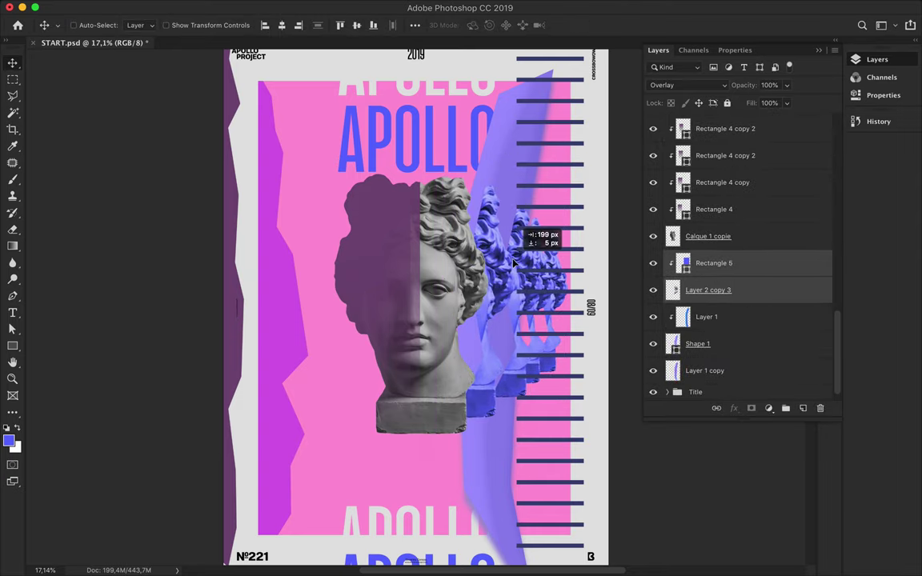
# Draw purple Rectangle 6 over the main head and blend it to tint the bust mauve
pyautogui.click(725, 237)
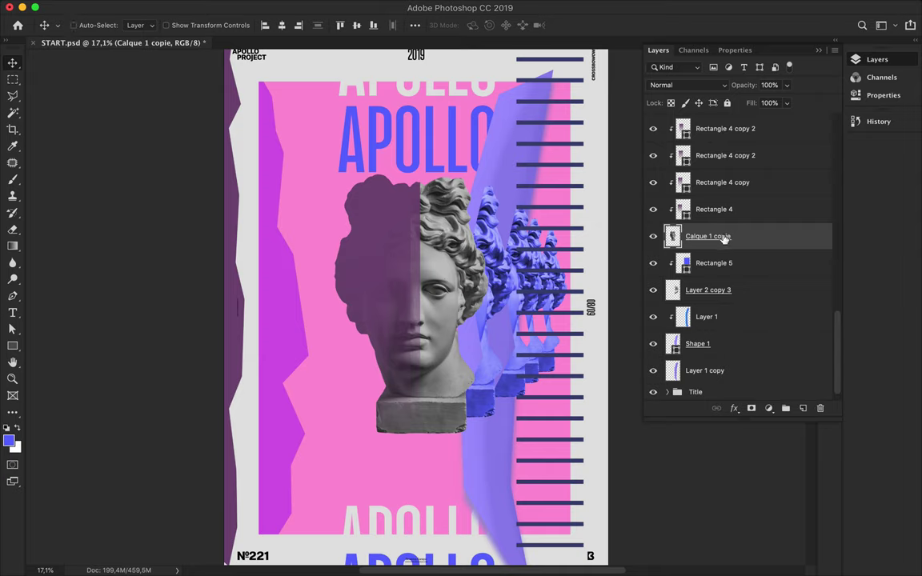
pyautogui.press('u')
pyautogui.moveTo(316, 164); pyautogui.dragTo(496, 440)
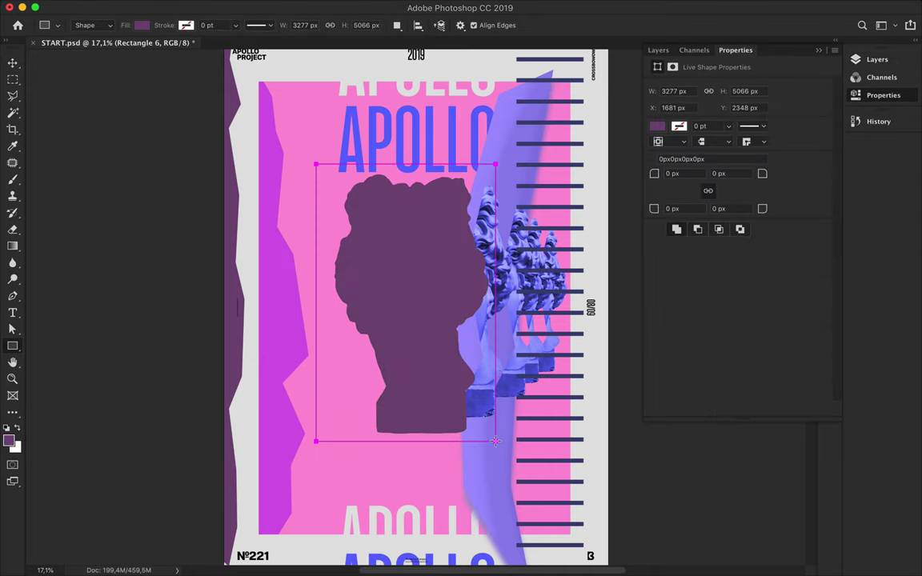
pyautogui.click(687, 85)
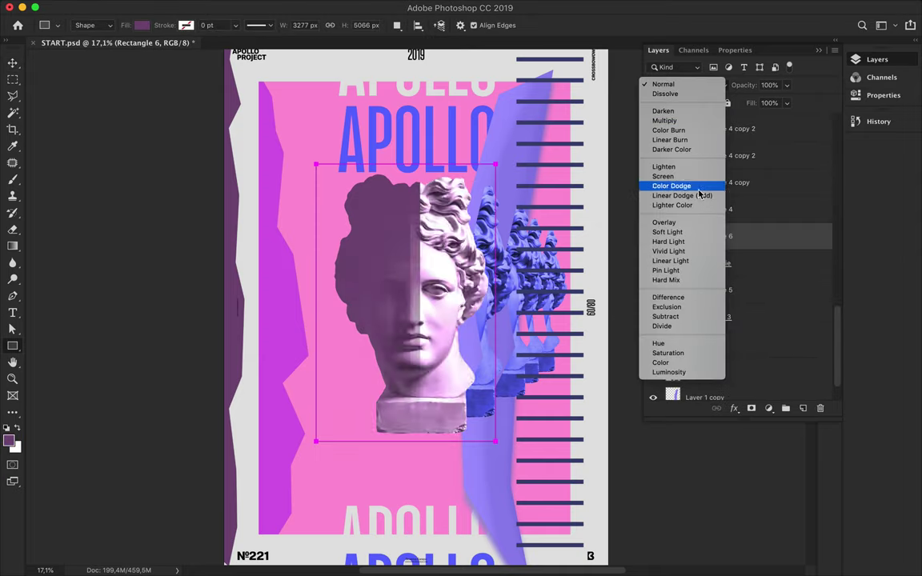
pyautogui.click(694, 224)
pyautogui.press('v')
pyautogui.click(583, 230)
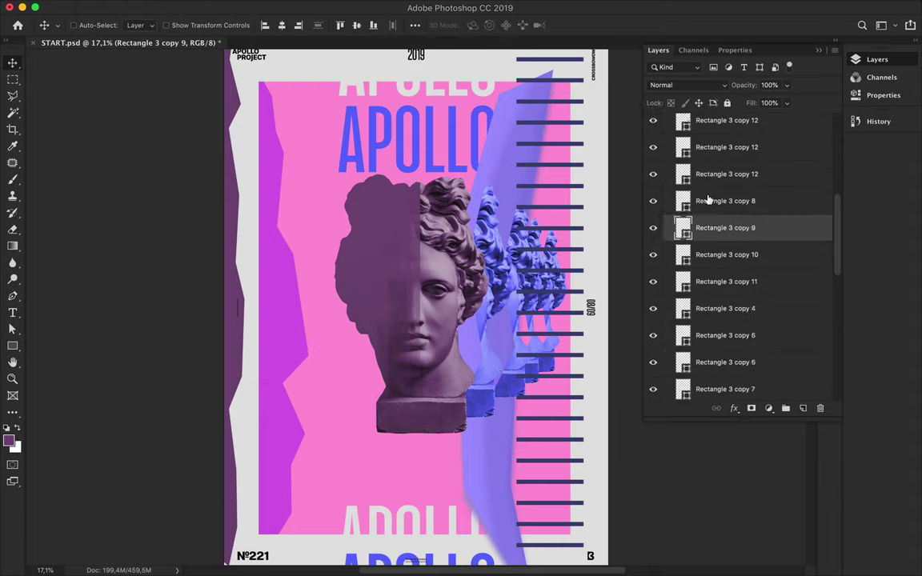
# Scatter four navy bar copies: upward, lower left, across the head top, and near the bottom
pyautogui.moveTo(571, 181); pyautogui.dragTo(550, 154)
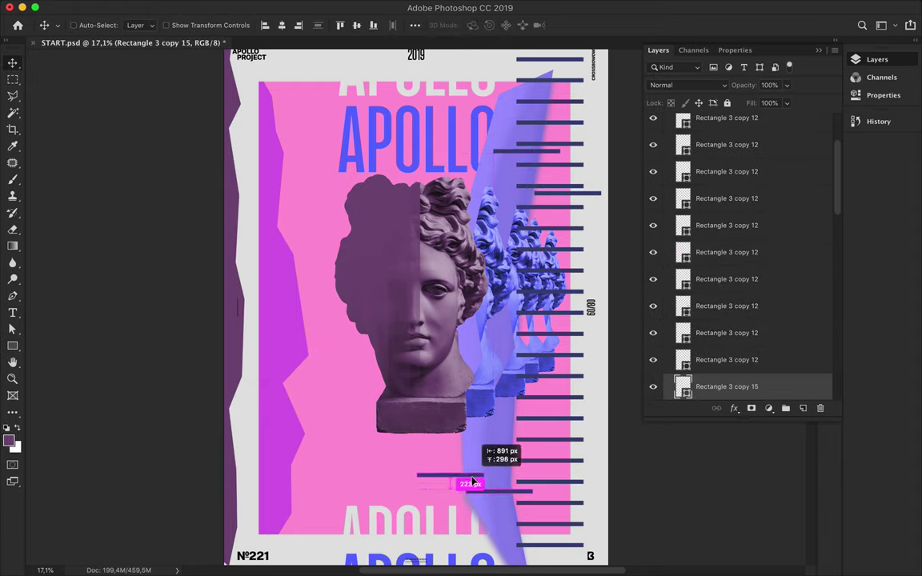
pyautogui.moveTo(476, 485); pyautogui.dragTo(246, 524)
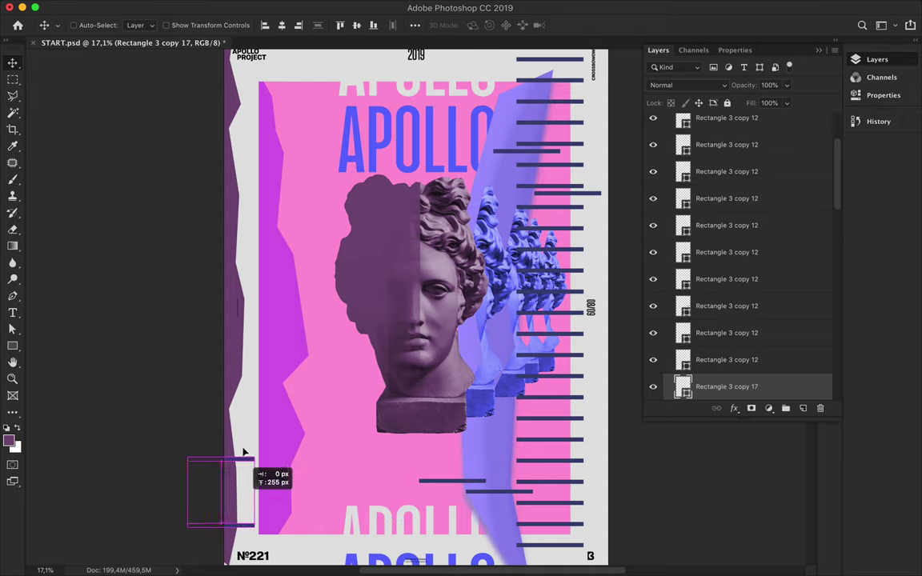
pyautogui.moveTo(238, 268); pyautogui.dragTo(542, 211)
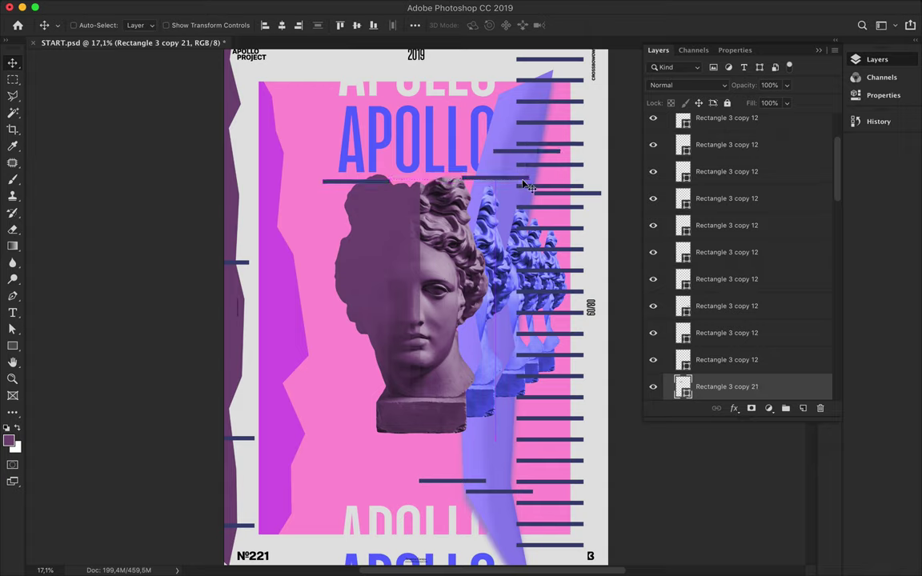
pyautogui.moveTo(449, 472); pyautogui.dragTo(417, 492)
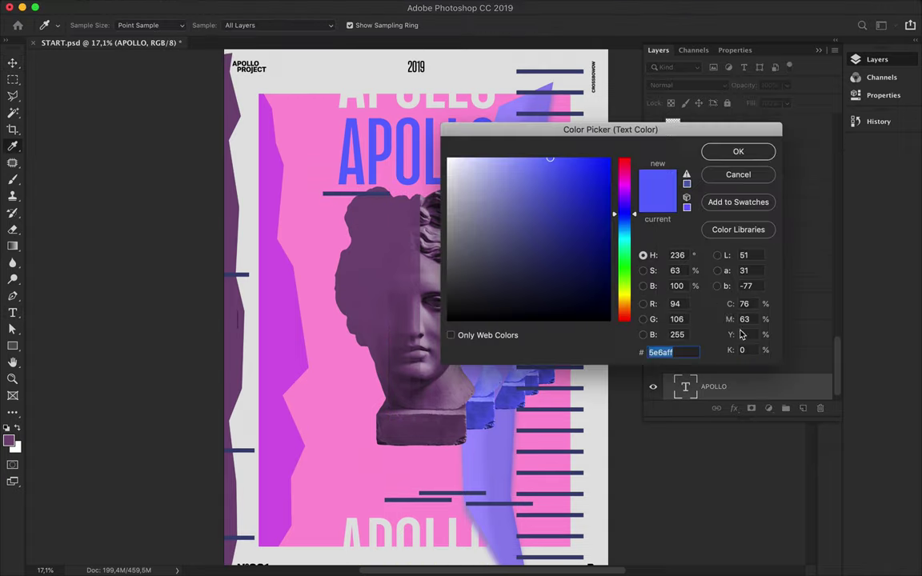
# Darken the APOLLO title to navy with K set to 10, then nudge the left magenta shape right
pyautogui.click(748, 350)
pyautogui.write('10')
pyautogui.press('Return')
pyautogui.press('v')
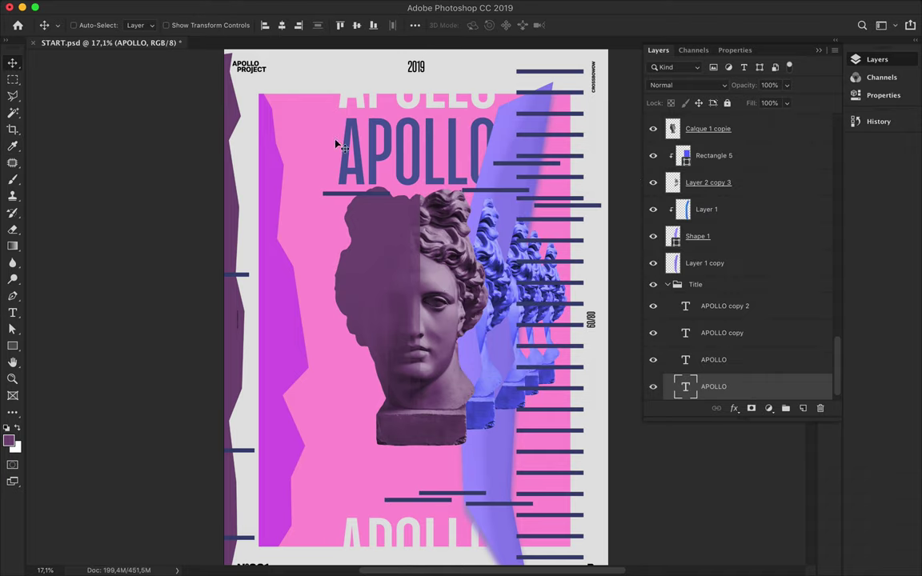
pyautogui.moveTo(299, 324); pyautogui.dragTo(309, 319)
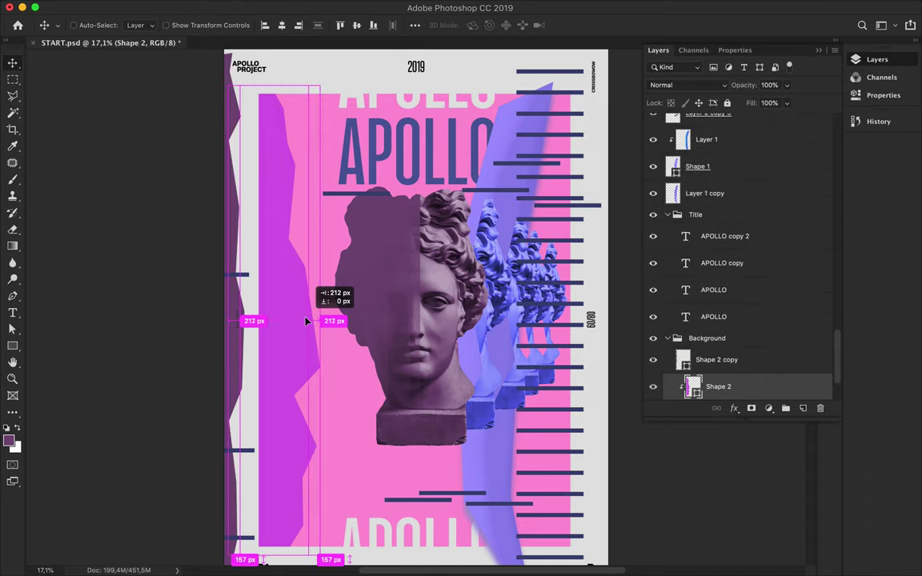
# Duplicate the left magenta zigzag into offset copies to the right and select all zigzag shapes
pyautogui.keyDown('ctrl'); pyautogui.click(693, 305); pyautogui.keyUp('ctrl')
pyautogui.press('Delete')
pyautogui.click(553, 198)
pyautogui.rightClick(757, 305)
pyautogui.click(719, 283)
pyautogui.moveTo(283, 300); pyautogui.dragTo(325, 301)
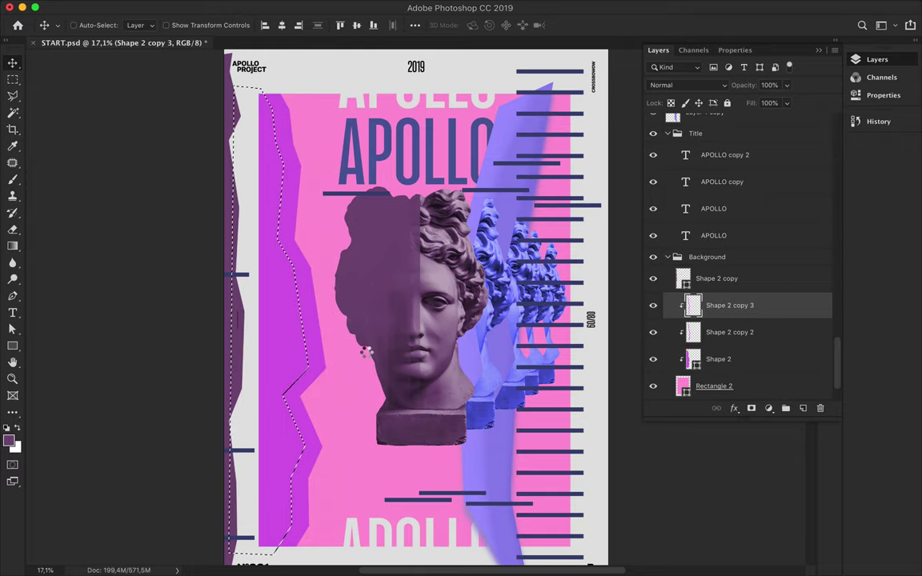
pyautogui.moveTo(301, 338); pyautogui.dragTo(340, 337)
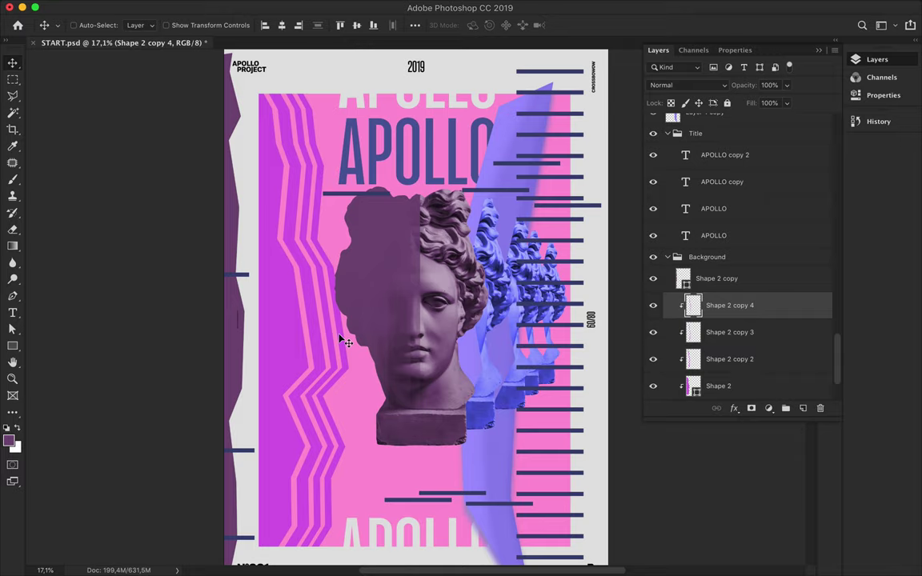
pyautogui.keyDown('ctrl'); pyautogui.click(272, 352); pyautogui.keyUp('ctrl')
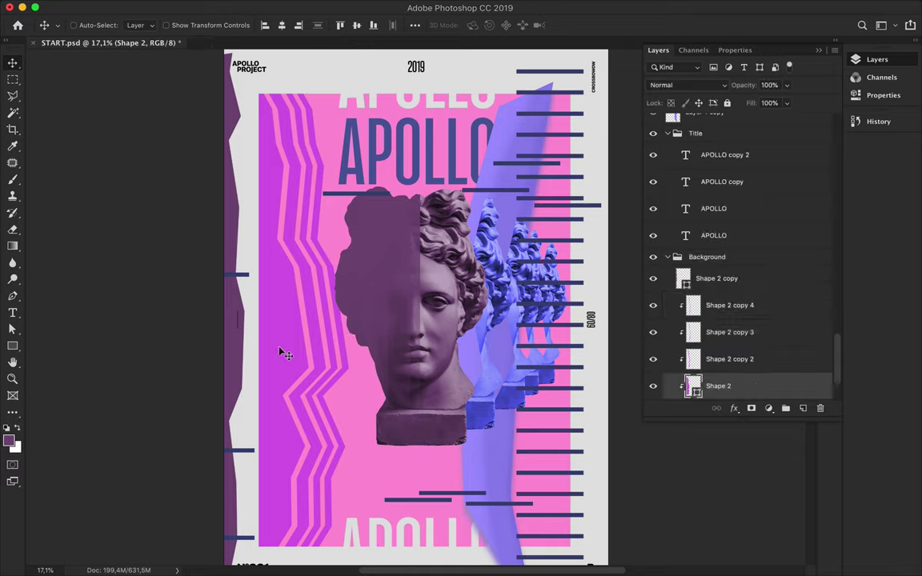
pyautogui.press('a')
pyautogui.moveTo(281, 353); pyautogui.dragTo(542, 200)
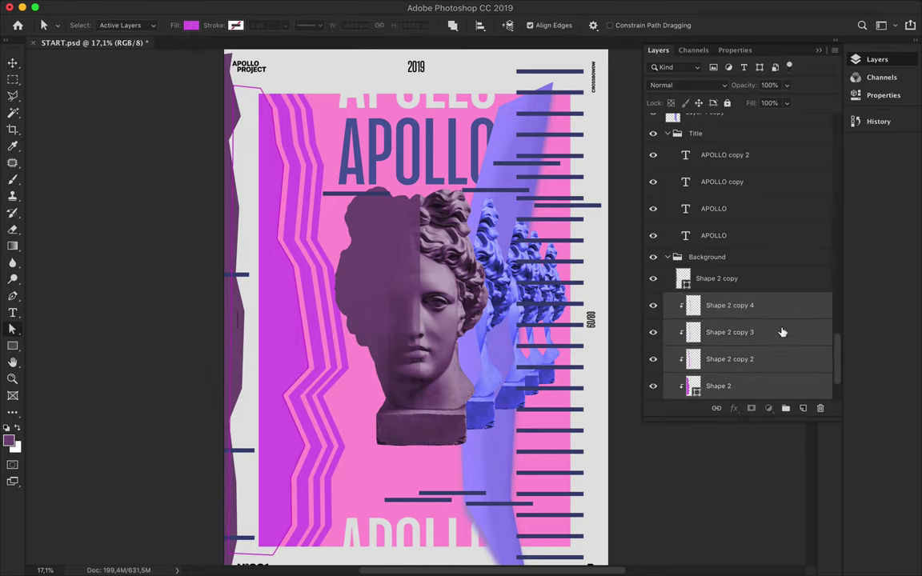
# Try a muted purple fill on the zigzag shapes with black set to zero
pyautogui.click(190, 25)
pyautogui.click(252, 50)
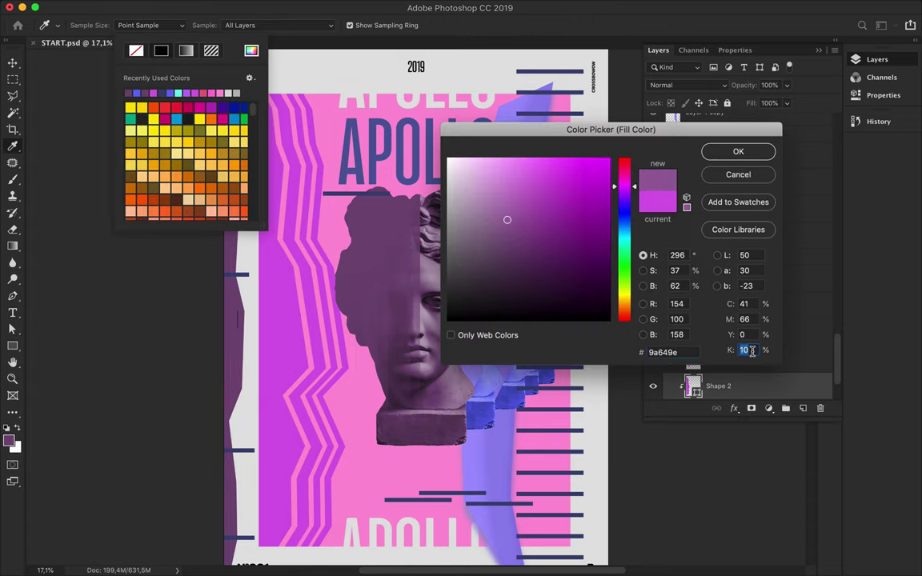
pyautogui.click(725, 154)
pyautogui.click(252, 51)
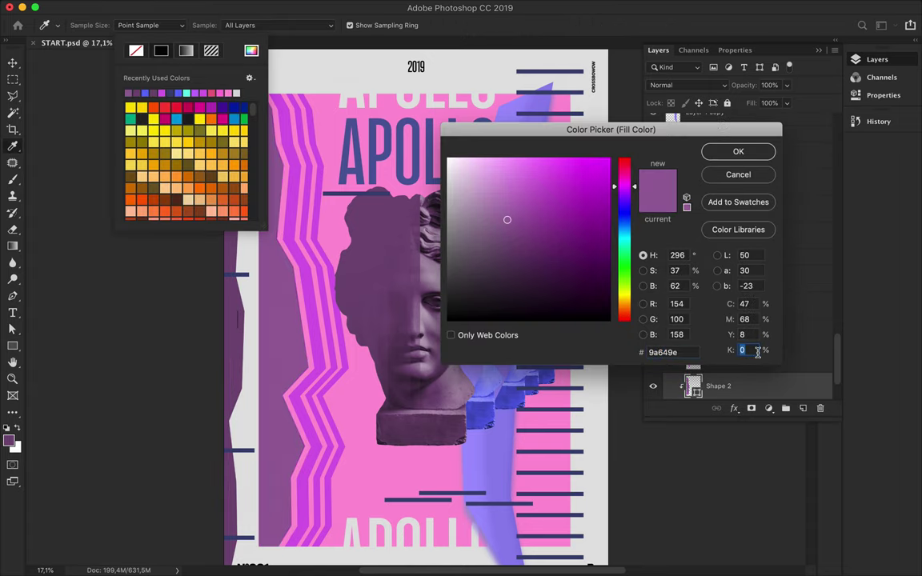
pyautogui.hotkey('shift', 'Tab')
pyautogui.write('0')
pyautogui.press('Return')
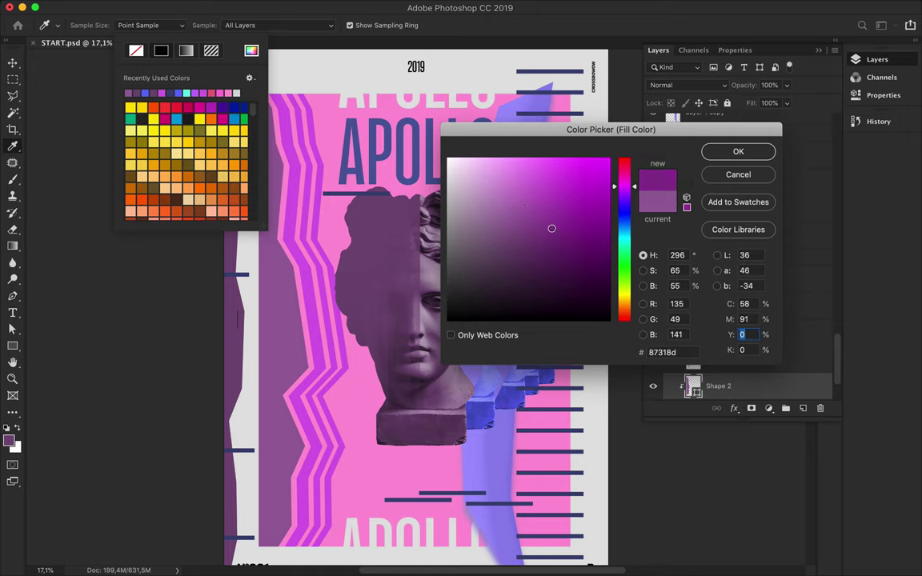
pyautogui.press('Return')
pyautogui.click(217, 36)
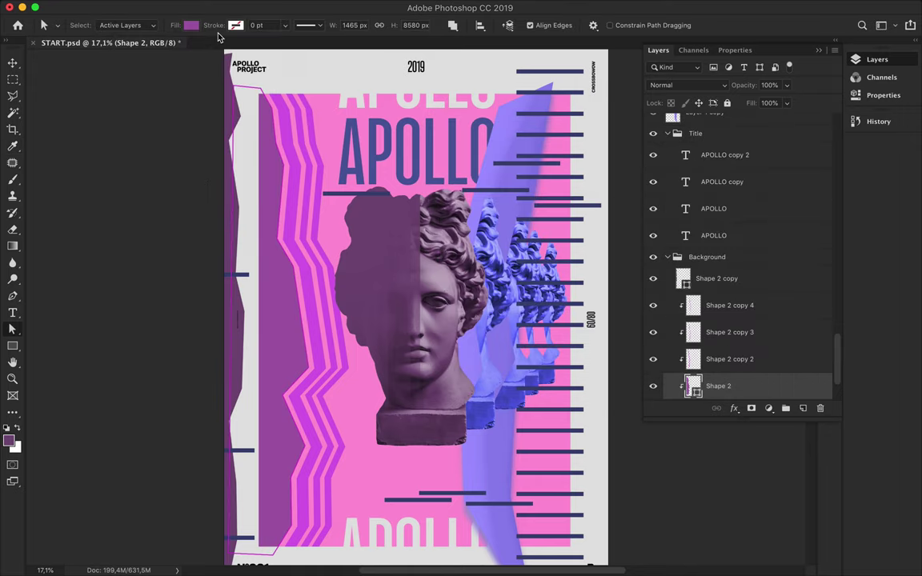
# Set the zigzag fill to magenta-purple b757c5
pyautogui.click(192, 26)
pyautogui.click(252, 51)
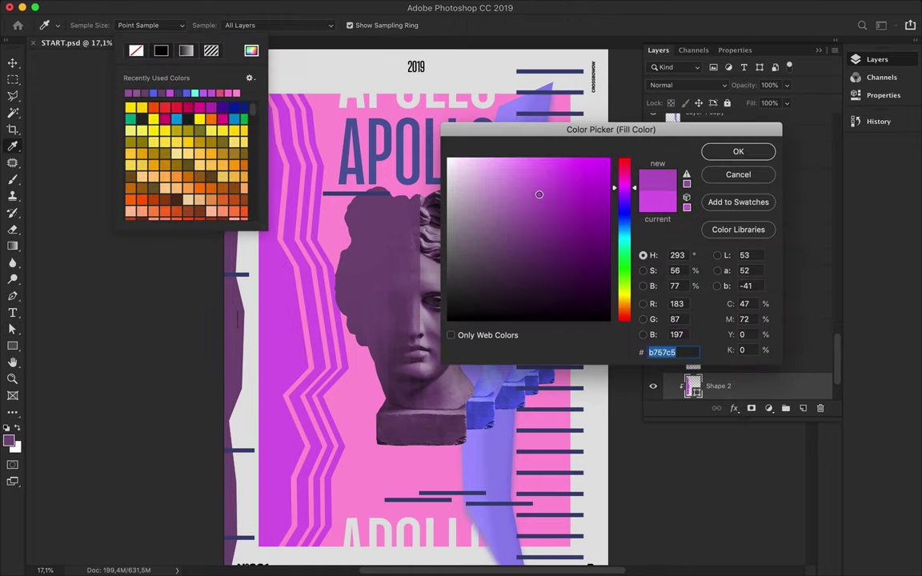
pyautogui.press('Return')
pyautogui.click(477, 204)
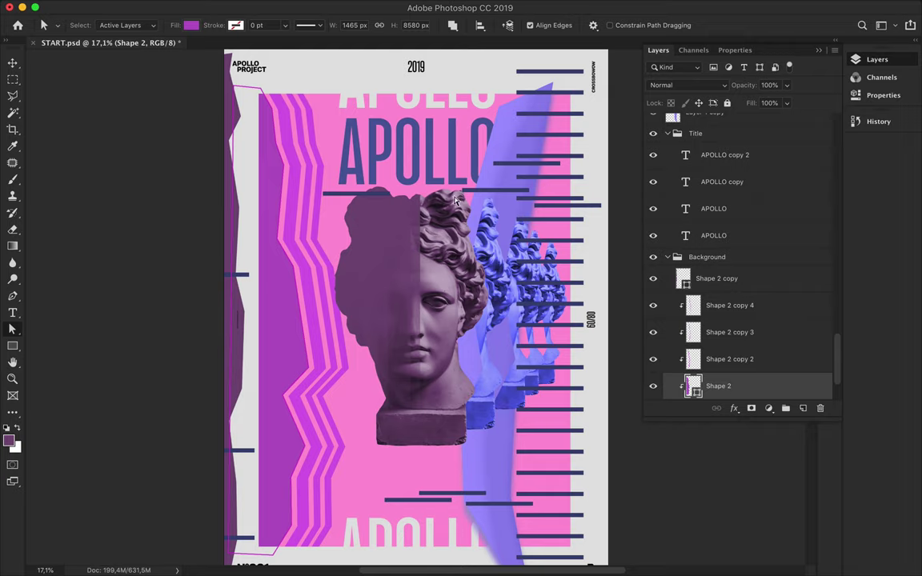
pyautogui.scroll(-3, 745, 177)
pyautogui.scroll(5, 720, 194)
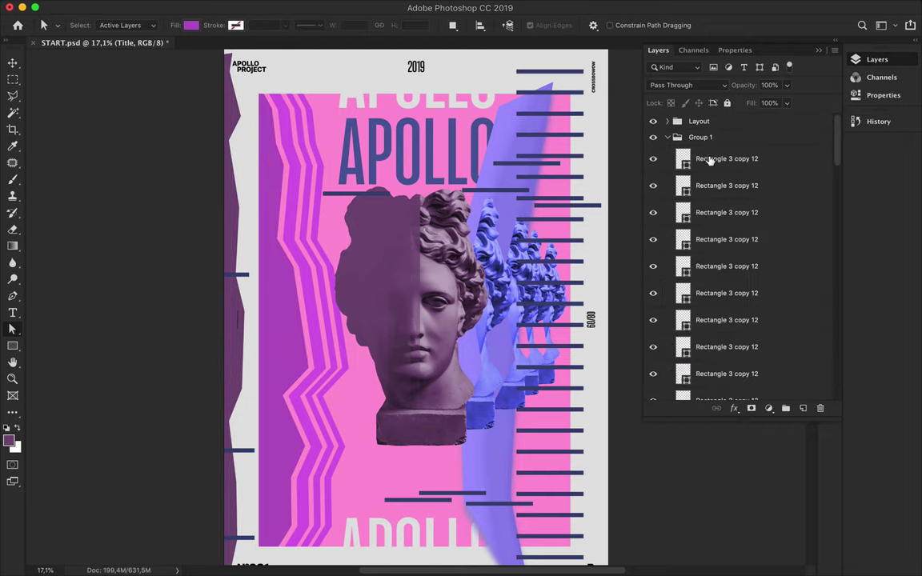
# Scale the navy bar Group 1 down to about 76% and shift it up-right
pyautogui.hotkey('ctrl', 't')
pyautogui.moveTo(390, 79); pyautogui.dragTo(401, 186)
pyautogui.moveTo(454, 200); pyautogui.dragTo(497, 143)
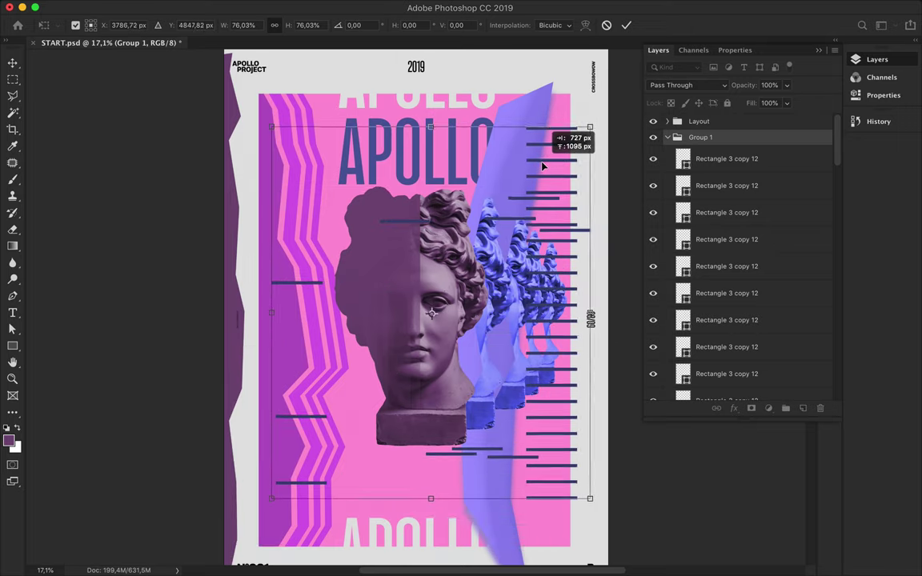
pyautogui.press('Return')
# Move the left-edge bars below Rectangle 2 and Group 1 beneath Layer 2 copy 3
pyautogui.press('v')
pyautogui.click(314, 284)
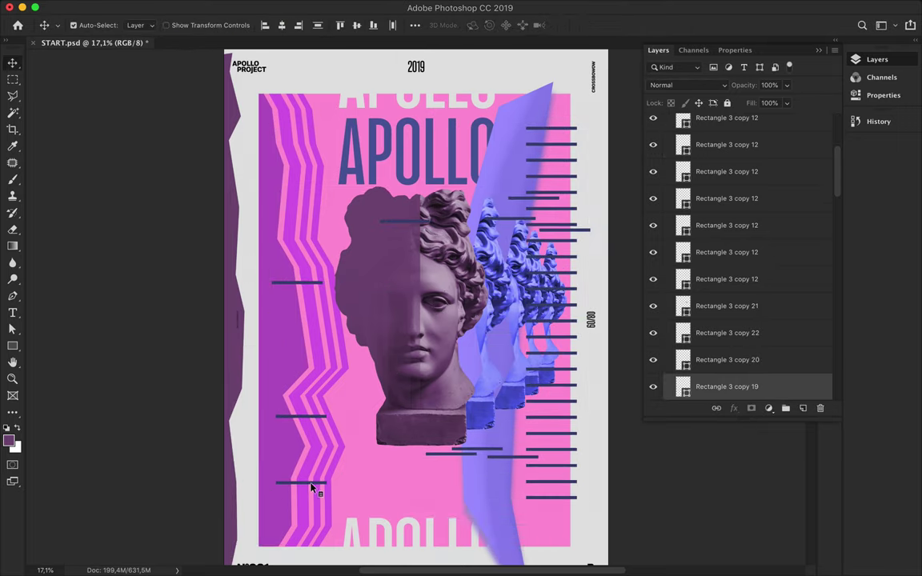
pyautogui.moveTo(735, 350)
pyautogui.mouseDown()
pyautogui.moveTo(738, 438)
pyautogui.moveTo(740, 343)
pyautogui.mouseUp()
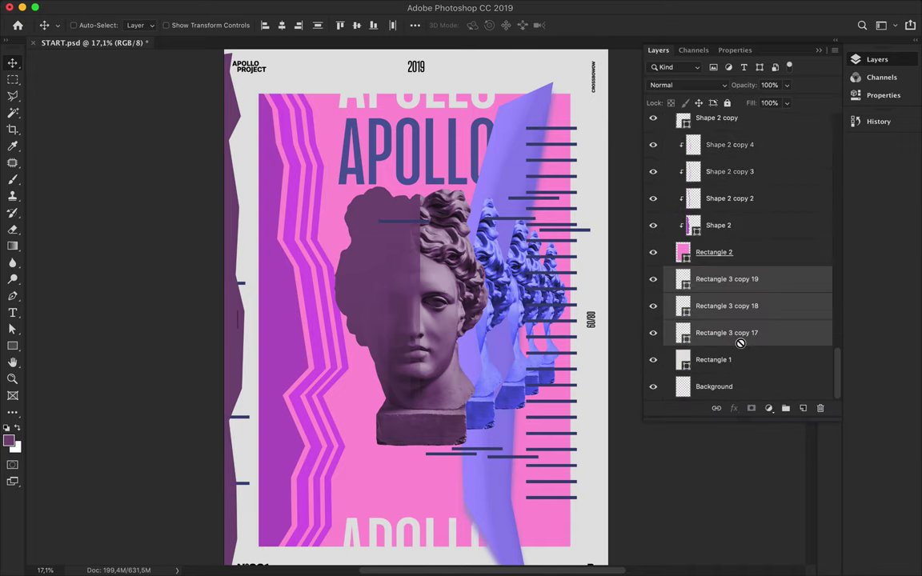
pyautogui.moveTo(558, 178); pyautogui.dragTo(572, 167)
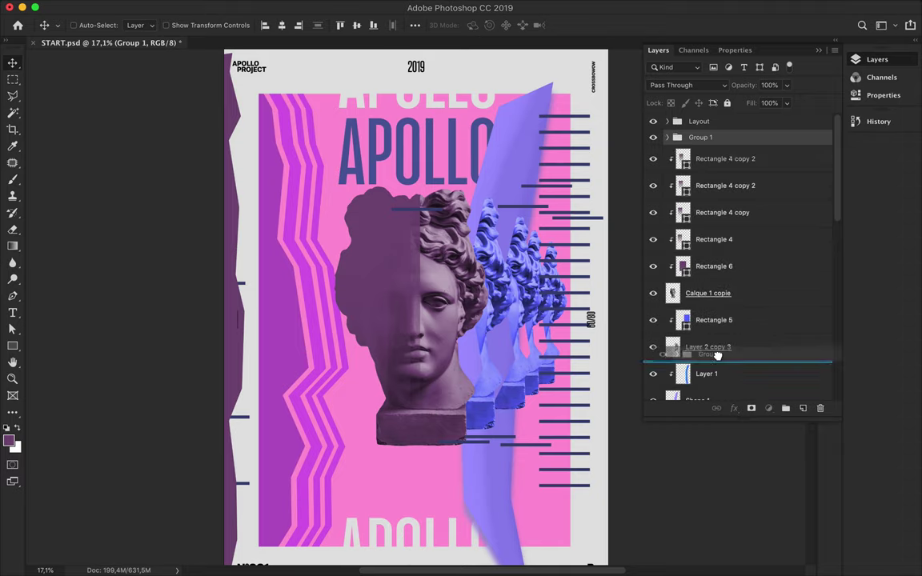
pyautogui.moveTo(700, 138); pyautogui.dragTo(749, 318)
# Duplicate one bar inside the group and move the copy upward
pyautogui.click(681, 373)
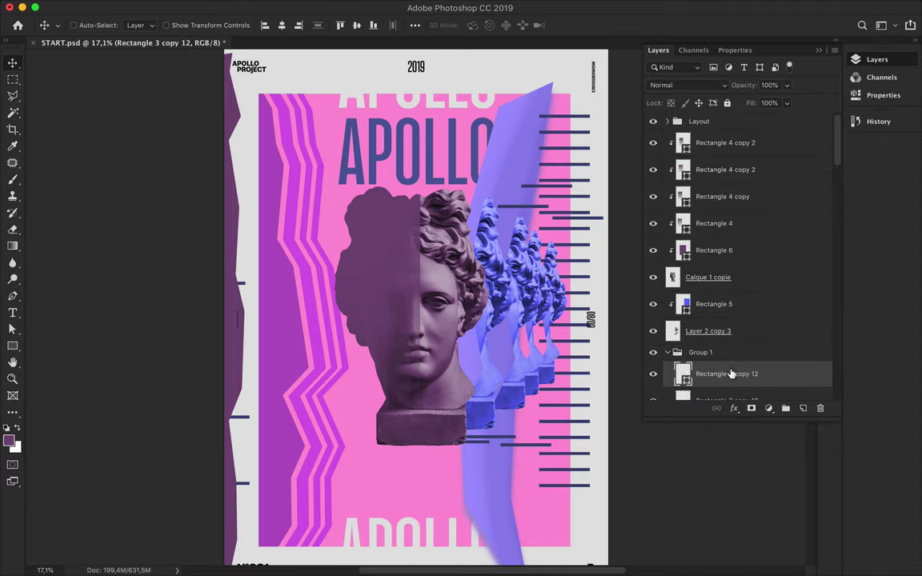
pyautogui.hotkey('ctrl', 't')
pyautogui.scroll(5, 529, 155)
pyautogui.moveTo(493, 160); pyautogui.dragTo(494, 136)
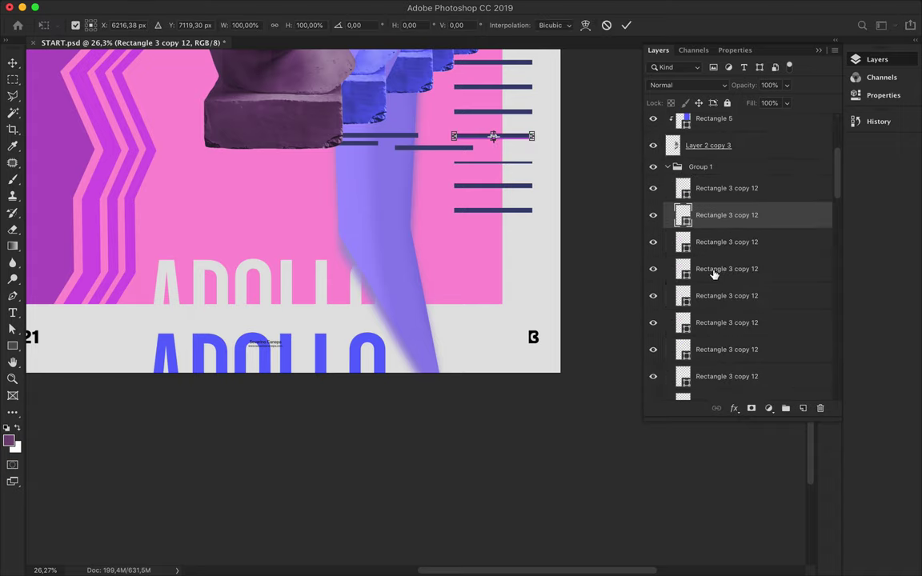
# Move a bar copy lower in the column and stretch it into a tall navy block
pyautogui.press('Return')
pyautogui.moveTo(516, 216)
pyautogui.mouseDown()
pyautogui.moveTo(494, 245)
pyautogui.moveTo(493, 328)
pyautogui.moveTo(495, 316)
pyautogui.mouseUp()
pyautogui.hotkey('ctrl', 't')
pyautogui.press('Return')
# Resize three more navy bars in the column, making one noticeably thinner
pyautogui.hotkey('ctrl', 't')
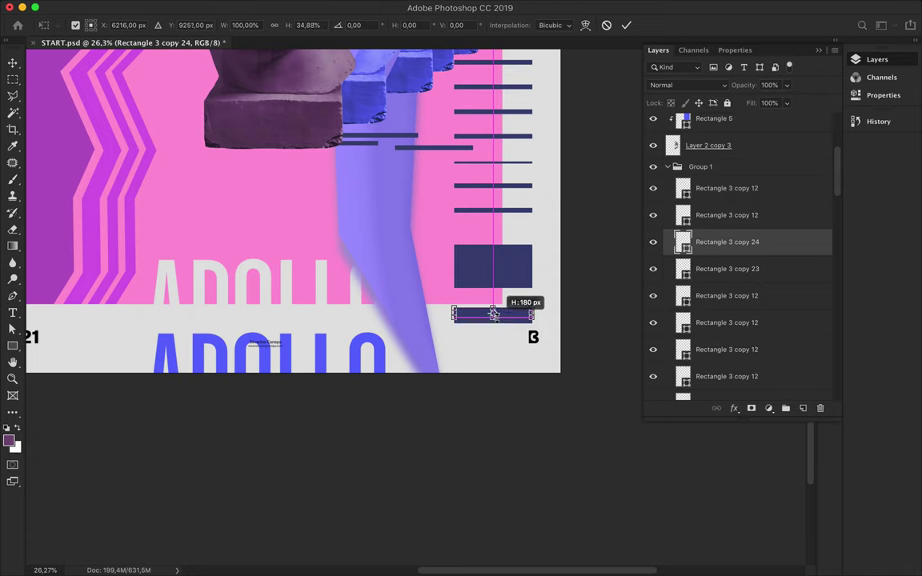
pyautogui.press('Return')
pyautogui.scroll(5, 523, 228)
pyautogui.click(522, 228)
pyautogui.hotkey('ctrl', 't')
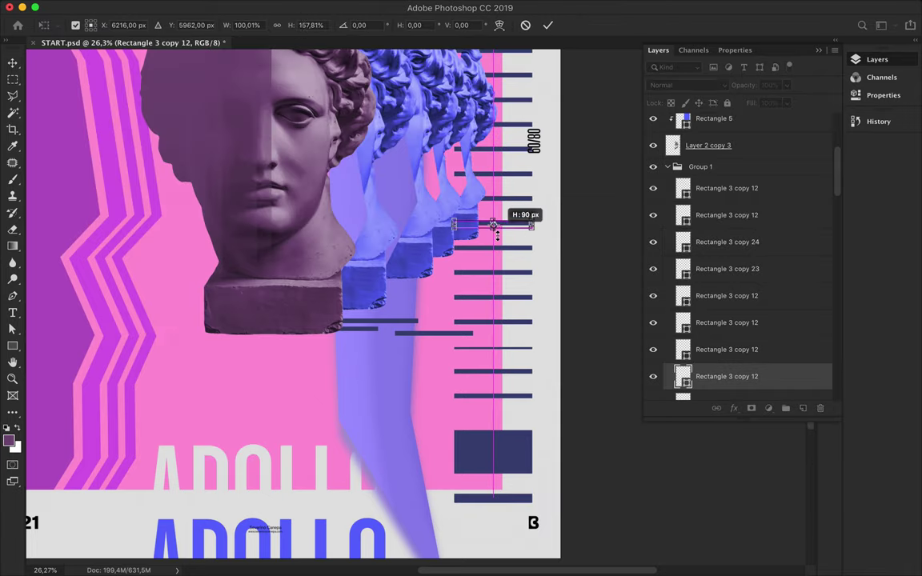
pyautogui.press('Return')
pyautogui.scroll(3, 516, 243)
pyautogui.hotkey('ctrl', 't')
pyautogui.moveTo(490, 277); pyautogui.dragTo(480, 293)
pyautogui.press('Return')
# Reshape bars higher in the column, stretching the one near the APOLLO title taller
pyautogui.keyDown('ctrl'); pyautogui.click(458, 213); pyautogui.keyUp('ctrl')
pyautogui.hotkey('ctrl', 't')
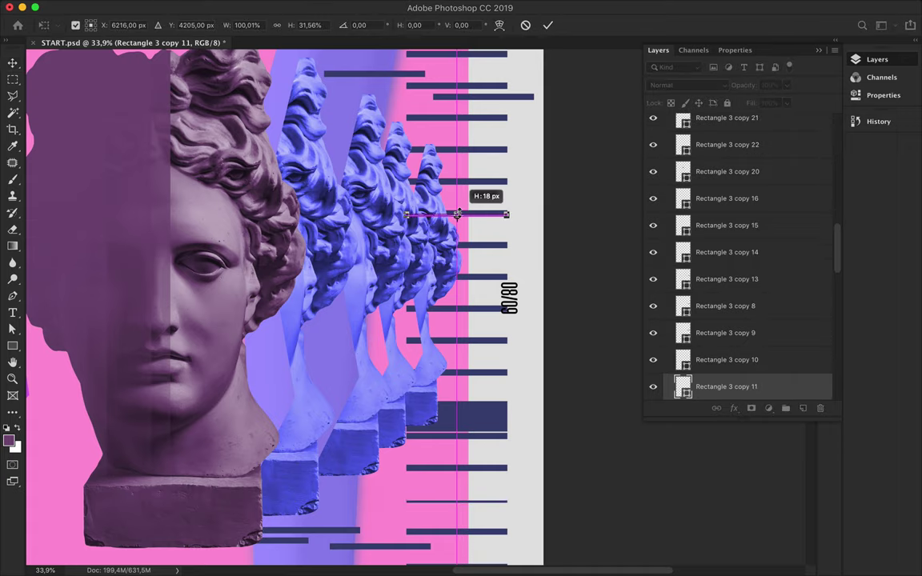
pyautogui.press('Return')
pyautogui.scroll(3, 458, 213)
pyautogui.keyDown('ctrl'); pyautogui.click(458, 144); pyautogui.keyUp('ctrl')
pyautogui.hotkey('ctrl', 't')
pyautogui.moveTo(457, 143); pyautogui.dragTo(457, 126)
pyautogui.scroll(3, 457, 128)
pyautogui.press('Return')
pyautogui.keyDown('ctrl'); pyautogui.click(457, 273); pyautogui.keyUp('ctrl')
pyautogui.hotkey('ctrl', 't')
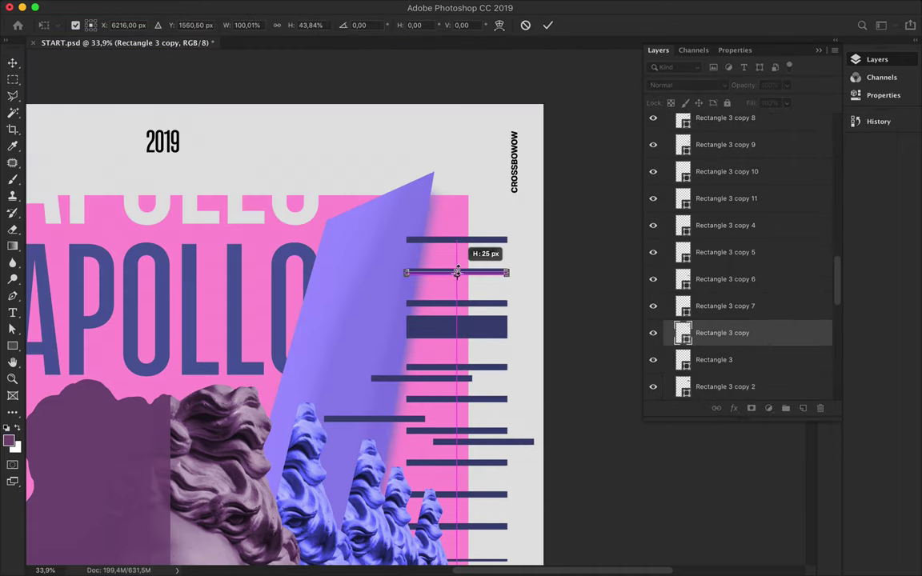
pyautogui.press('Return')
# Duplicate the top bar higher up and place the copy below Shape 1 in the layer stack
pyautogui.keyDown('ctrl'); pyautogui.click(447, 241); pyautogui.keyUp('ctrl')
pyautogui.moveTo(447, 240); pyautogui.dragTo(446, 186)
pyautogui.moveTo(720, 312); pyautogui.dragTo(687, 360)
pyautogui.scroll(-2, 519, 132)
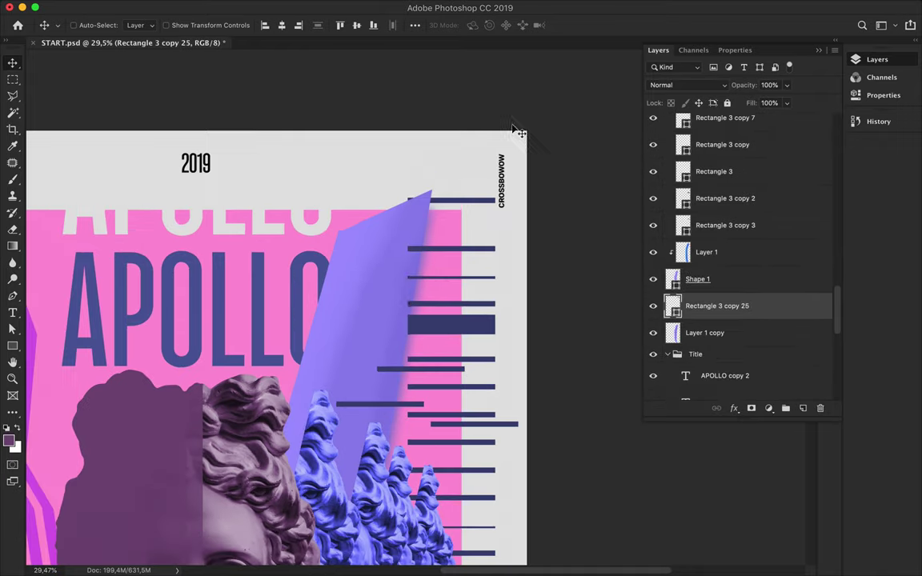
pyautogui.scroll(-1, 381, 386)
pyautogui.scroll(-4, 486, 260)
# Duplicate a right-column bar, then stretch another bar into a thicker navy block
pyautogui.keyDown('ctrl'); pyautogui.click(486, 259); pyautogui.keyUp('ctrl')
pyautogui.scroll(1, 518, 263)
pyautogui.moveTo(519, 260); pyautogui.dragTo(518, 266)
pyautogui.click(464, 193)
pyautogui.hotkey('ctrl', 't')
pyautogui.press('Return')
pyautogui.keyDown('ctrl'); pyautogui.click(473, 291); pyautogui.keyUp('ctrl')
pyautogui.hotkey('ctrl', 't')
pyautogui.moveTo(469, 286); pyautogui.dragTo(470, 282)
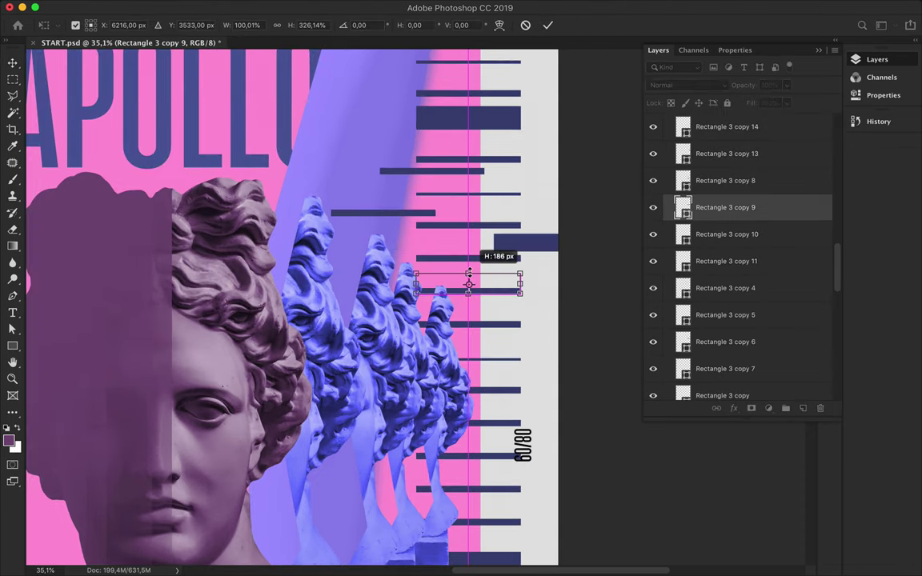
pyautogui.press('Return')
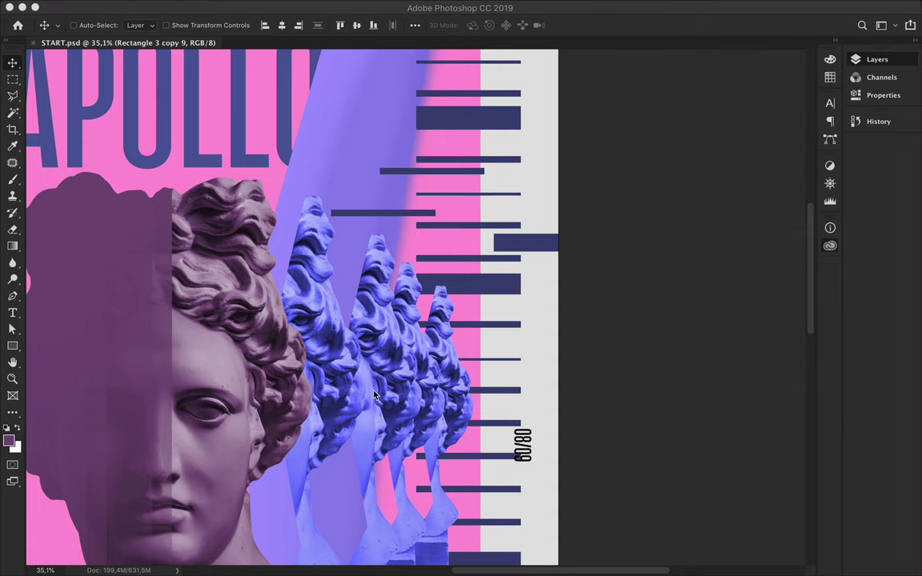
# Dismiss the libraries overlay and select the bottom Background layer
pyautogui.scroll(-3, 342, 341)
pyautogui.scroll(-1, 401, 372)
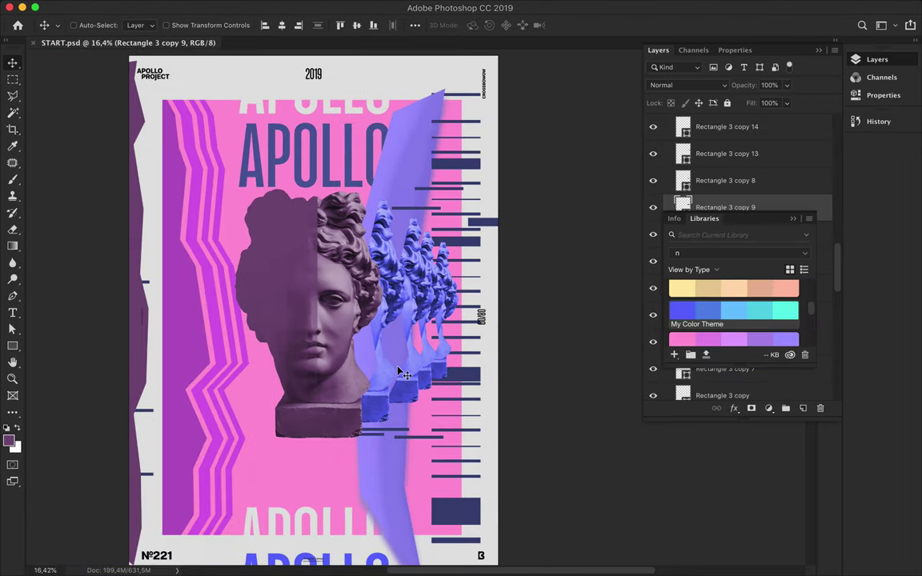
pyautogui.scroll(1, 400, 372)
pyautogui.scroll(1, 400, 373)
pyautogui.scroll(-2, 376, 288)
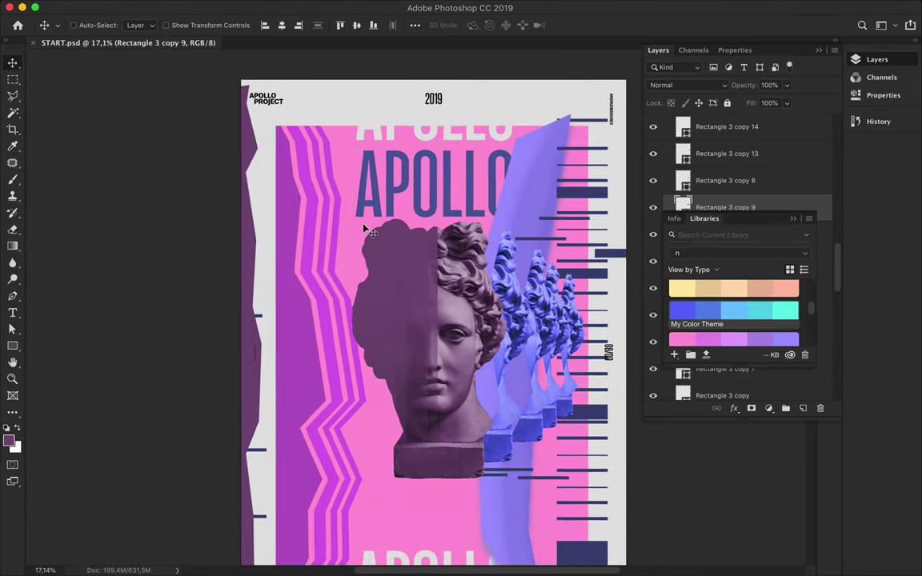
pyautogui.click(872, 60)
pyautogui.click(872, 60)
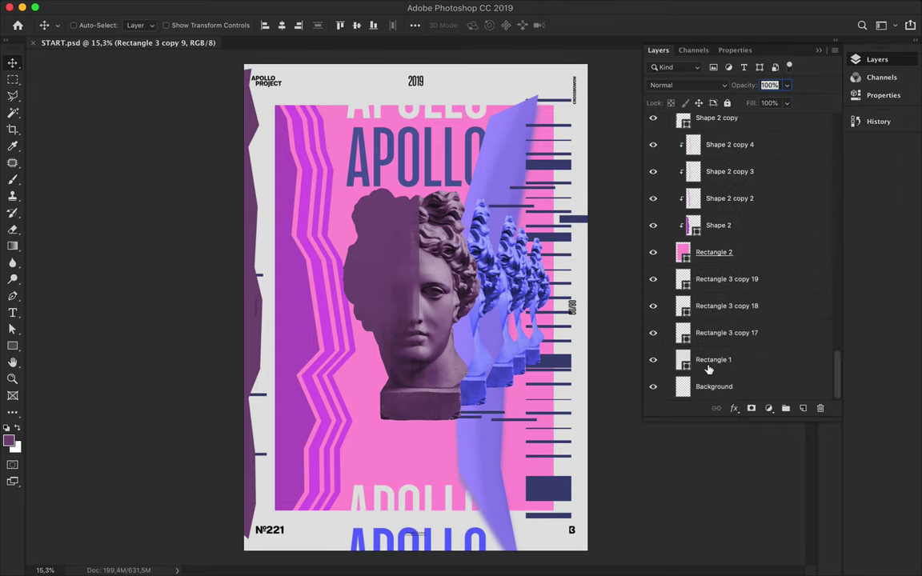
pyautogui.click(721, 387)
# Draw a large navy circle with the Ellipse tool and move it to the top-left corner
pyautogui.press('u')
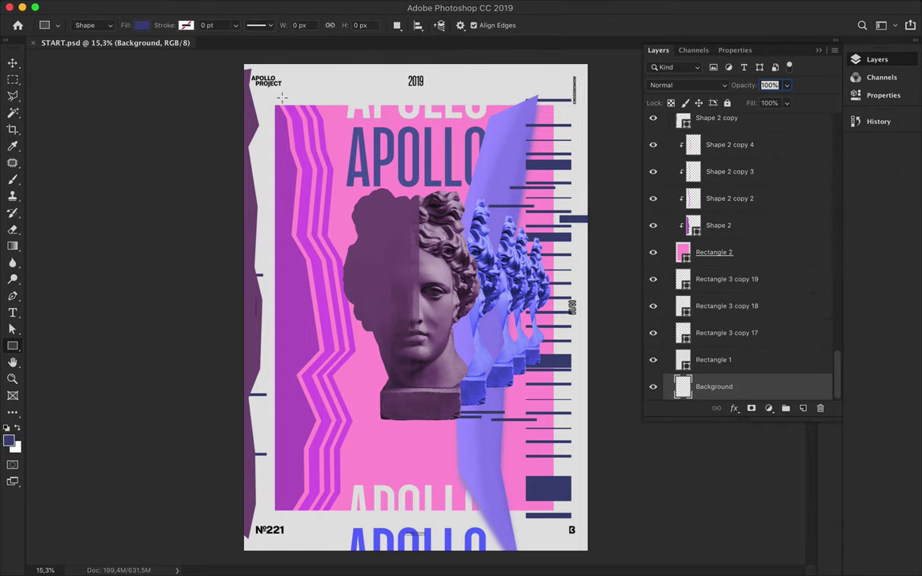
pyautogui.moveTo(281, 97); pyautogui.dragTo(185, 191)
pyautogui.hotkey('shift', 'u')
pyautogui.moveTo(264, 84); pyautogui.dragTo(353, 171)
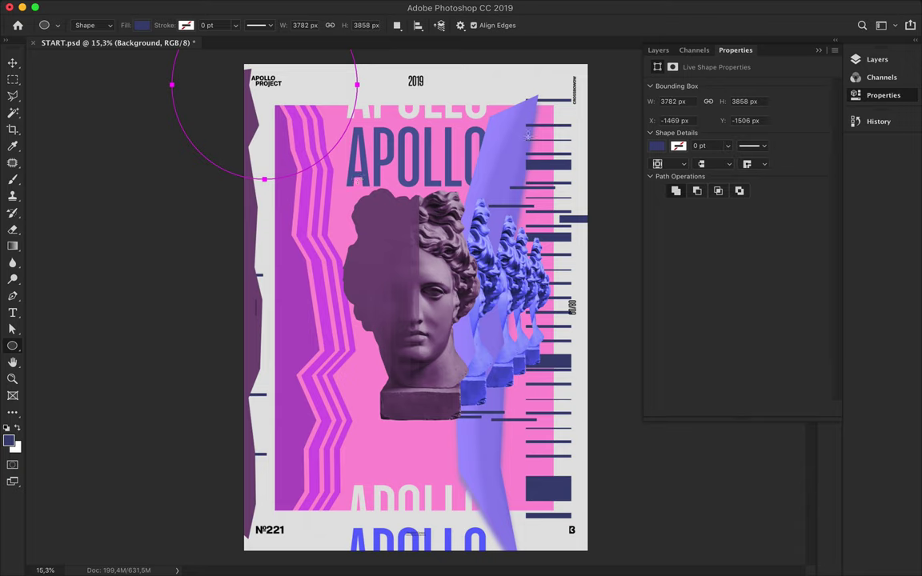
pyautogui.press('v')
pyautogui.click(658, 50)
pyautogui.moveTo(324, 96); pyautogui.dragTo(349, 92)
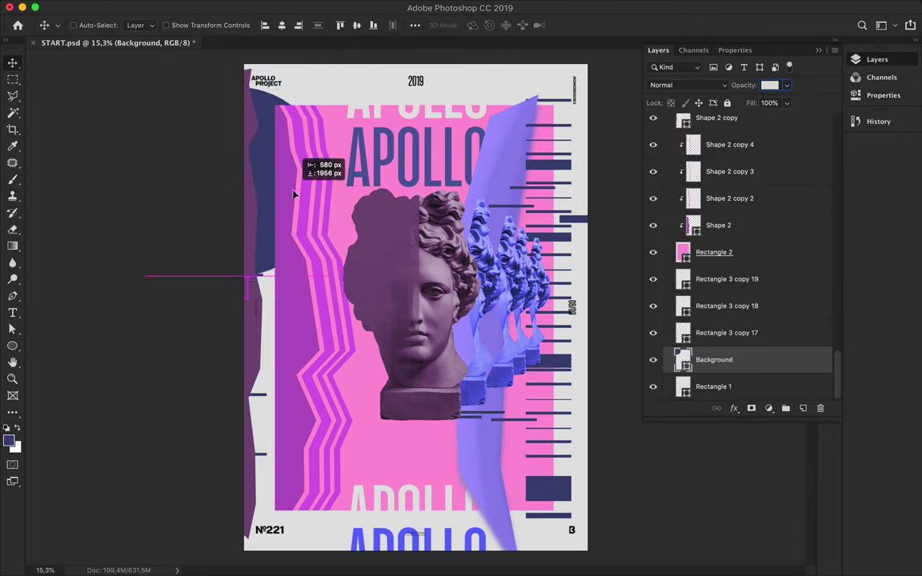
pyautogui.hotkey('ctrl', 'a')
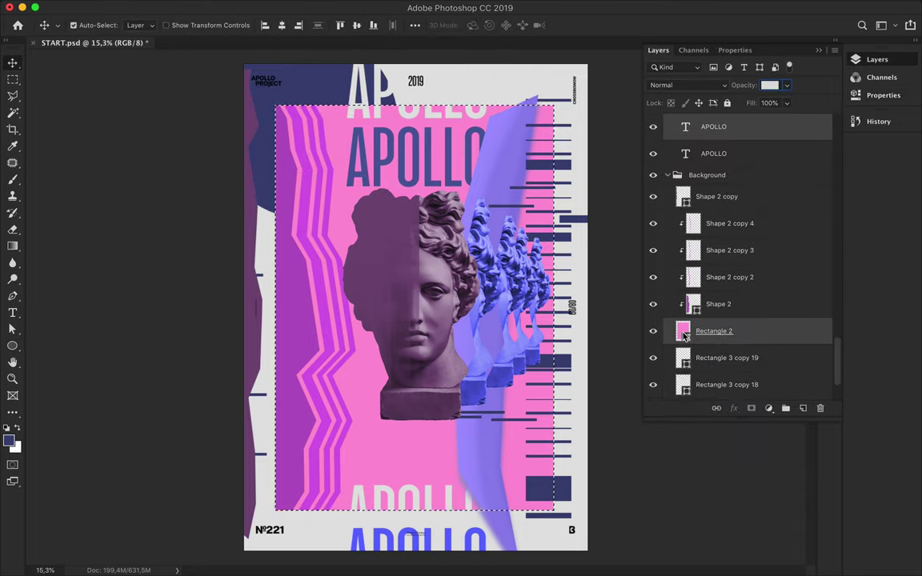
# Rasterize the APOLLO title text layer and clear the whole-canvas selection
pyautogui.press('BackSpace')
pyautogui.press('Return')
pyautogui.rightClick(753, 127)
pyautogui.click(778, 323)
pyautogui.press('BackSpace')
pyautogui.press('m')
pyautogui.hotkey('ctrl', 't')
pyautogui.press('Escape')
pyautogui.hotkey('ctrl', 'd')
# Shift a slice of the top APOLLO title down for a glitched offset
pyautogui.moveTo(381, 117); pyautogui.dragTo(377, 130)
pyautogui.press('m')
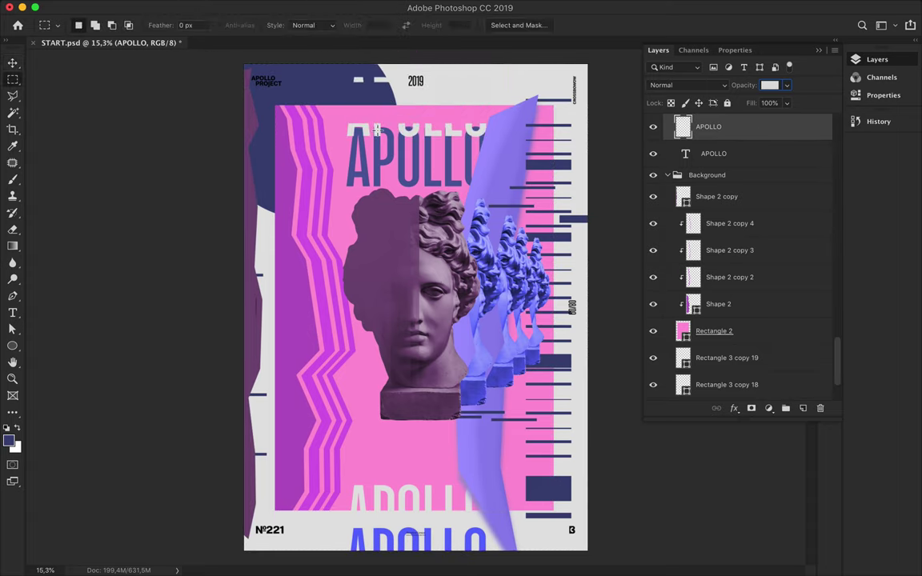
pyautogui.press('v')
pyautogui.moveTo(419, 93); pyautogui.dragTo(450, 117)
# Select the poster background rectangle, then the Shape 2 copy 2 stripe layer
pyautogui.scroll(5, 360, 112)
pyautogui.scroll(-1, 361, 112)
pyautogui.scroll(-3, 480, 200)
pyautogui.scroll(-1, 518, 232)
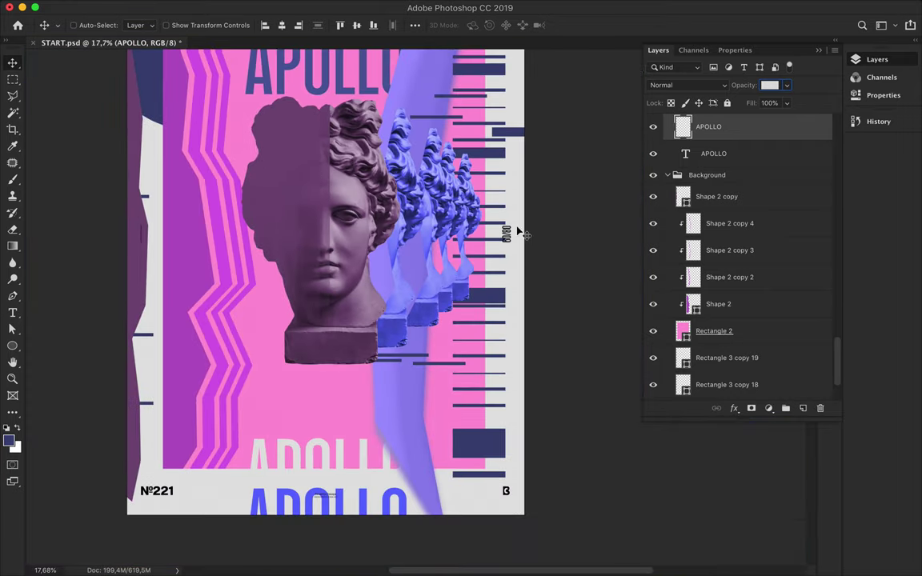
pyautogui.click(519, 232)
pyautogui.scroll(-1, 519, 232)
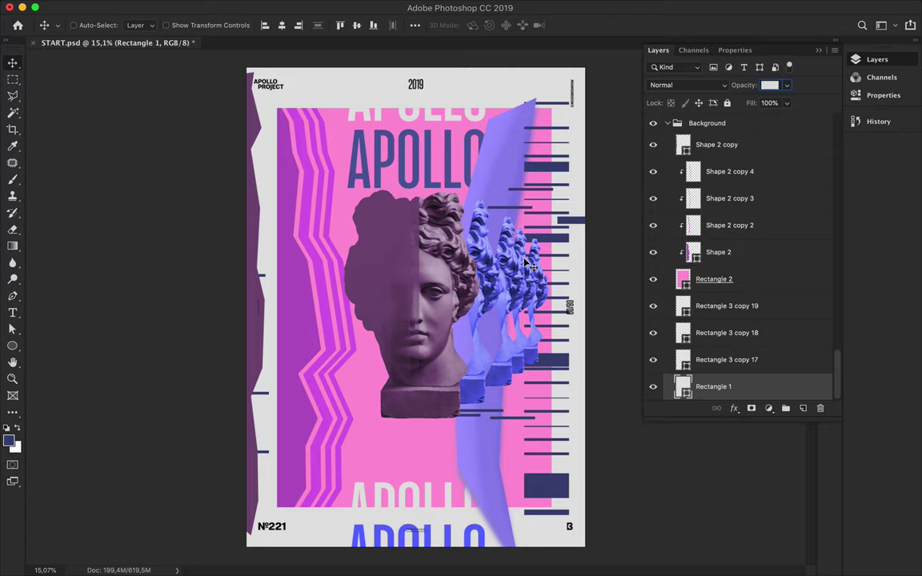
pyautogui.keyDown('ctrl'); pyautogui.click(269, 383); pyautogui.keyUp('ctrl')
# Delete the Shape 2 copy 4 and Shape 2 copy 3 stripe layers
pyautogui.keyDown('ctrl'); pyautogui.click(273, 404); pyautogui.keyUp('ctrl')
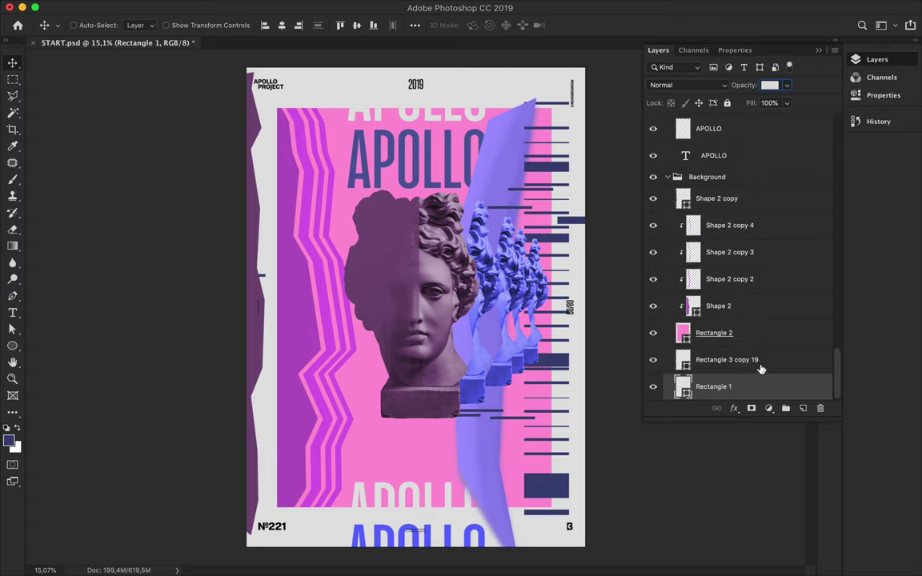
pyautogui.keyDown('ctrl'); pyautogui.click(325, 292); pyautogui.keyUp('ctrl')
pyautogui.keyDown('ctrl'); pyautogui.click(338, 301); pyautogui.keyUp('ctrl')
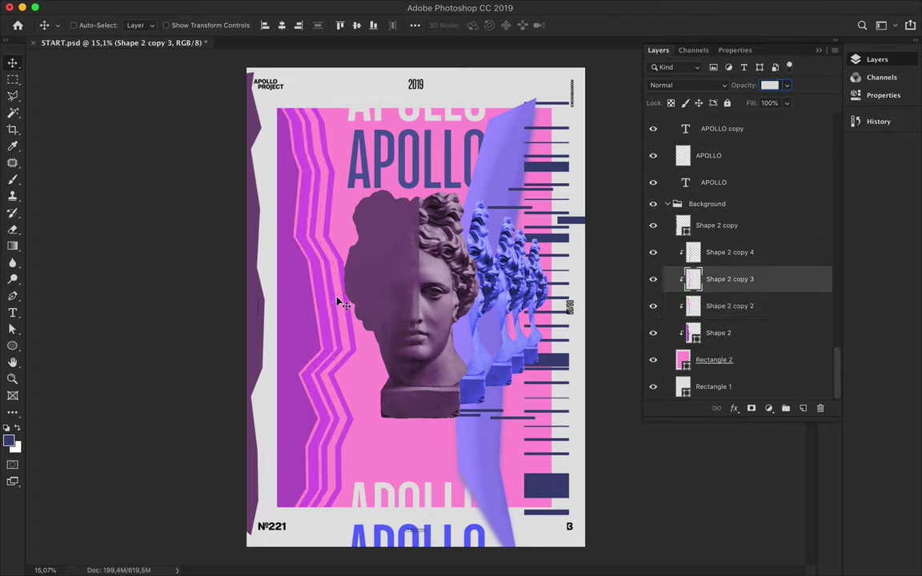
pyautogui.keyDown('ctrl'); pyautogui.click(356, 346); pyautogui.keyUp('ctrl')
pyautogui.scroll(1, 430, 314)
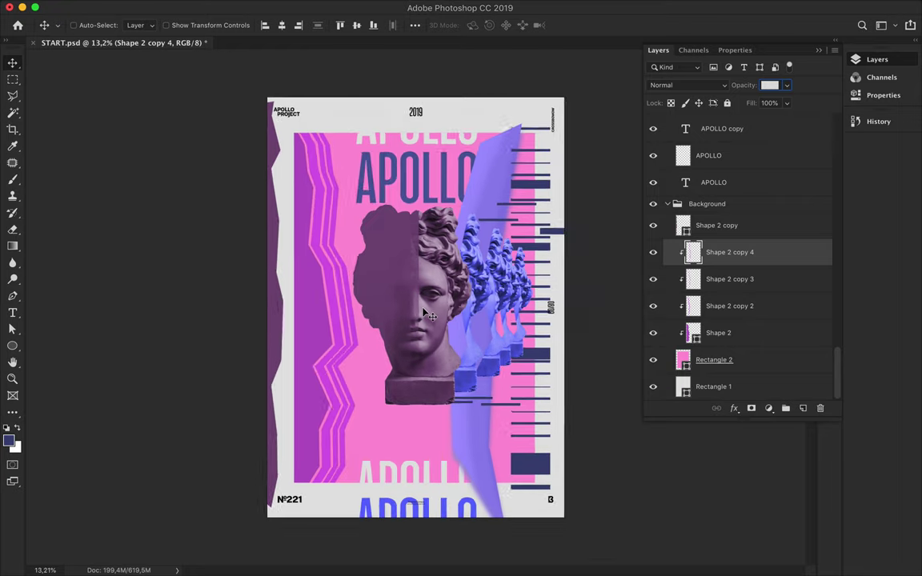
pyautogui.scroll(-5, 425, 313)
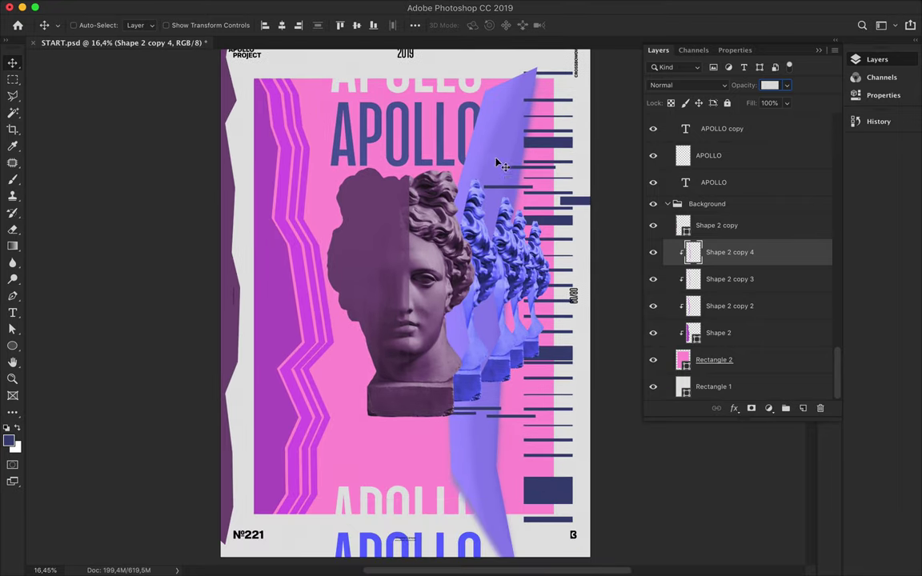
pyautogui.scroll(-1, 443, 276)
pyautogui.press('Delete')
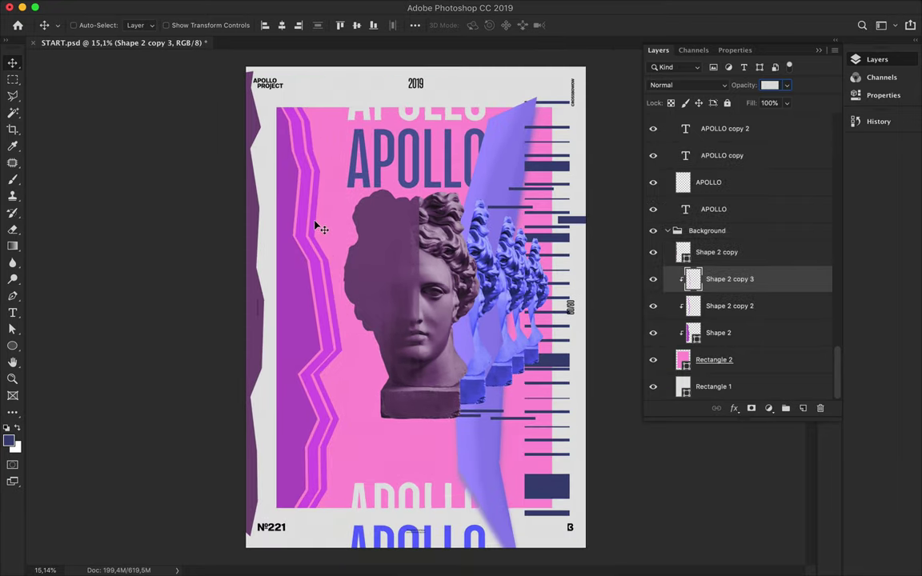
pyautogui.press('Delete')
# Duplicate the remaining stripe and give the copy a 76.6-pixel Gaussian Blur
pyautogui.hotkey('ctrl', 'j')
pyautogui.click(428, 7)
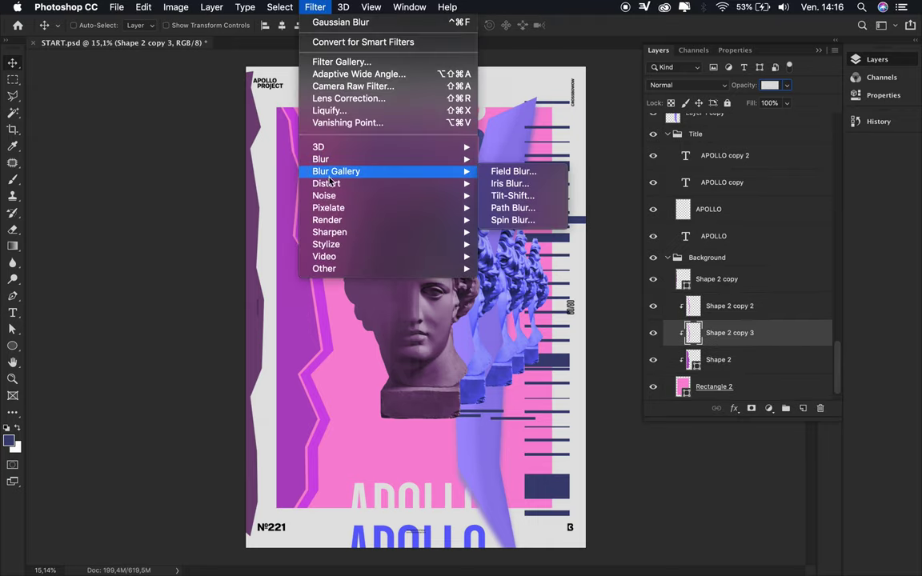
pyautogui.click(528, 205)
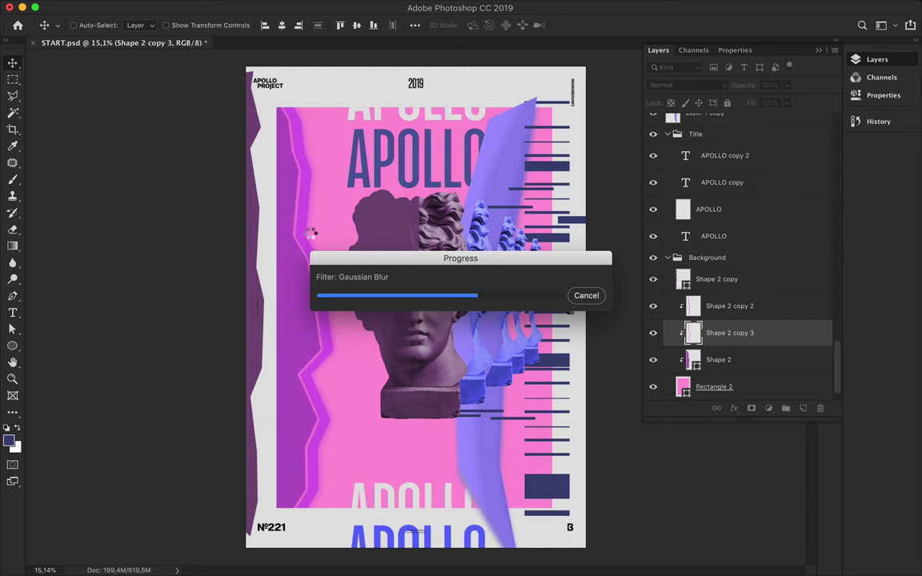
pyautogui.moveTo(282, 209); pyautogui.dragTo(366, 134)
# Apply a Mosaic pixelate smart filter to the navy bar copy and move it right
pyautogui.click(430, 6)
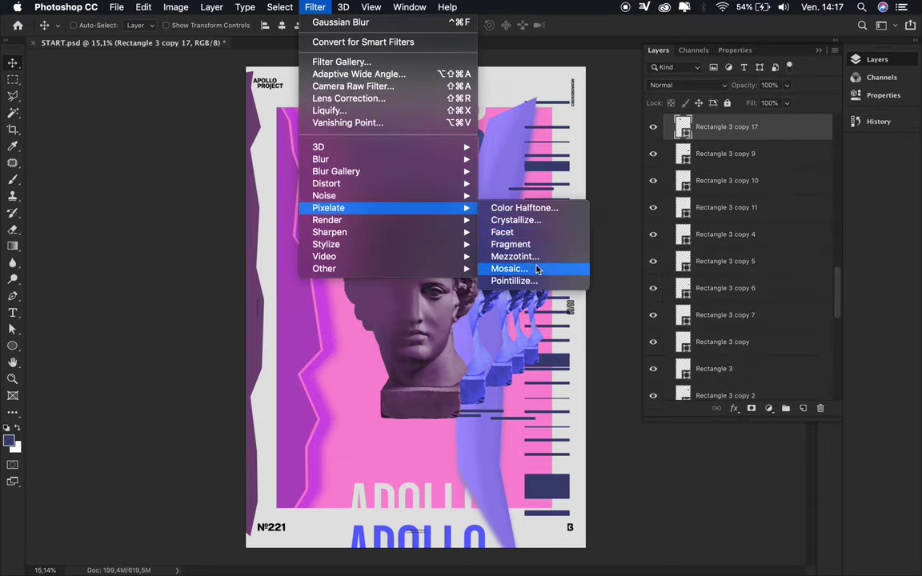
pyautogui.click(482, 243)
pyautogui.click(536, 199)
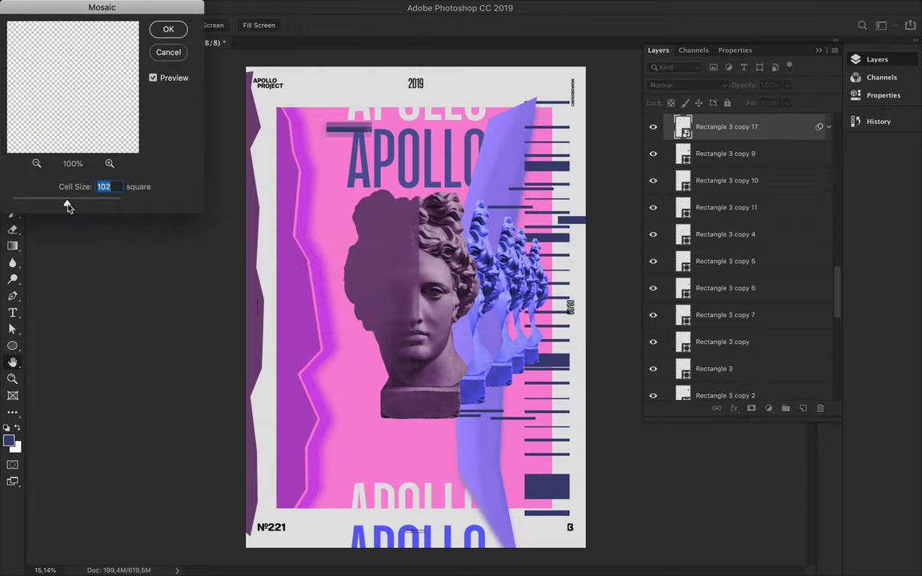
pyautogui.press('Return')
pyautogui.moveTo(344, 129)
pyautogui.mouseDown()
pyautogui.moveTo(560, 145)
pyautogui.moveTo(581, 176)
pyautogui.mouseUp()
# Shift the lighter mosaic block down, fit the poster in view and save
pyautogui.scroll(3, 580, 176)
pyautogui.scroll(2, 573, 173)
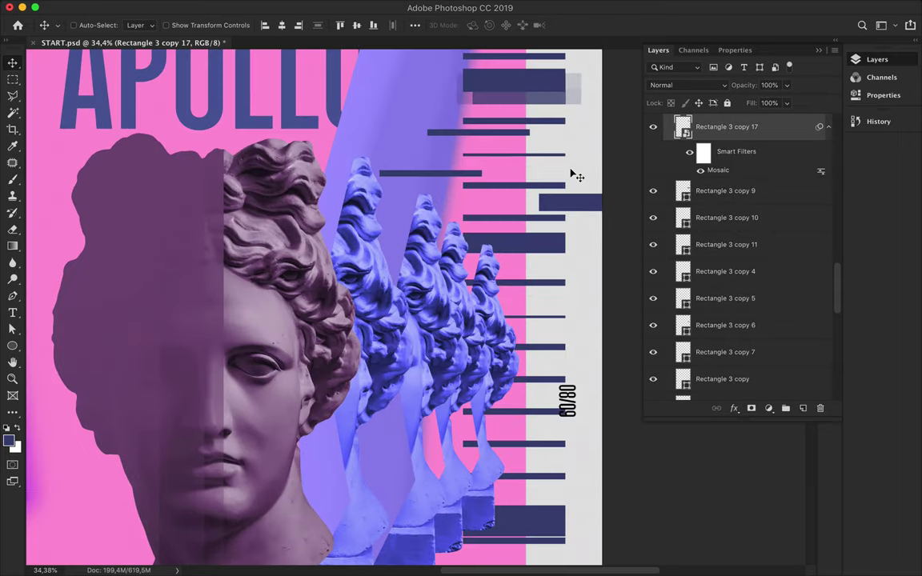
pyautogui.scroll(1, 539, 124)
pyautogui.scroll(5, 549, 121)
pyautogui.scroll(5, 491, 301)
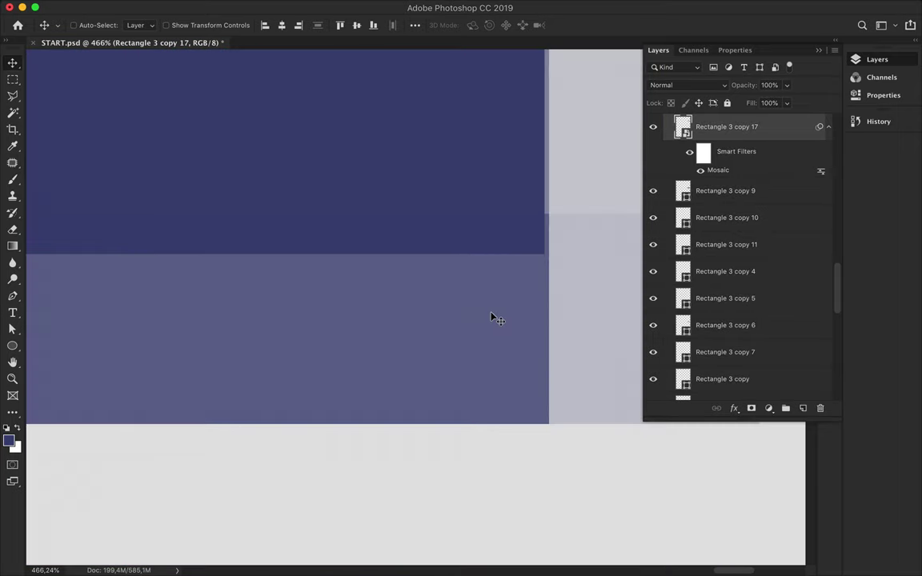
pyautogui.moveTo(492, 317); pyautogui.dragTo(485, 358)
pyautogui.hotkey('ctrl', '0')
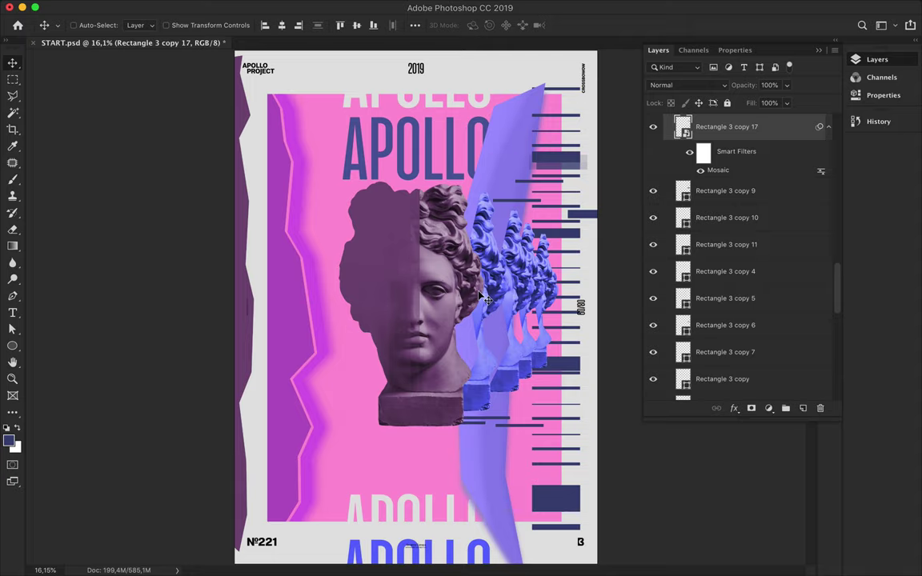
pyautogui.hotkey('ctrl', 's')
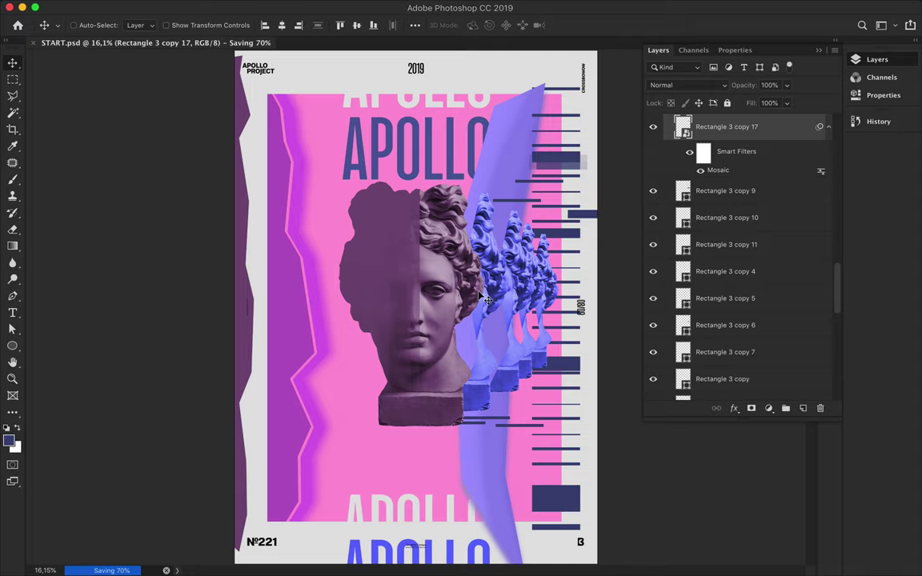
# Copy the mosaic block down and place translucent mosaic blocks beside the large navy block
pyautogui.keyDown('alt'); pyautogui.moveTo(573, 175); pyautogui.dragTo(560, 494); pyautogui.keyUp('alt')
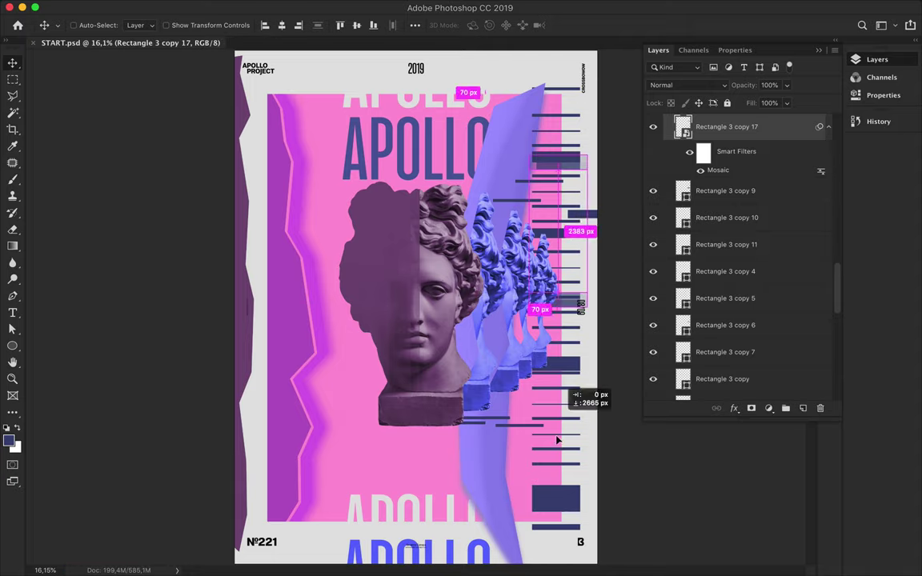
pyautogui.scroll(5, 560, 493)
pyautogui.scroll(2, 564, 496)
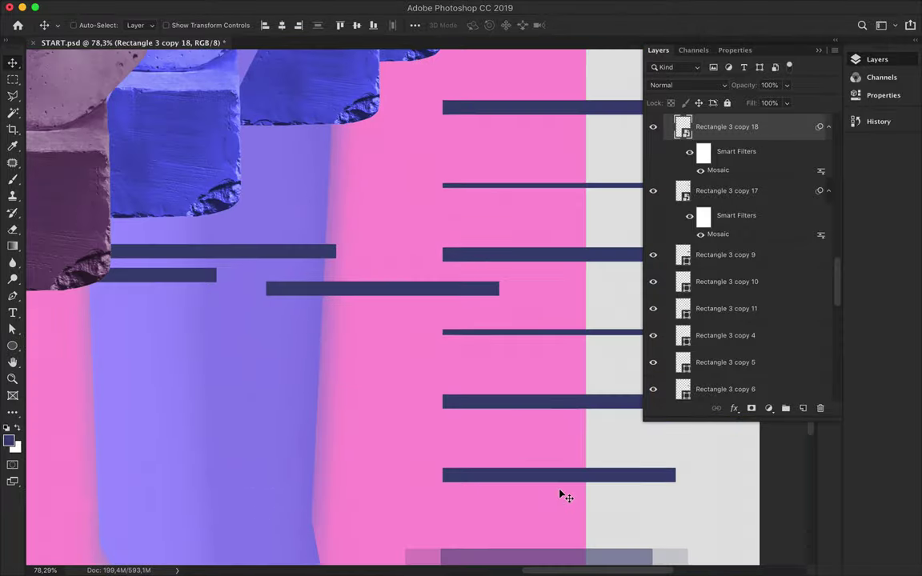
pyautogui.scroll(3, 562, 494)
pyautogui.moveTo(515, 429); pyautogui.dragTo(517, 475)
pyautogui.scroll(-3, 520, 473)
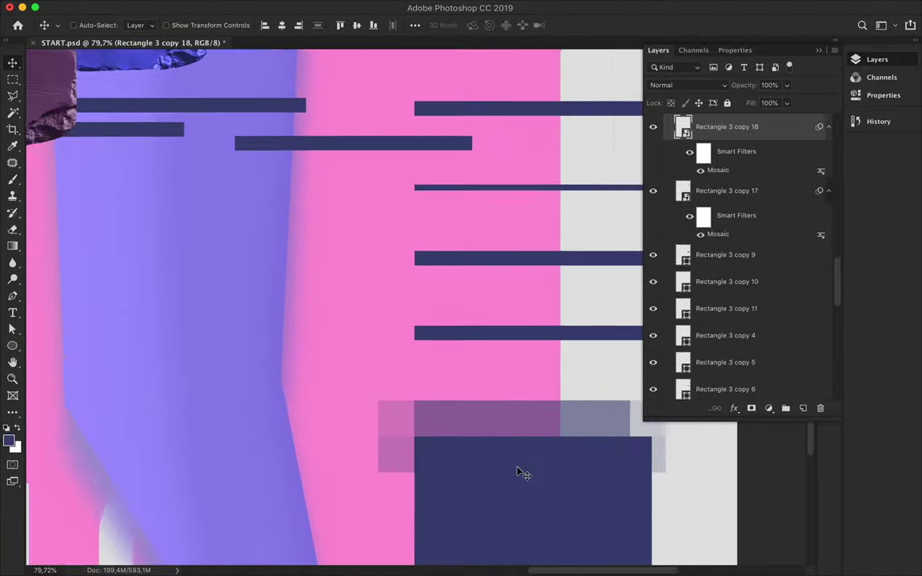
pyautogui.scroll(-3, 519, 473)
pyautogui.moveTo(458, 373); pyautogui.dragTo(474, 442)
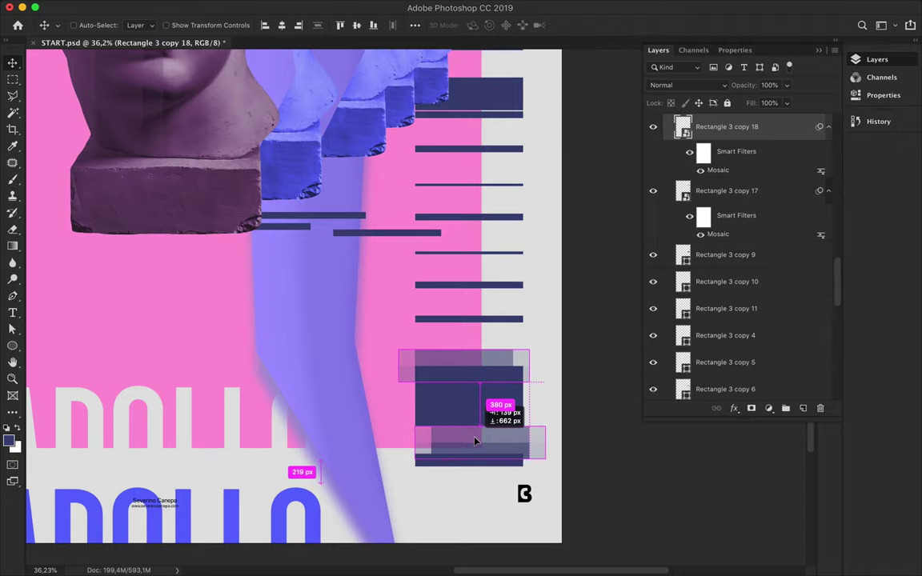
# Add another mosaic copy below the navy block and nudge it into alignment
pyautogui.moveTo(475, 441); pyautogui.dragTo(476, 430)
pyautogui.scroll(4, 477, 436)
pyautogui.scroll(3, 478, 437)
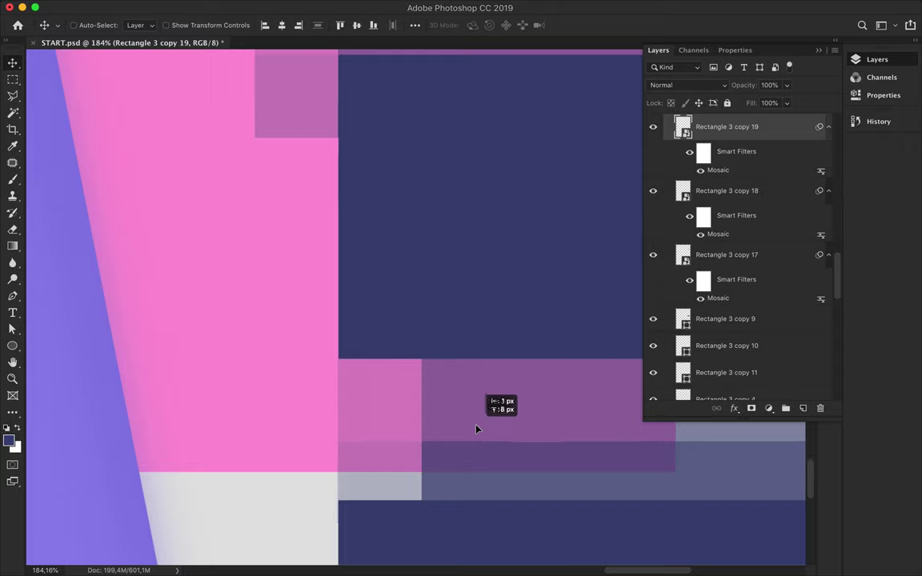
pyautogui.scroll(-1, 477, 428)
pyautogui.scroll(-2, 480, 432)
pyautogui.moveTo(498, 448); pyautogui.dragTo(495, 468)
pyautogui.hotkey('ctrl', '0')
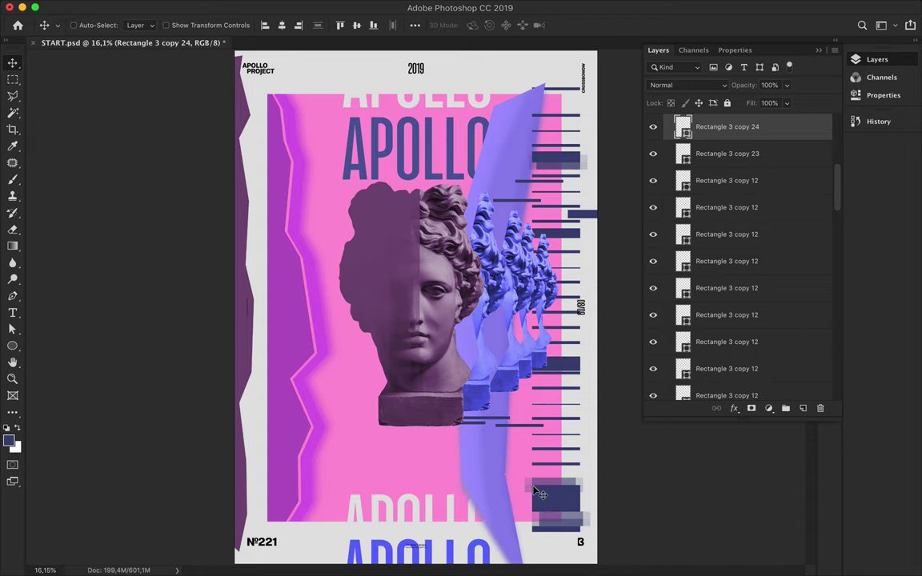
# Duplicate the bust, pixelate the copy with Mosaic, offset it, and lower its fill to 33%
pyautogui.scroll(2, 541, 494)
pyautogui.click(353, 334)
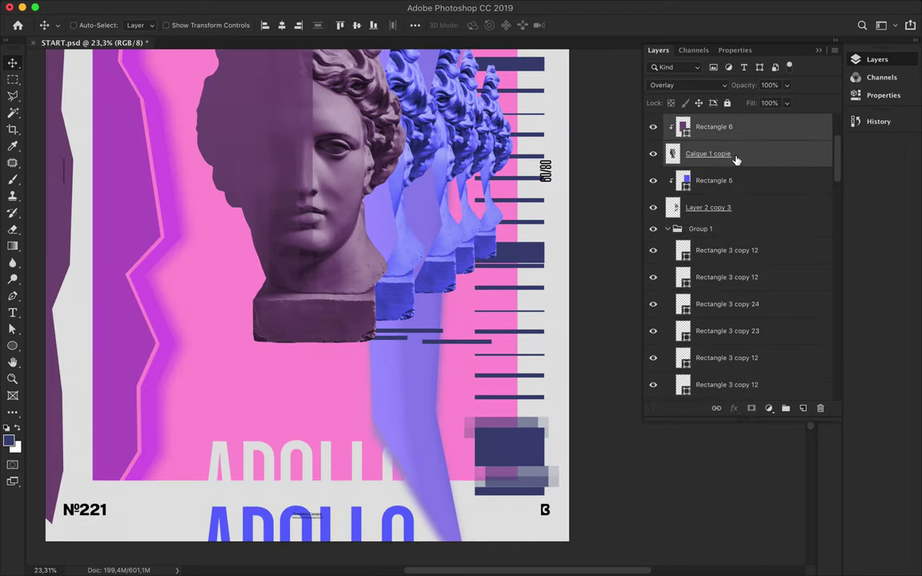
pyautogui.click(736, 160)
pyautogui.moveTo(736, 160); pyautogui.dragTo(737, 186)
pyautogui.click(315, 7)
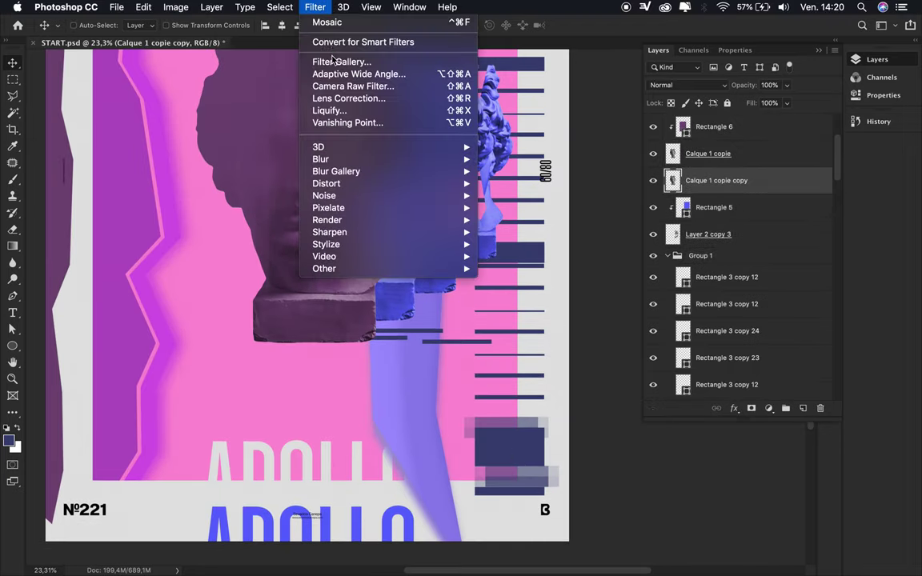
pyautogui.click(333, 48)
pyautogui.moveTo(180, 307)
pyautogui.mouseDown()
pyautogui.moveTo(241, 353)
pyautogui.moveTo(213, 314)
pyautogui.mouseUp()
pyautogui.click(787, 103)
pyautogui.moveTo(789, 118); pyautogui.dragTo(746, 125)
# Merge the statue row layers, duplicate them, apply Mosaic and place the copy beneath the original
pyautogui.click(720, 208)
pyautogui.keyDown('shift'); pyautogui.click(774, 234); pyautogui.keyUp('shift')
pyautogui.hotkey('ctrl', 'e')
pyautogui.hotkey('ctrl', 'j')
pyautogui.moveTo(345, 7)
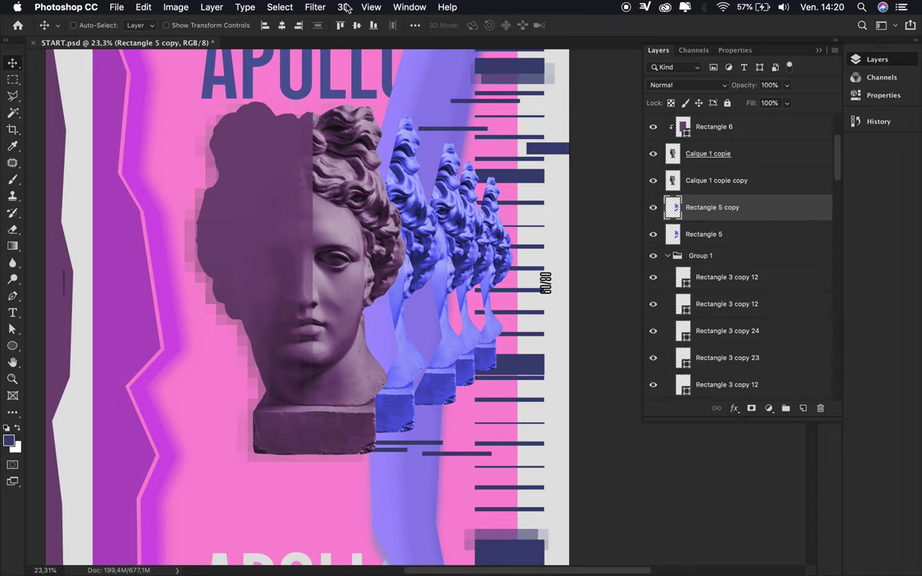
pyautogui.click(315, 6)
pyautogui.click(344, 25)
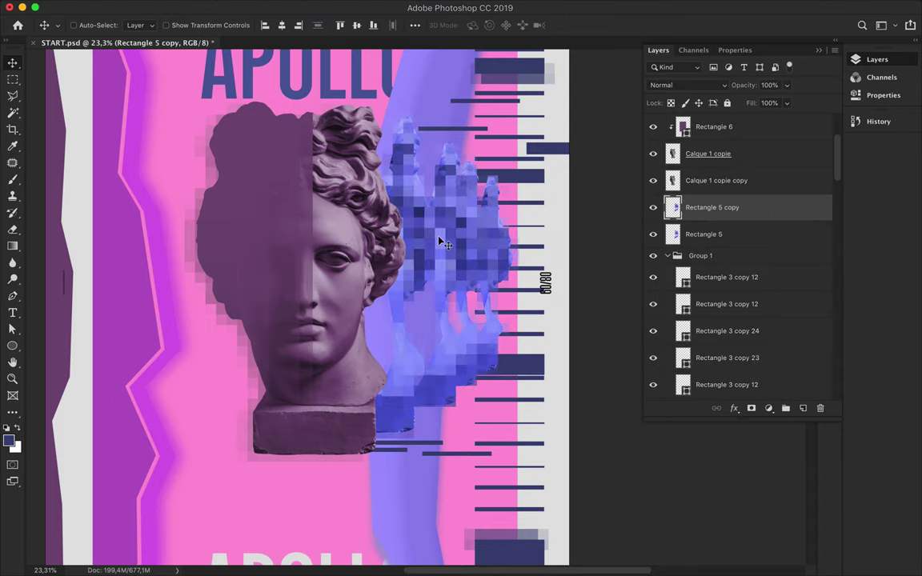
pyautogui.moveTo(387, 236); pyautogui.dragTo(431, 241)
pyautogui.hotkey('ctrl', '[')
# Move the pixelated statue copy left beside the bust and fade it to 51% fill
pyautogui.moveTo(359, 310); pyautogui.dragTo(456, 316)
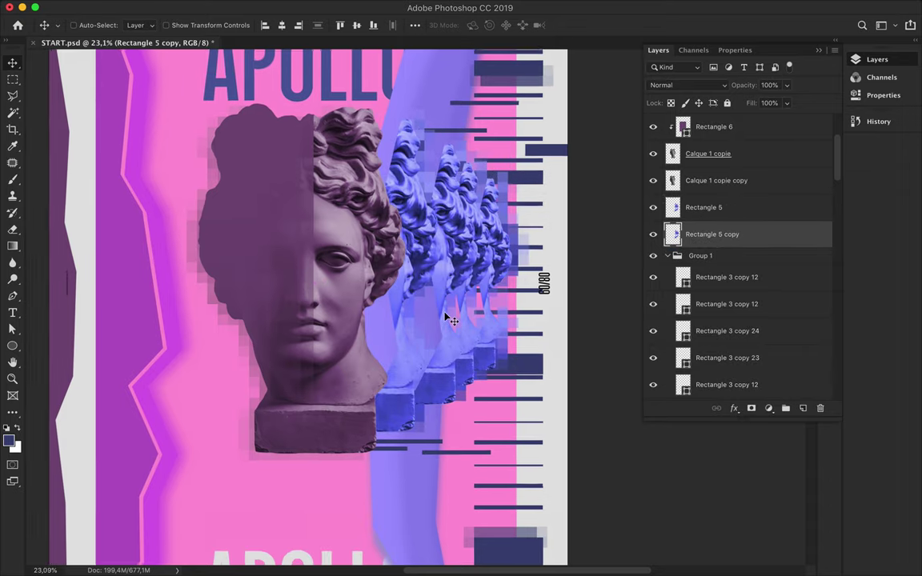
pyautogui.moveTo(304, 302); pyautogui.dragTo(134, 281)
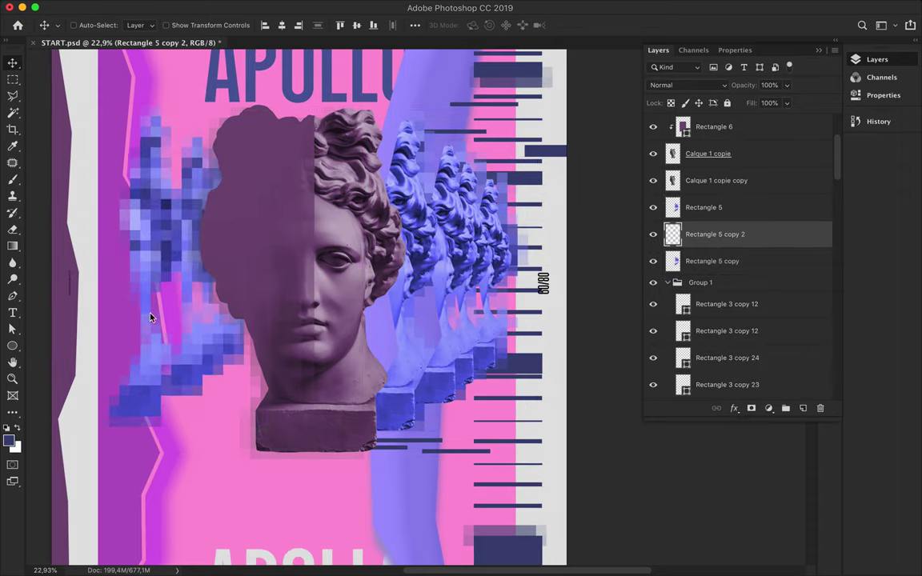
pyautogui.scroll(-1, 135, 282)
pyautogui.moveTo(172, 232)
pyautogui.mouseDown()
pyautogui.moveTo(188, 257)
pyautogui.moveTo(167, 258)
pyautogui.mouseUp()
pyautogui.scroll(-1, 166, 258)
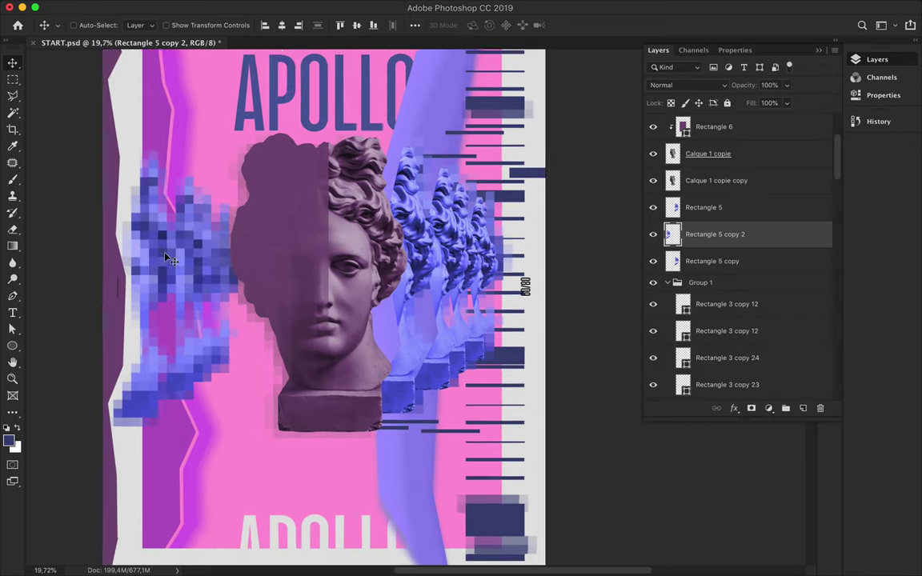
pyautogui.moveTo(772, 120); pyautogui.dragTo(759, 120)
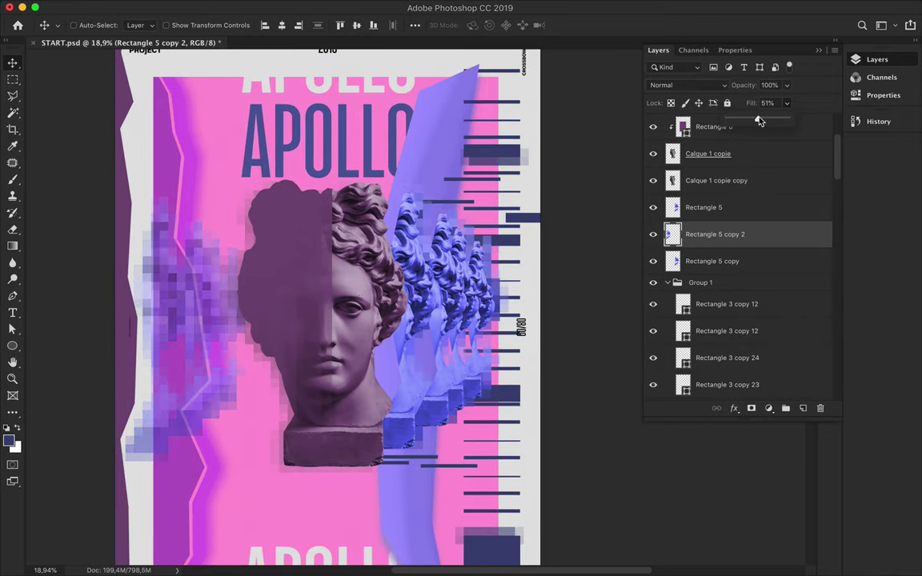
pyautogui.click(375, 175)
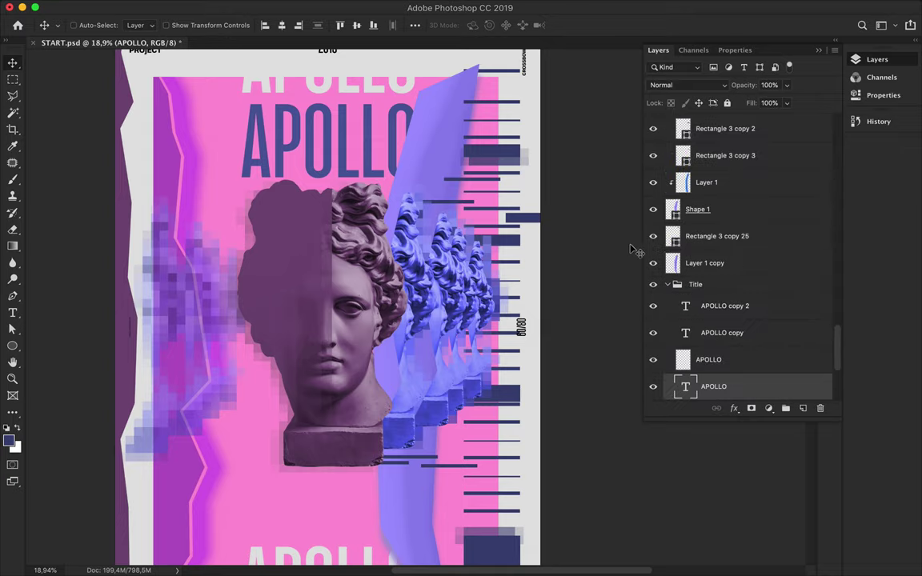
# Copy the APOLLO title area to its own layer, nudge it offset, and blur it with the last filter
pyautogui.press('m')
pyautogui.moveTo(463, 202); pyautogui.dragTo(463, 202)
pyautogui.hotkey('ctrl', 'j')
pyautogui.press('v')
pyautogui.moveTo(352, 156); pyautogui.dragTo(341, 163)
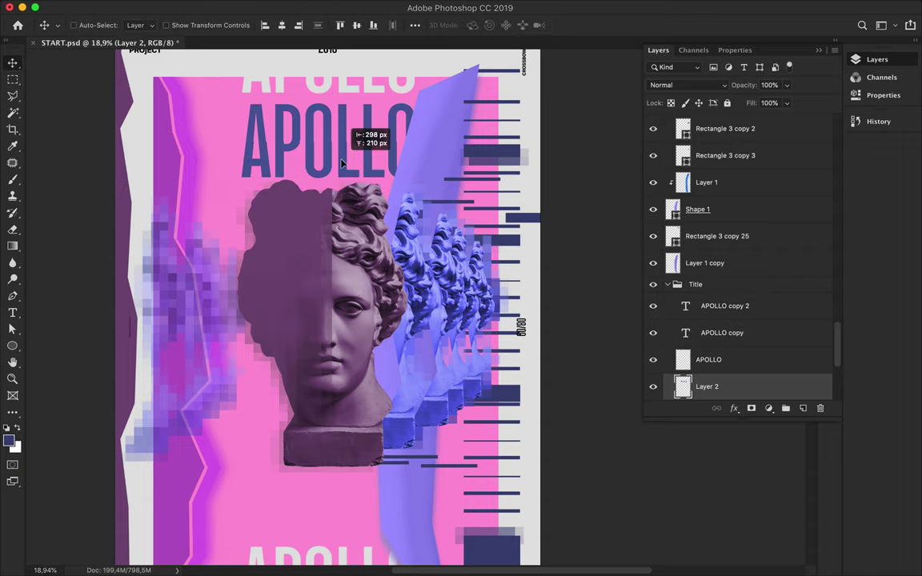
pyautogui.click(315, 8)
pyautogui.click(304, 24)
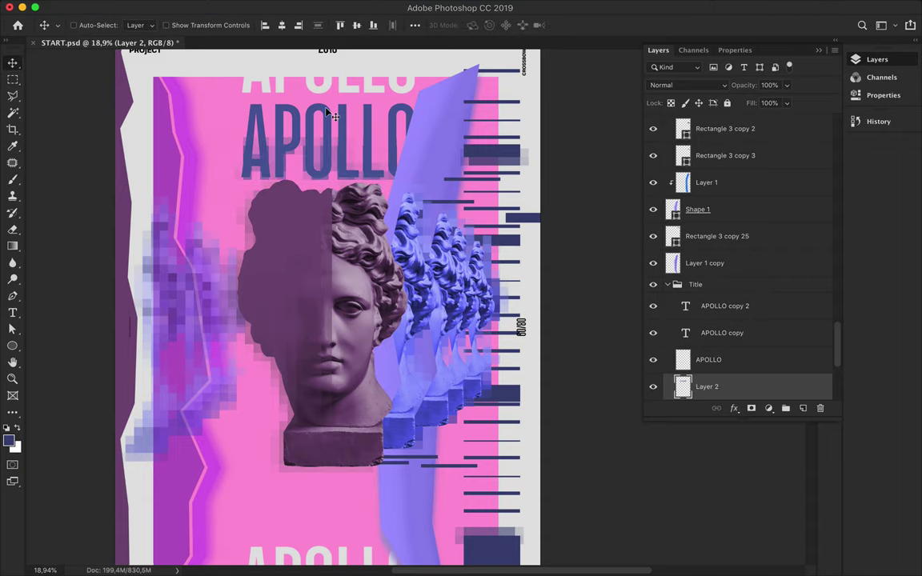
# Move the pixelated mosaic cloud right behind the head and raise its fill to 100%
pyautogui.scroll(-1, 328, 168)
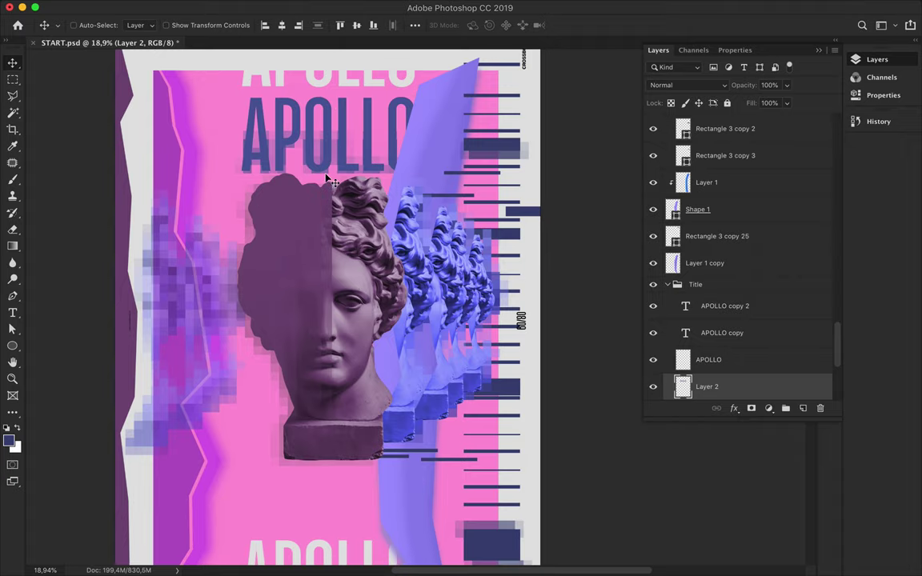
pyautogui.scroll(-5, 328, 181)
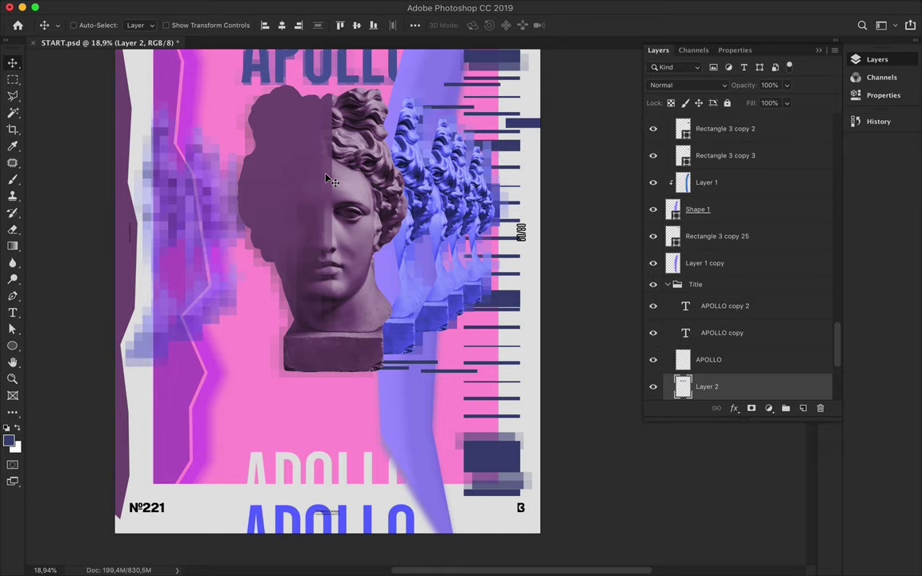
pyautogui.scroll(6, 328, 181)
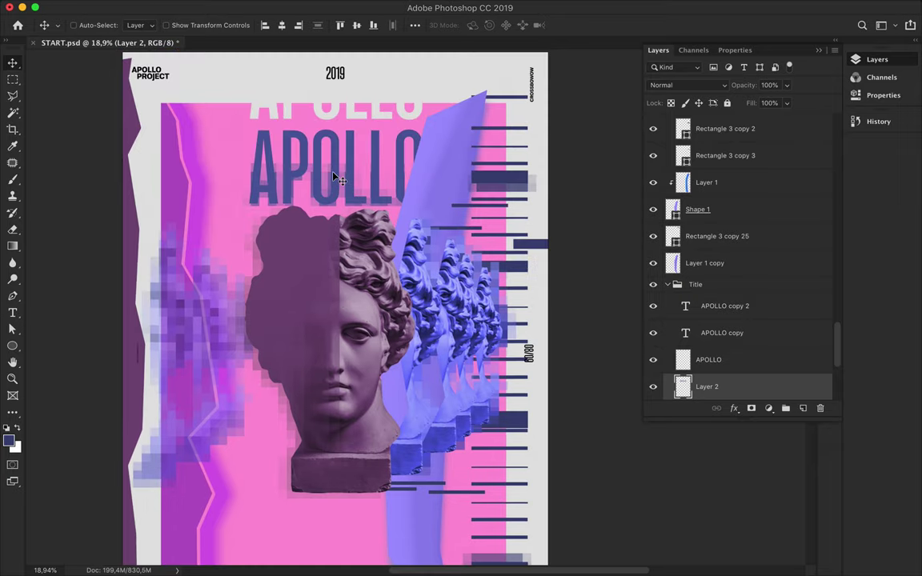
pyautogui.scroll(-1, 262, 164)
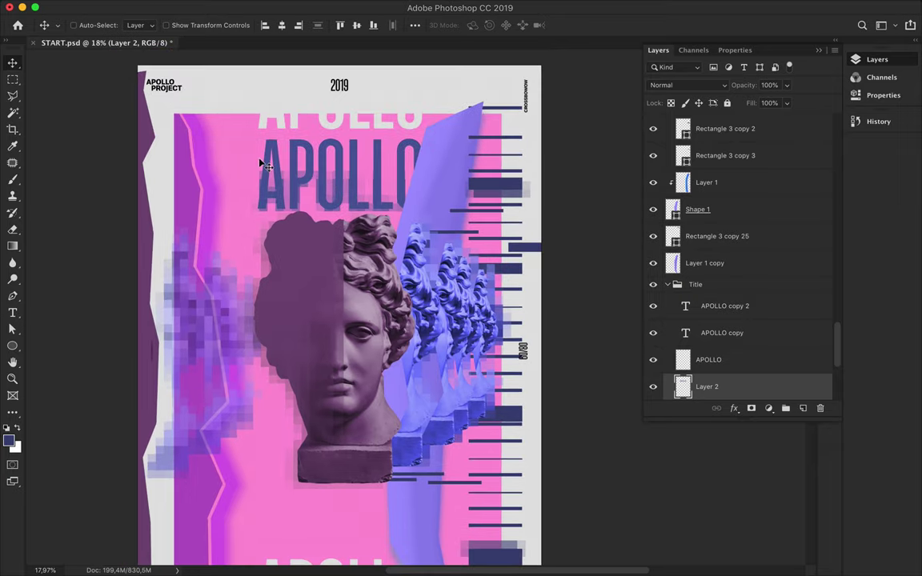
pyautogui.moveTo(206, 305); pyautogui.dragTo(270, 308)
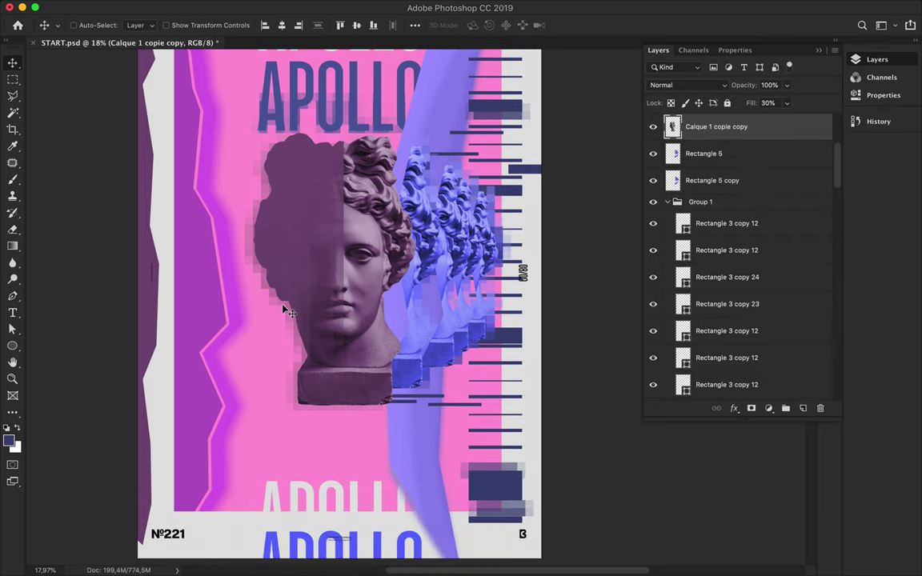
pyautogui.click(787, 102)
pyautogui.moveTo(782, 118); pyautogui.dragTo(828, 118)
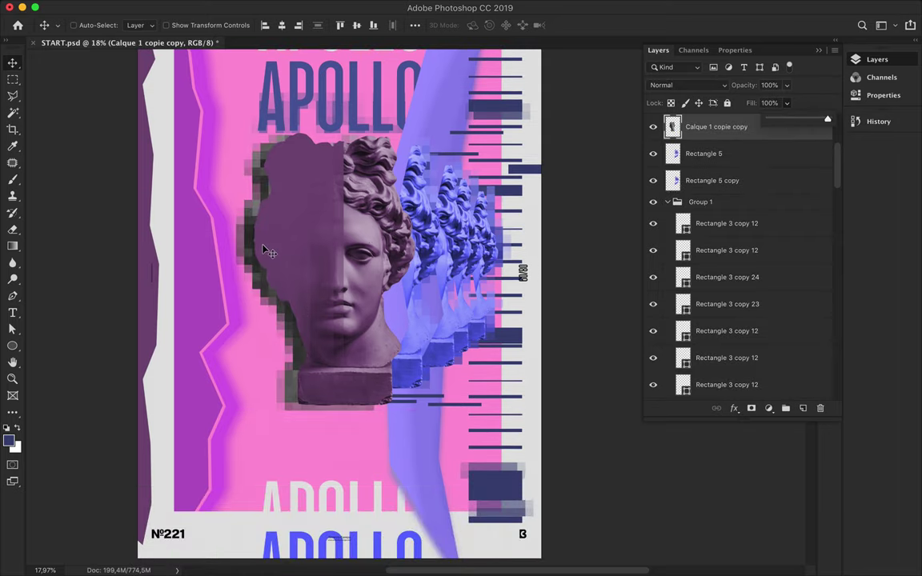
pyautogui.scroll(1, 715, 195)
# Stretch the mosaic block to 4757 px wide, shift it right, and move it into the Background group
pyautogui.press('m')
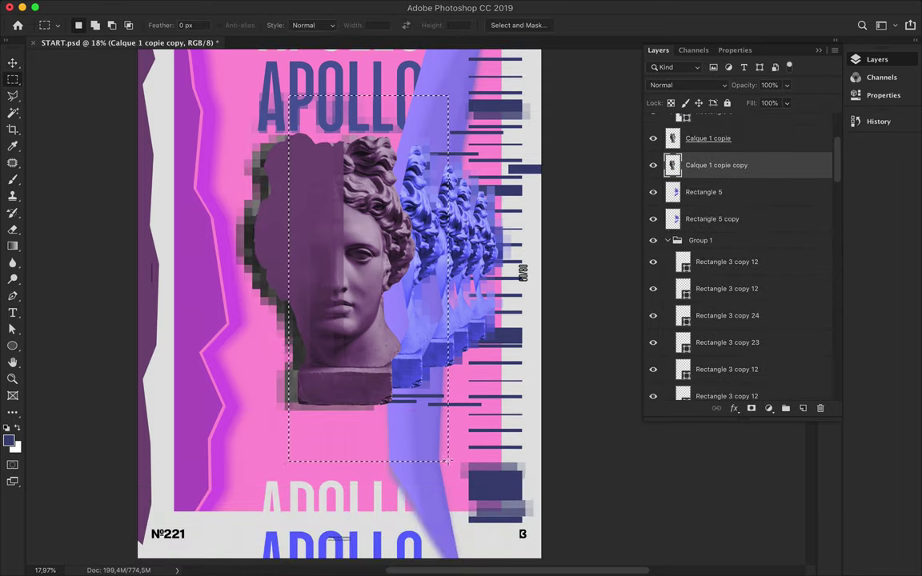
pyautogui.hotkey('ctrl', 'd')
pyautogui.hotkey('ctrl', 't')
pyautogui.moveTo(258, 270); pyautogui.dragTo(58, 270)
pyautogui.moveTo(287, 269); pyautogui.dragTo(332, 269)
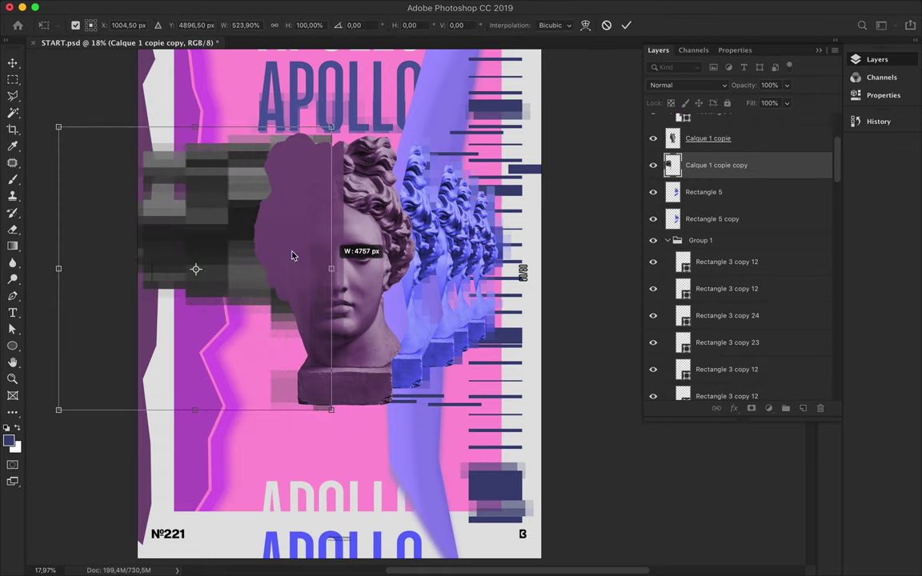
pyautogui.press('Return')
pyautogui.moveTo(166, 231); pyautogui.dragTo(466, 230)
pyautogui.moveTo(716, 165)
pyautogui.mouseDown()
pyautogui.moveTo(752, 382)
pyautogui.moveTo(764, 376)
pyautogui.mouseUp()
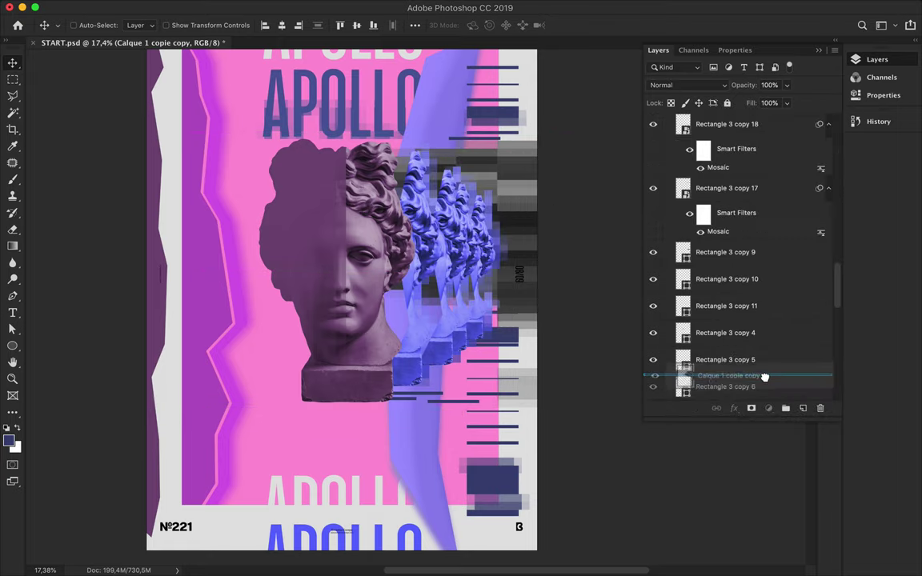
pyautogui.moveTo(765, 377)
pyautogui.mouseDown()
pyautogui.moveTo(755, 374)
pyautogui.moveTo(725, 215)
pyautogui.mouseUp()
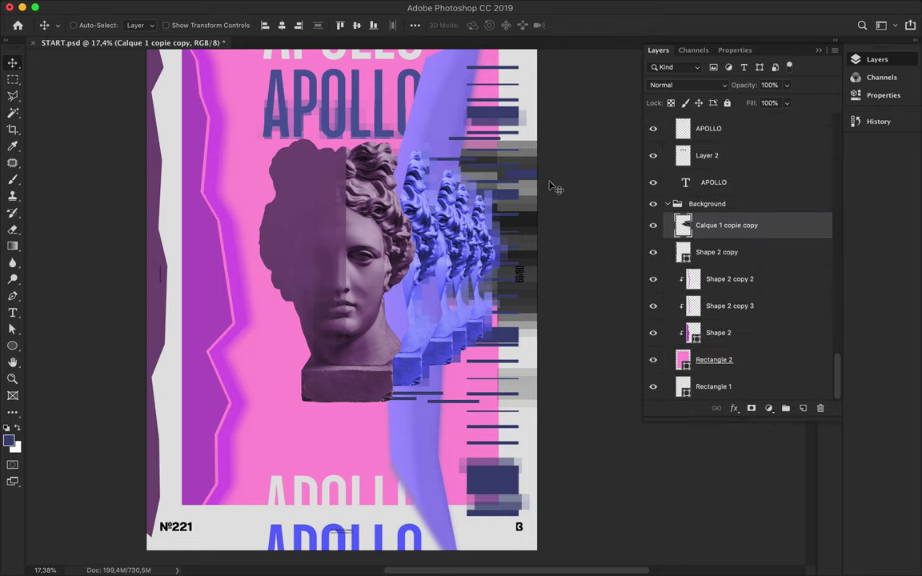
pyautogui.moveTo(551, 187); pyautogui.dragTo(477, 162)
# Draw a rectangle over the poster's right half and give it a pink fill
pyautogui.press('u')
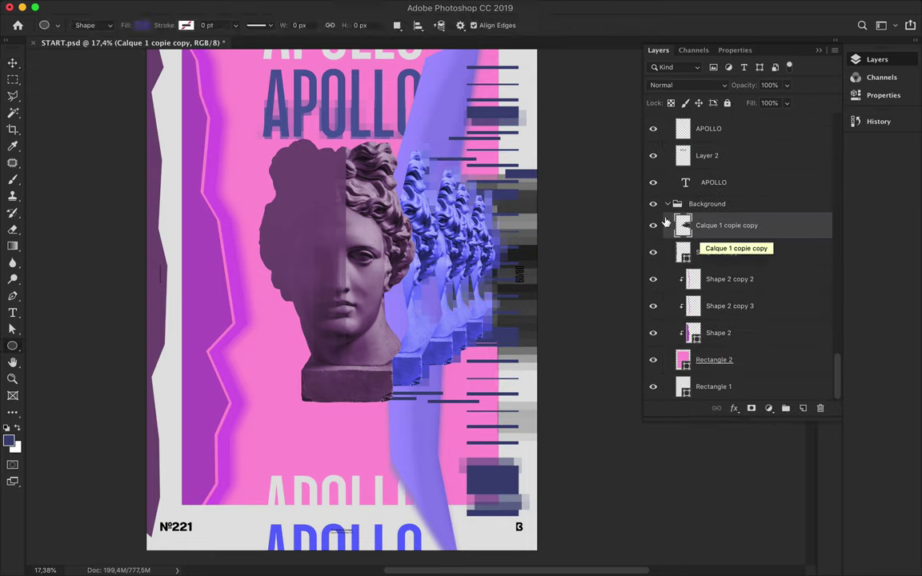
pyautogui.moveTo(621, 374); pyautogui.dragTo(504, 366)
pyautogui.hotkey('ctrl', 'z')
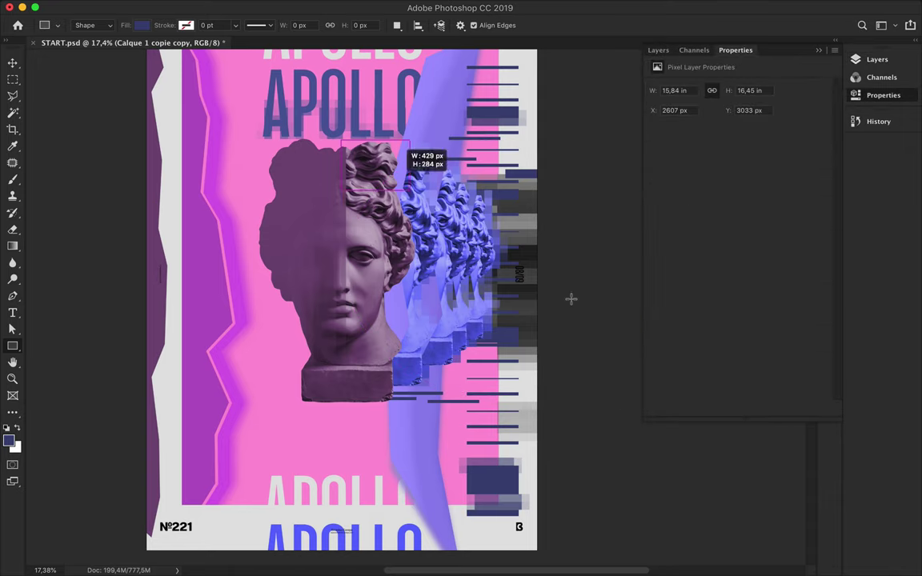
pyautogui.moveTo(342, 141); pyautogui.dragTo(640, 380)
pyautogui.press('a')
pyautogui.click(189, 25)
pyautogui.click(189, 25)
pyautogui.click(189, 25)
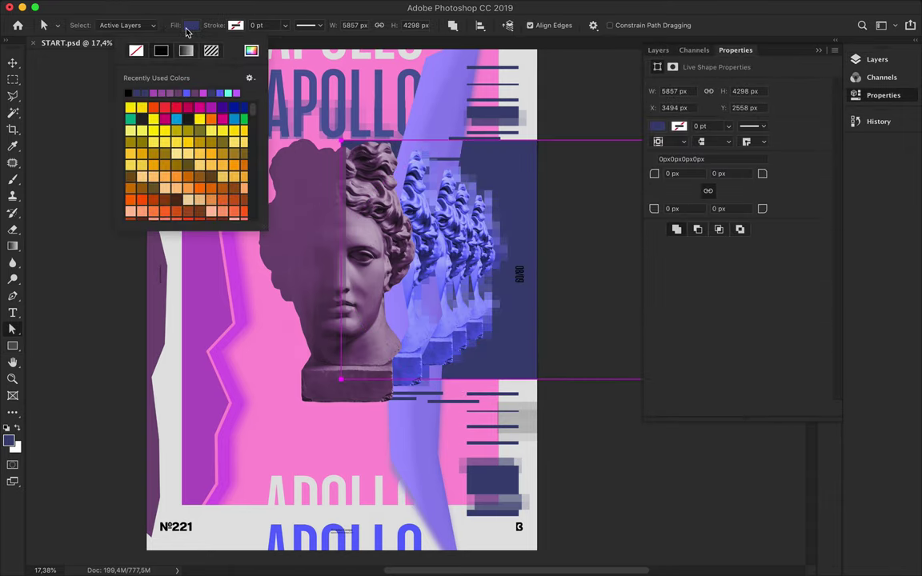
pyautogui.press('i')
pyautogui.click(281, 361)
pyautogui.click(189, 25)
# Clip the pink rectangle to the layer below and set its blend mode to Screen
pyautogui.click(128, 93)
pyautogui.press('v')
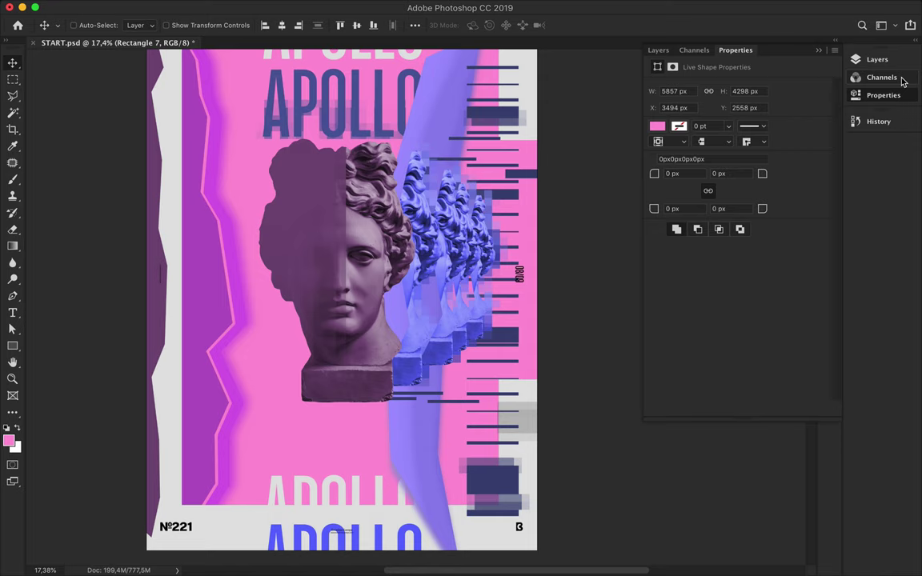
pyautogui.click(877, 59)
pyautogui.keyDown('alt'); pyautogui.click(742, 237); pyautogui.keyUp('alt')
pyautogui.hotkey('ctrl', 't')
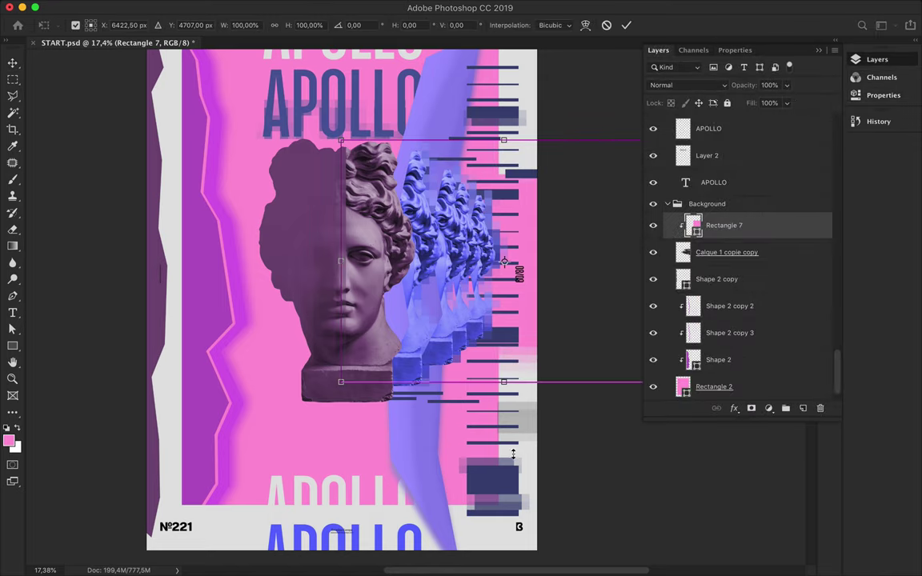
pyautogui.press('Return')
pyautogui.click(688, 85)
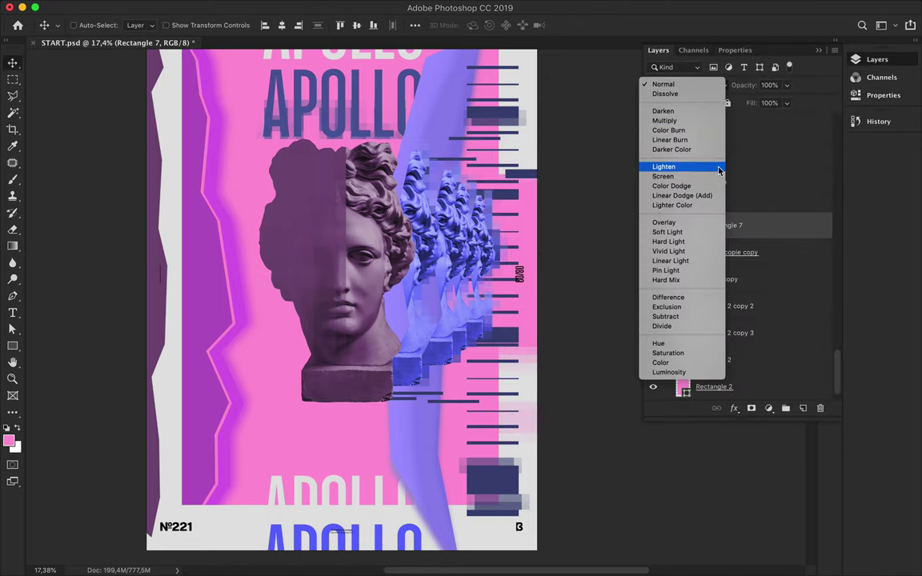
pyautogui.click(664, 176)
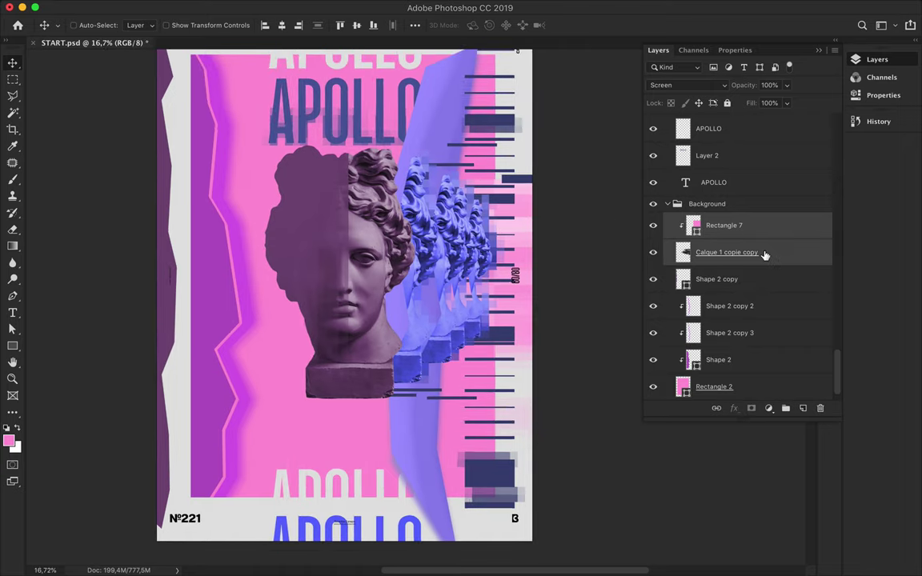
# Duplicate the pink rectangle, move the copy left, and raise Rectangle 7 copy below the Layout group
pyautogui.moveTo(757, 240); pyautogui.dragTo(745, 200)
pyautogui.moveTo(521, 261)
pyautogui.mouseDown()
pyautogui.moveTo(256, 218)
pyautogui.moveTo(335, 249)
pyautogui.moveTo(278, 267)
pyautogui.mouseUp()
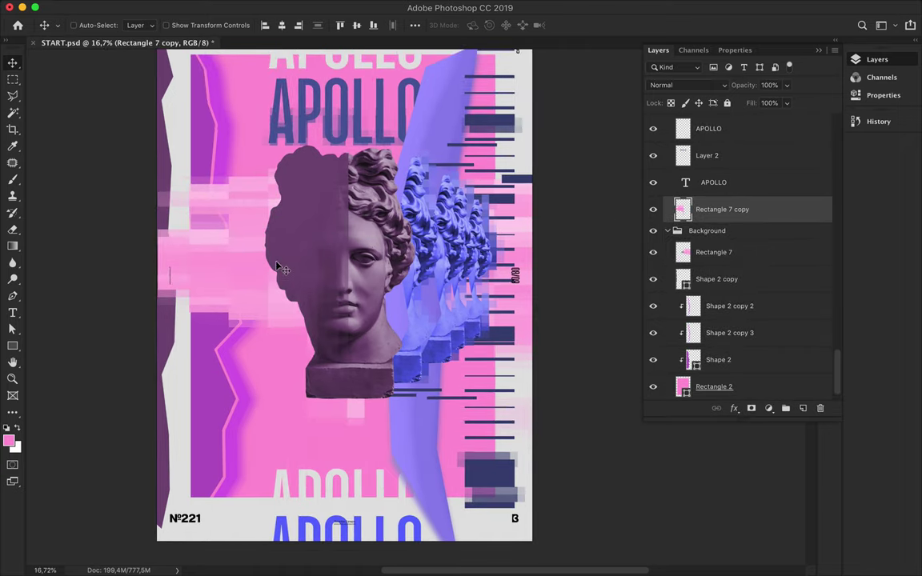
pyautogui.scroll(3, 713, 265)
pyautogui.moveTo(713, 308)
pyautogui.mouseDown()
pyautogui.moveTo(713, 171)
pyautogui.moveTo(715, 194)
pyautogui.mouseUp()
pyautogui.scroll(4, 713, 171)
pyautogui.moveTo(759, 258)
pyautogui.mouseDown()
pyautogui.moveTo(767, 207)
pyautogui.moveTo(753, 133)
pyautogui.mouseUp()
pyautogui.moveTo(311, 184); pyautogui.dragTo(295, 163)
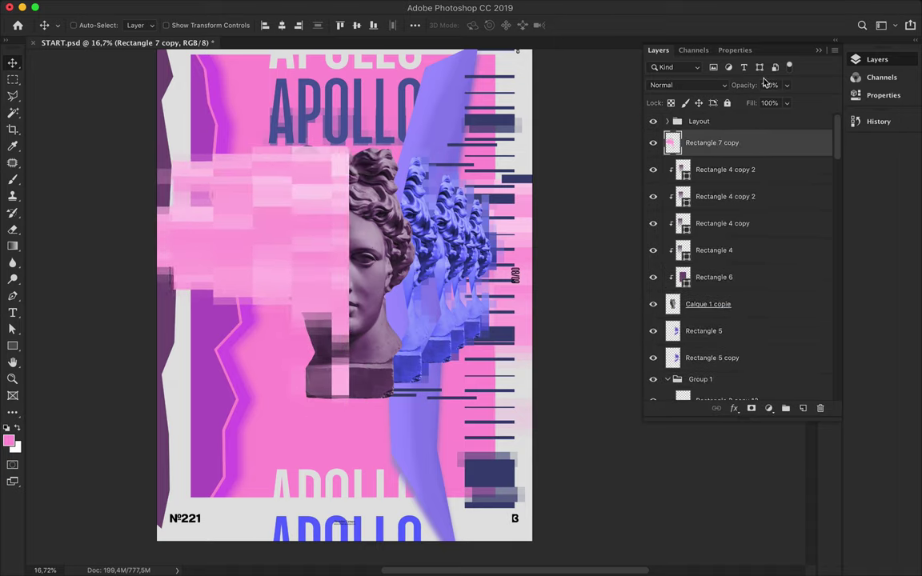
# Set Rectangle 7 copy to Lighten, place it below Calque 1 copie, and shift it beside the face
pyautogui.click(665, 84)
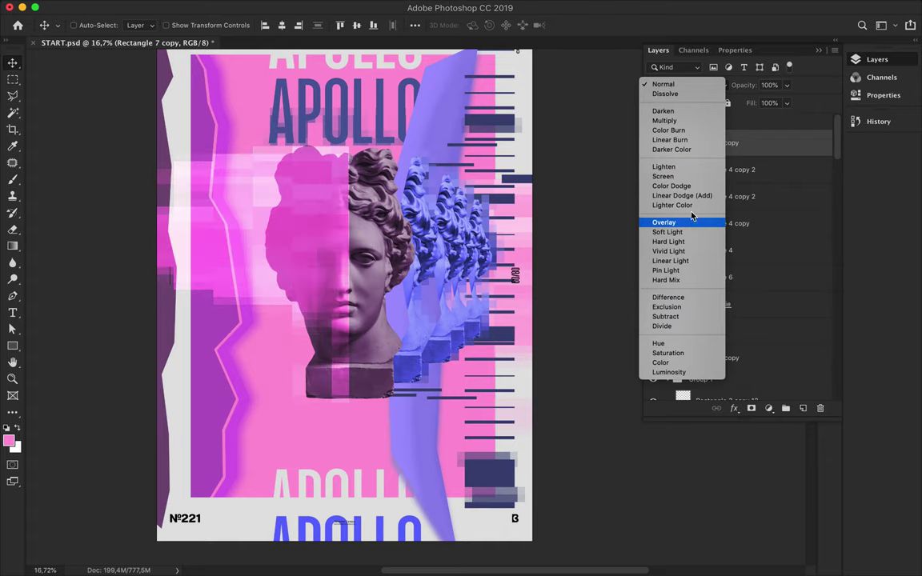
pyautogui.click(663, 167)
pyautogui.click(872, 60)
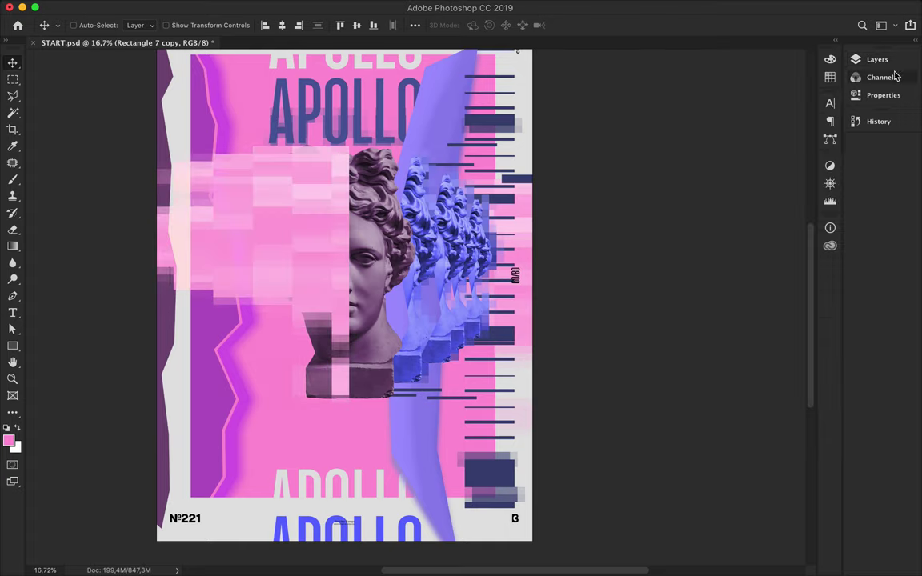
pyautogui.click(877, 59)
pyautogui.moveTo(713, 144); pyautogui.dragTo(679, 304)
pyautogui.moveTo(315, 323)
pyautogui.mouseDown()
pyautogui.moveTo(268, 312)
pyautogui.moveTo(257, 292)
pyautogui.mouseUp()
pyautogui.click(520, 253)
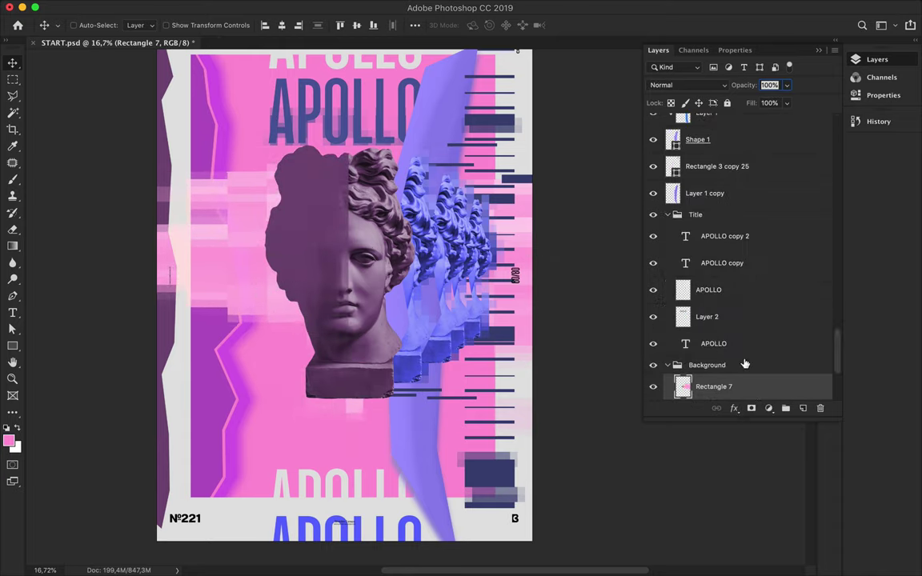
pyautogui.keyDown('ctrl'); pyautogui.click(252, 256); pyautogui.keyUp('ctrl')
pyautogui.click(681, 85)
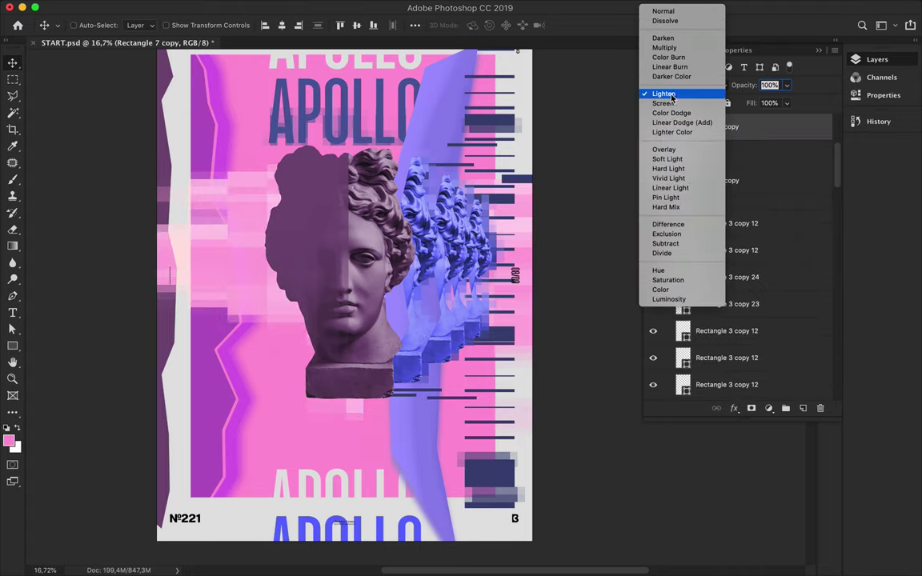
pyautogui.click(665, 93)
pyautogui.scroll(-1, 481, 232)
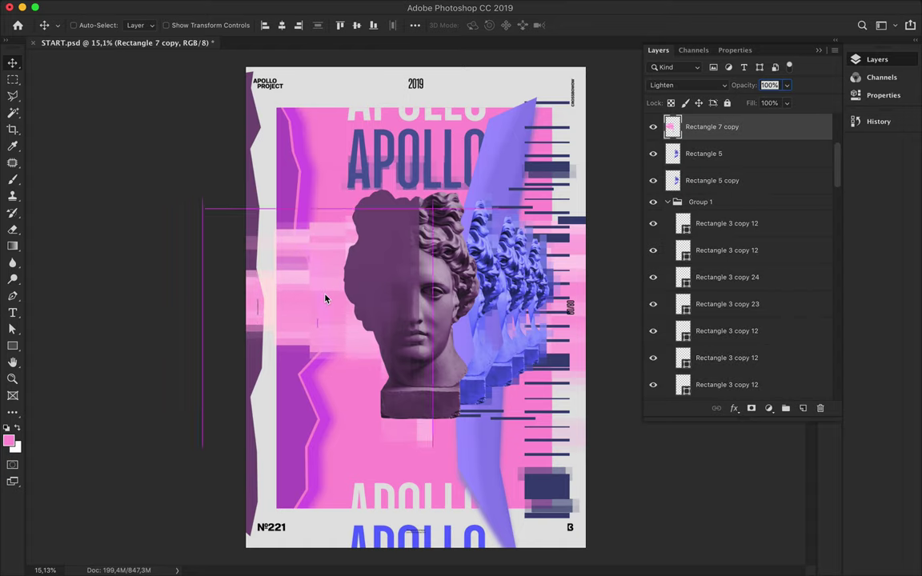
# Pull the right edge of the pink panel Rectangle 2 inward by moving a path point
pyautogui.click(302, 416)
pyautogui.press('a')
pyautogui.press('v')
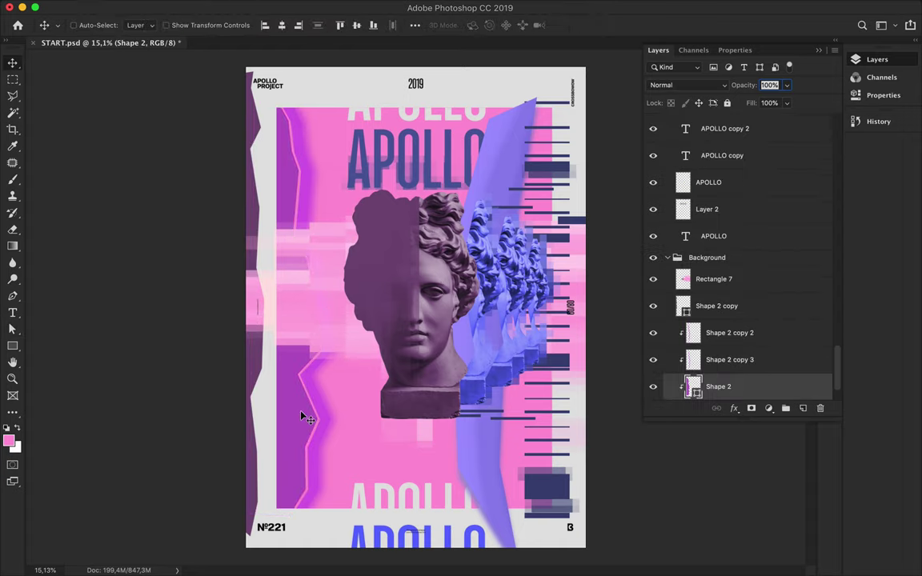
pyautogui.click(309, 118)
pyautogui.press('a')
pyautogui.press('p')
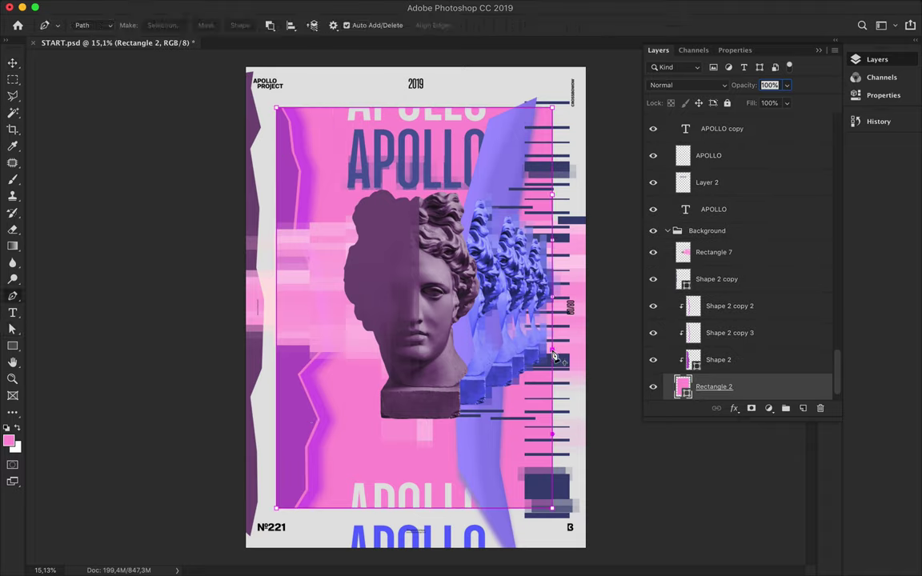
pyautogui.click(554, 423)
pyautogui.moveTo(554, 422); pyautogui.dragTo(543, 423)
# Try removing anchor points on the pink panel, then undo to restore its straight right edge
pyautogui.press('v')
pyautogui.press('c')
pyautogui.press('a')
pyautogui.press('c')
pyautogui.rightClick(13, 296)
pyautogui.click(80, 328)
pyautogui.rightClick(13, 296)
pyautogui.click(80, 329)
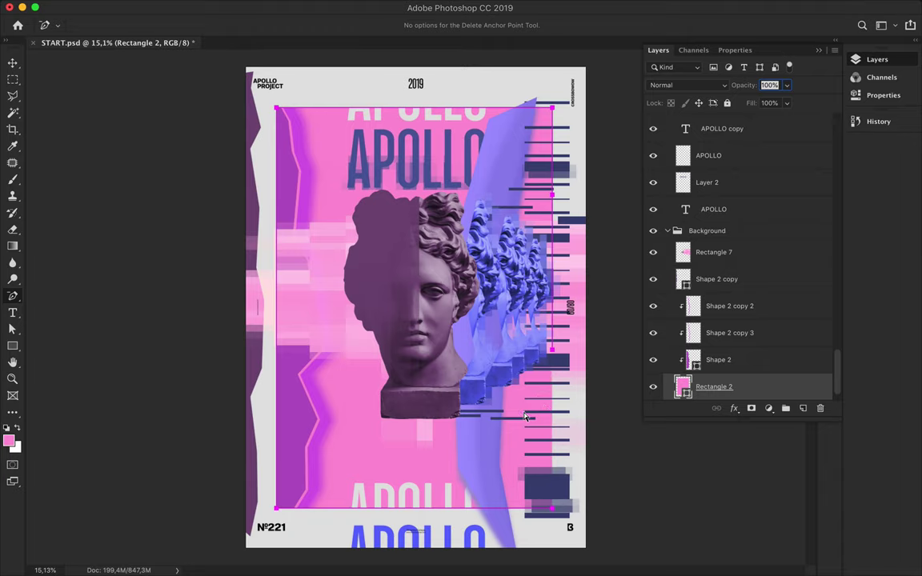
pyautogui.hotkey('ctrl', 'z')
# Convert Rectangle 2 copy to a smart object and apply a 76.6 px Gaussian Blur
pyautogui.press('v')
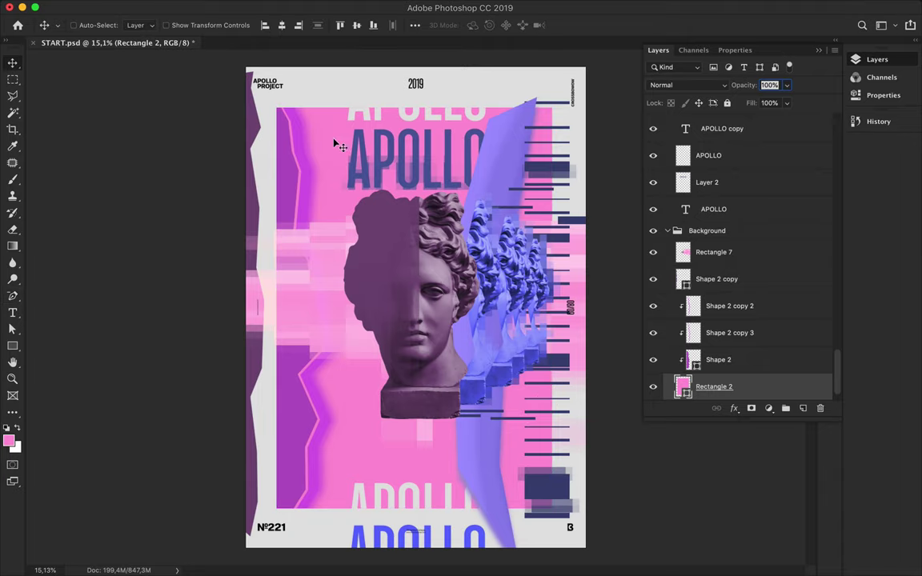
pyautogui.scroll(-2, 300, 126)
pyautogui.scroll(-1, 747, 340)
pyautogui.hotkey('alt', '[')
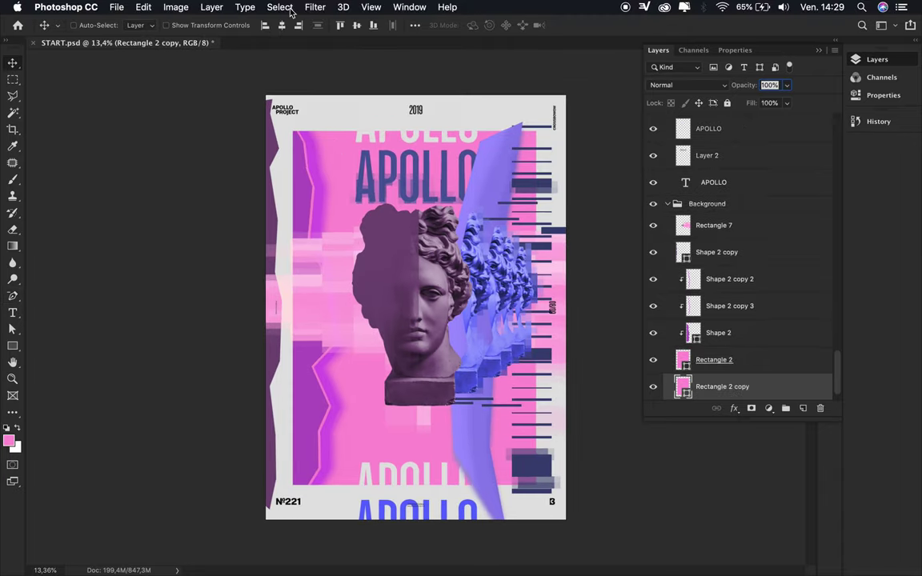
pyautogui.click(314, 8)
pyautogui.moveTo(320, 159)
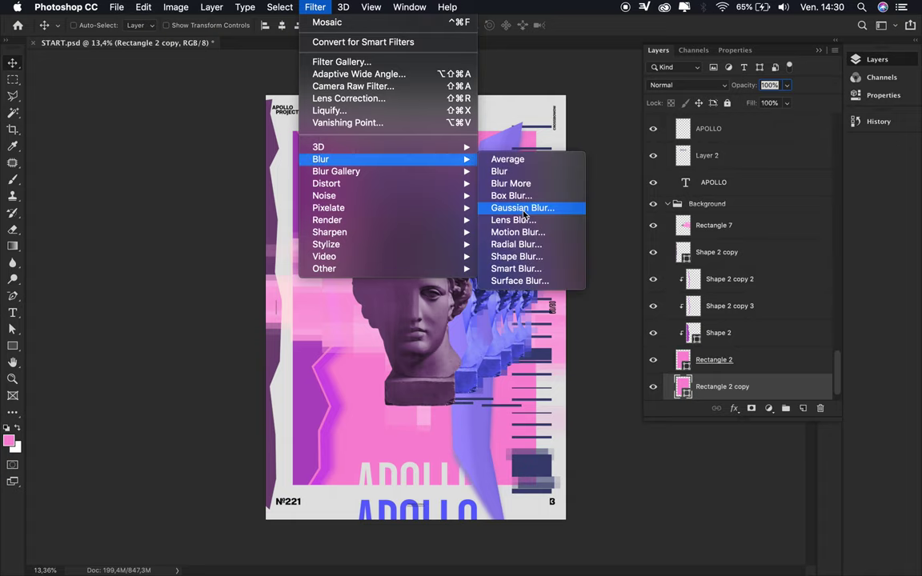
pyautogui.click(524, 208)
pyautogui.click(476, 178)
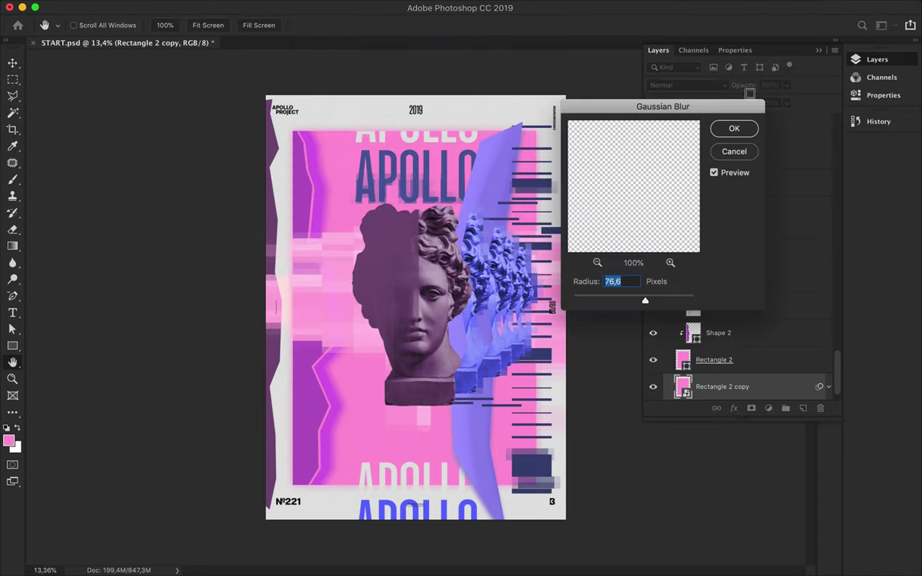
pyautogui.click(745, 126)
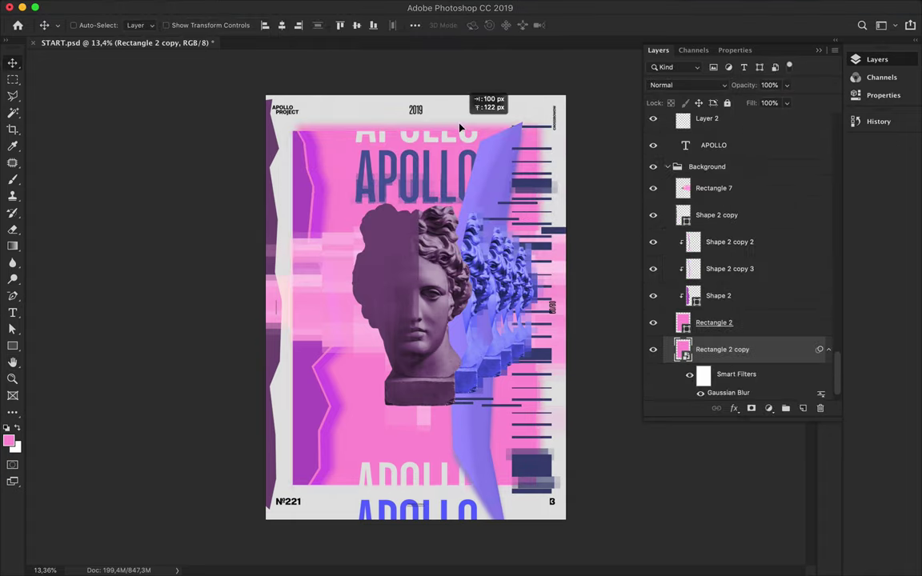
# Scale the Shape 2 zigzag layers down to about 64% and move them up and left
pyautogui.click(718, 295)
pyautogui.keyDown('shift'); pyautogui.click(729, 242); pyautogui.keyUp('shift')
pyautogui.hotkey('ctrl', 't')
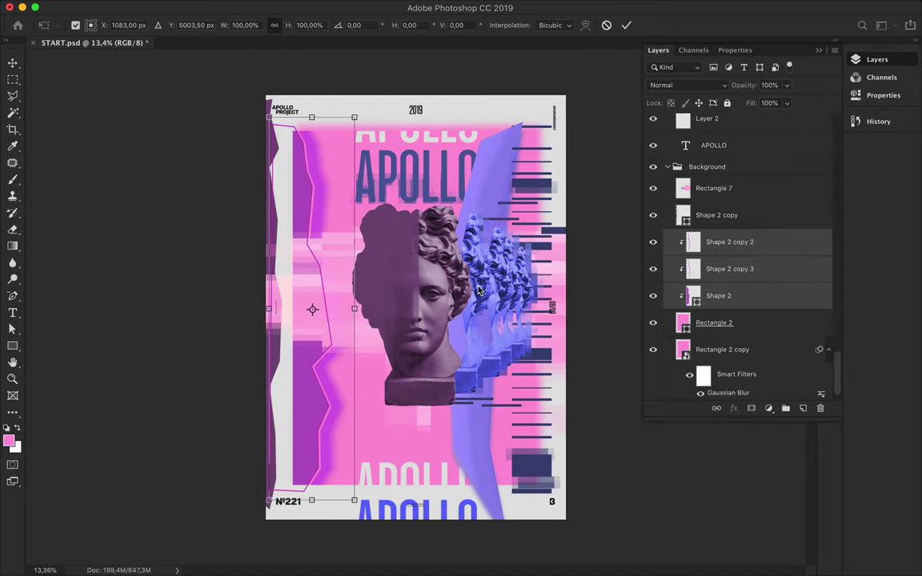
pyautogui.moveTo(313, 128); pyautogui.dragTo(312, 179)
pyautogui.moveTo(311, 313); pyautogui.dragTo(291, 301)
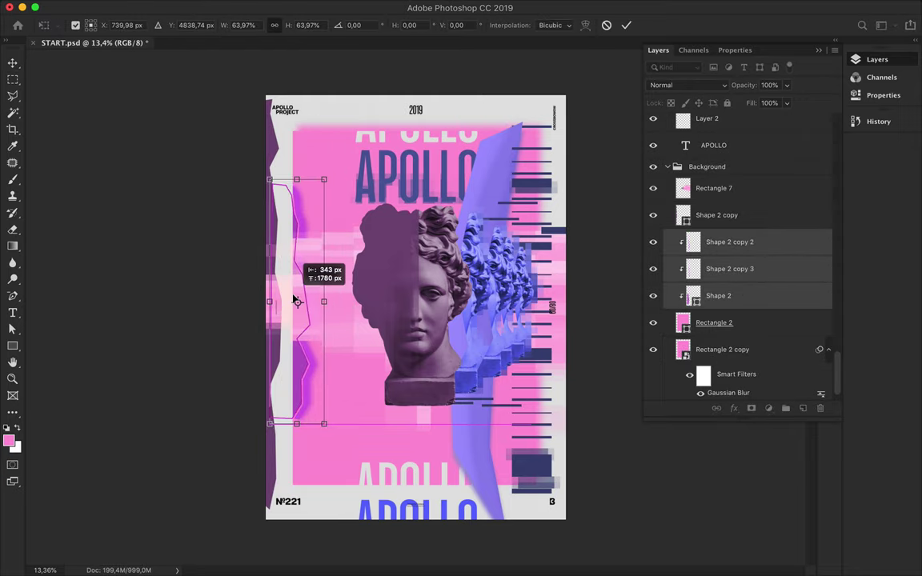
pyautogui.press('Return')
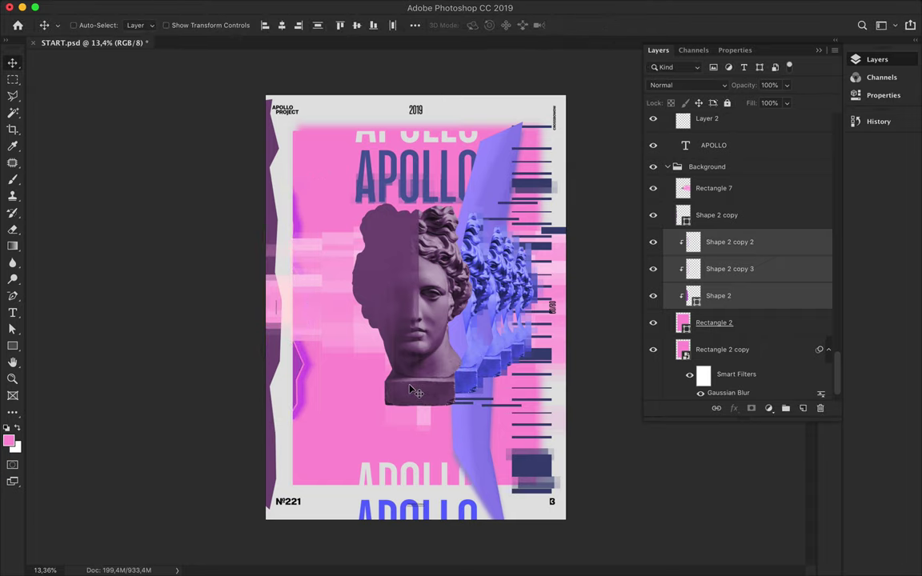
pyautogui.moveTo(412, 158); pyautogui.dragTo(411, 135)
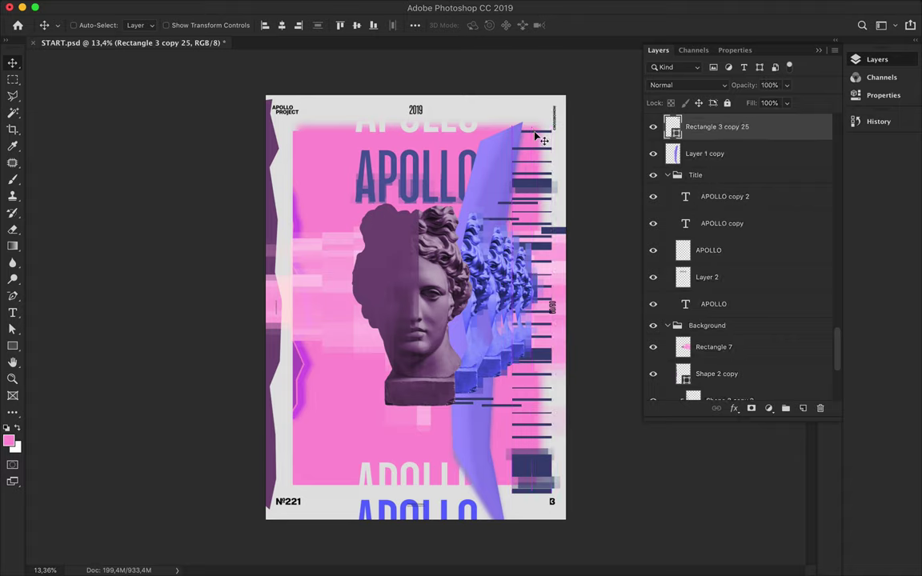
# Select the navy bar layers on the poster, one after another
pyautogui.scroll(2, 538, 138)
pyautogui.scroll(2, 545, 140)
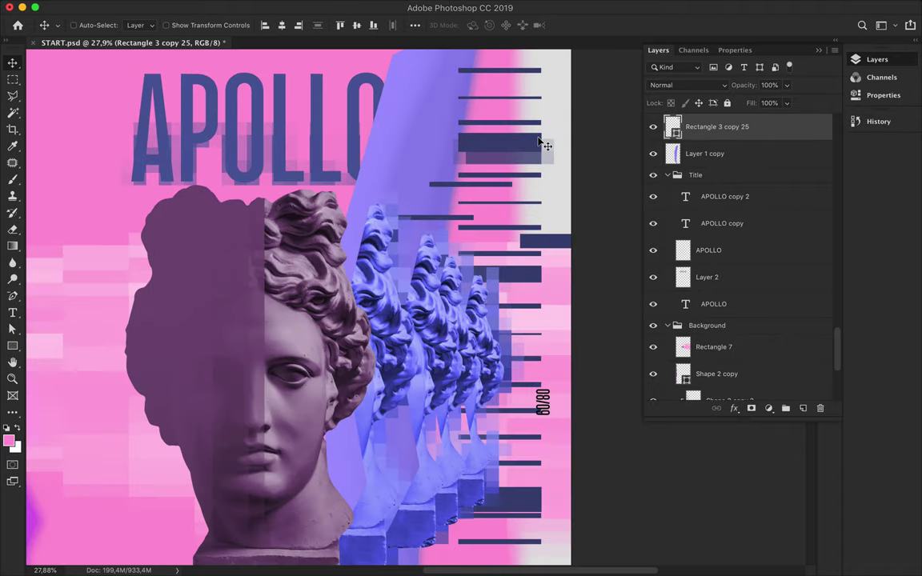
pyautogui.scroll(2, 545, 140)
pyautogui.scroll(2, 542, 142)
pyautogui.scroll(-5, 528, 160)
pyautogui.keyDown('ctrl'); pyautogui.click(519, 181); pyautogui.keyUp('ctrl')
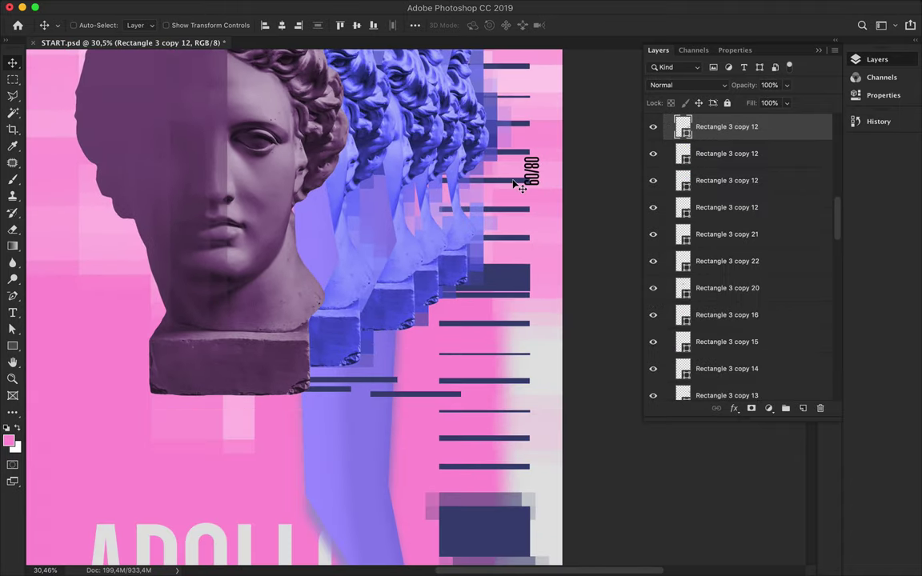
pyautogui.scroll(-5, 519, 216)
pyautogui.scroll(-1, 517, 244)
pyautogui.keyDown('ctrl'); pyautogui.click(494, 375); pyautogui.keyUp('ctrl')
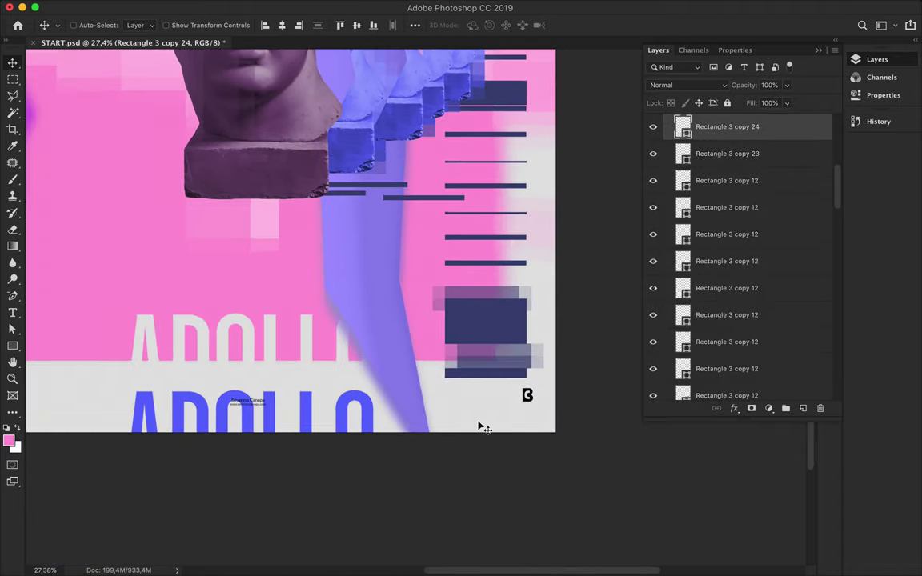
pyautogui.scroll(-2, 480, 426)
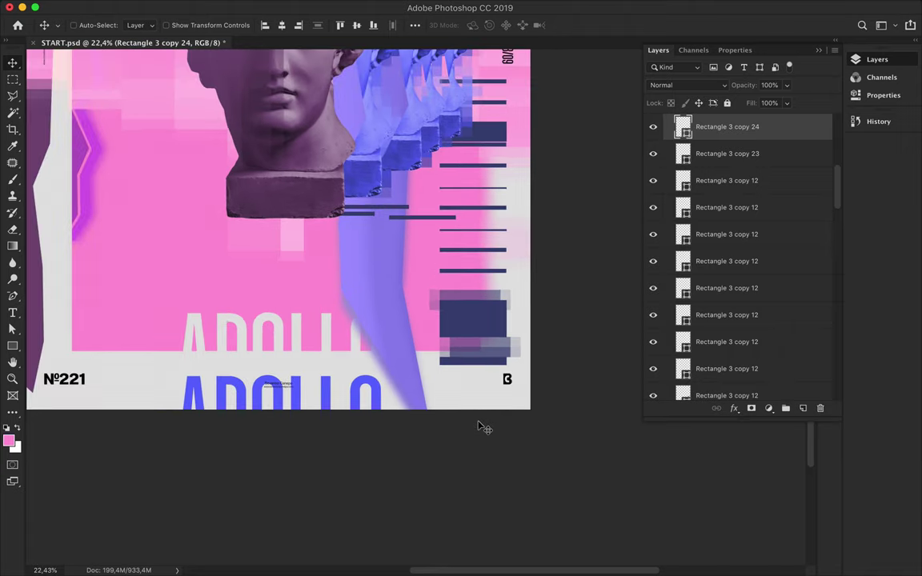
pyautogui.scroll(-1, 480, 426)
pyautogui.scroll(-1, 480, 426)
pyautogui.scroll(1, 484, 428)
pyautogui.scroll(1, 349, 208)
# Duplicate the APOLLO title and rotate the copy by -90°
pyautogui.keyDown('ctrl'); pyautogui.click(416, 137); pyautogui.keyUp('ctrl')
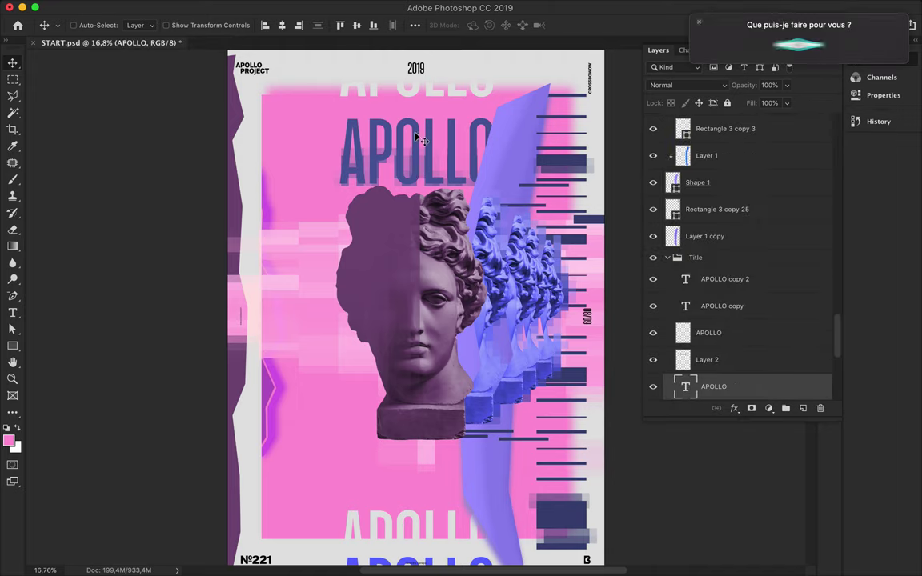
pyautogui.hotkey('ctrl', 't')
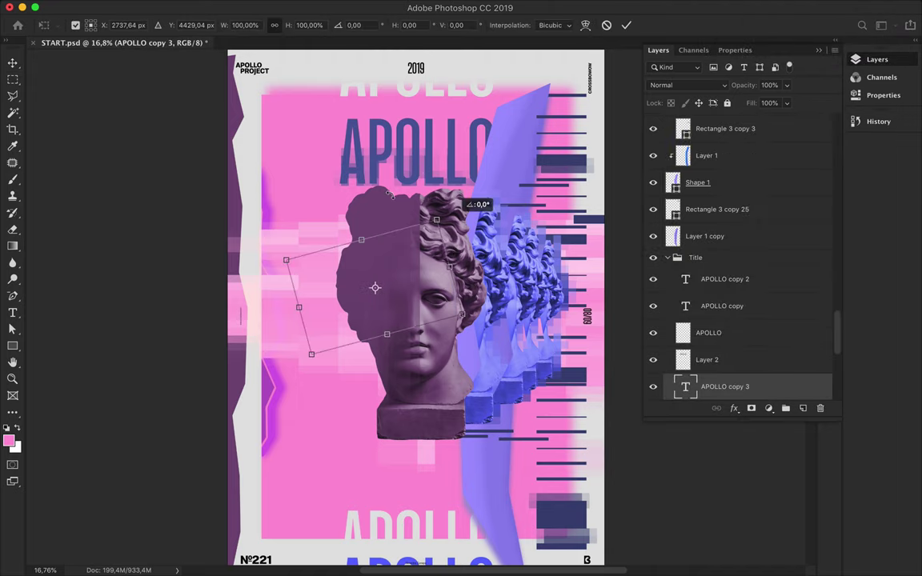
pyautogui.moveTo(464, 210); pyautogui.dragTo(371, 254)
pyautogui.press('Return')
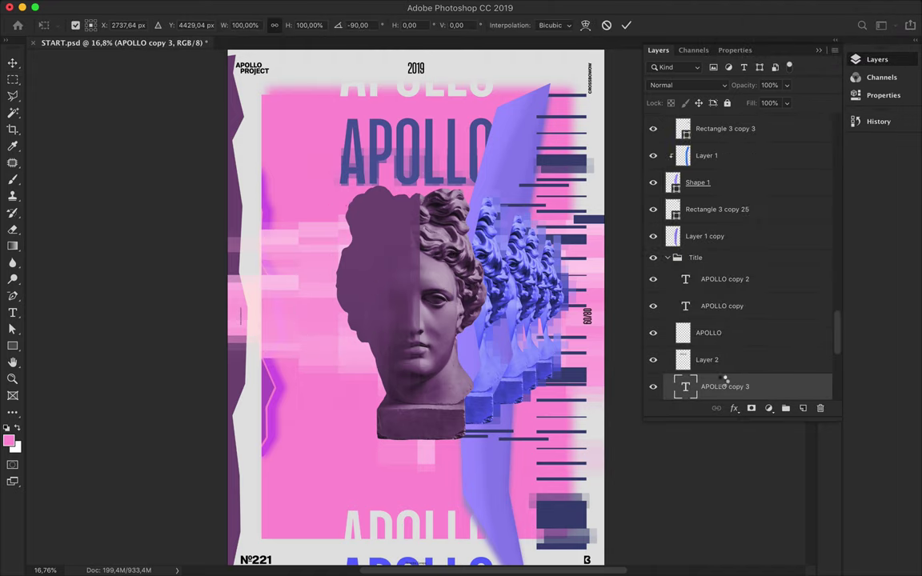
# Move the rotated title into the front bust's clipped layers and add a second offset copy
pyautogui.moveTo(761, 384)
pyautogui.mouseDown()
pyautogui.moveTo(736, 102)
pyautogui.moveTo(728, 145)
pyautogui.mouseUp()
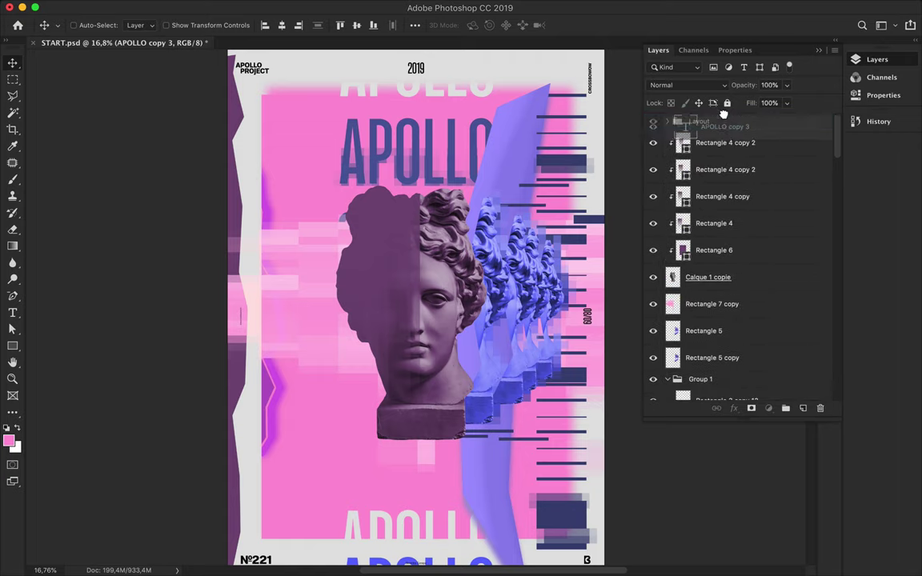
pyautogui.moveTo(728, 146); pyautogui.dragTo(720, 244)
pyautogui.moveTo(401, 304); pyautogui.dragTo(422, 320)
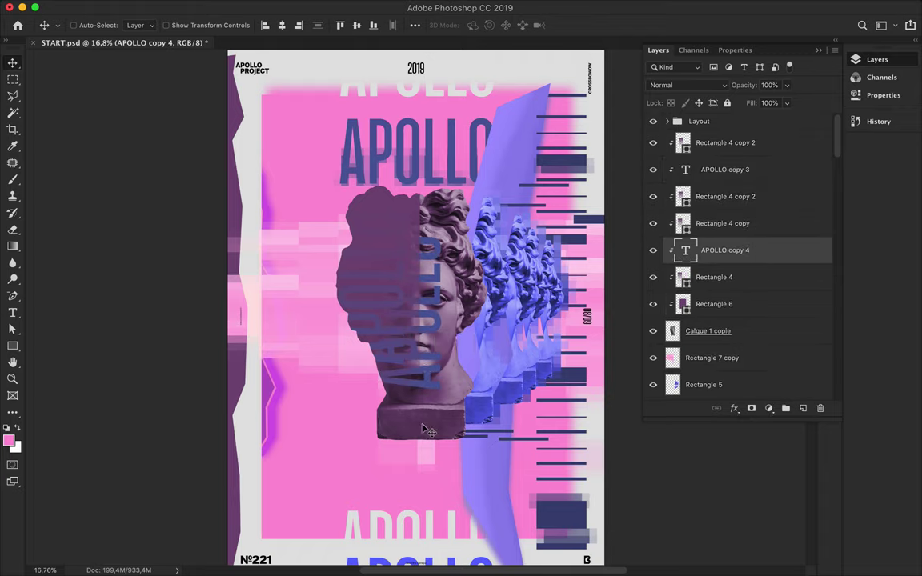
# Add a Hue/Saturation adjustment above the Rectangle 5 row of busts
pyautogui.click(720, 385)
pyautogui.click(769, 408)
pyautogui.click(813, 525)
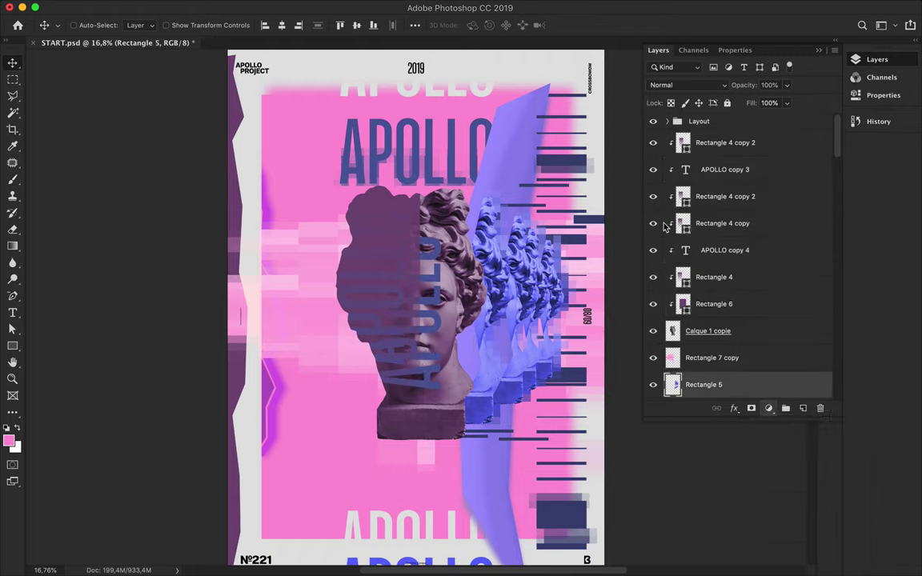
# Clip the Hue/Saturation adjustment to Rectangle 5 and shift the busts' hue to +87
pyautogui.moveTo(740, 140); pyautogui.dragTo(705, 138)
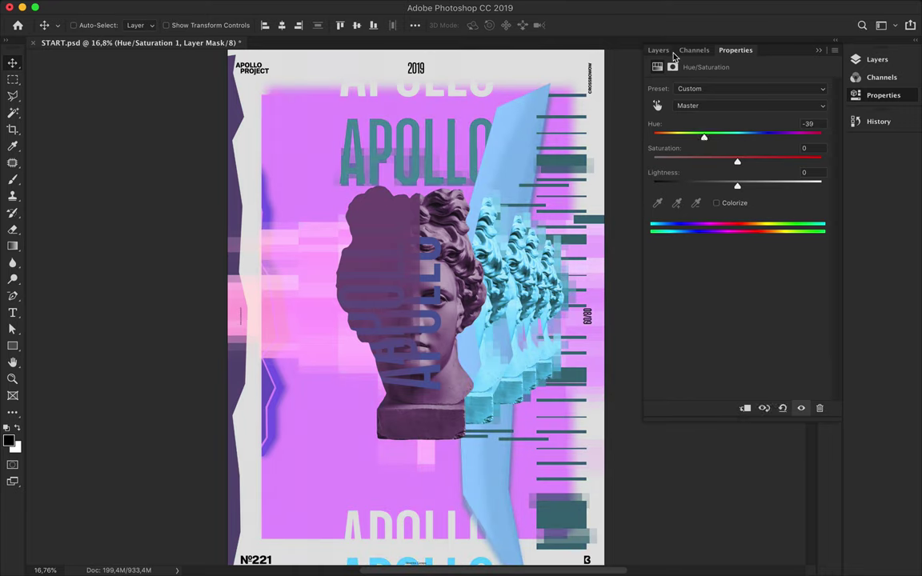
pyautogui.click(658, 49)
pyautogui.keyDown('alt'); pyautogui.click(727, 329); pyautogui.keyUp('alt')
pyautogui.doubleClick(675, 307)
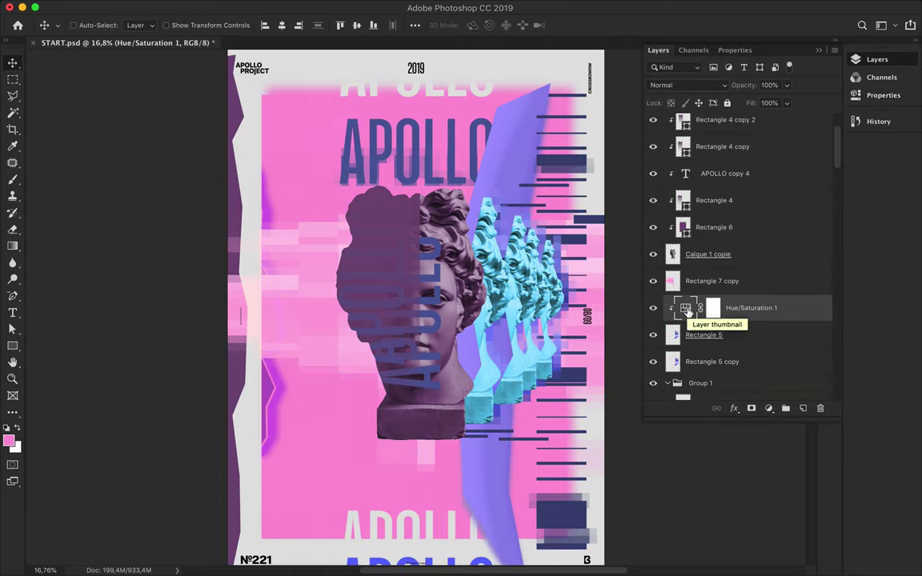
pyautogui.moveTo(705, 137)
pyautogui.mouseDown()
pyautogui.moveTo(666, 138)
pyautogui.moveTo(783, 127)
pyautogui.mouseUp()
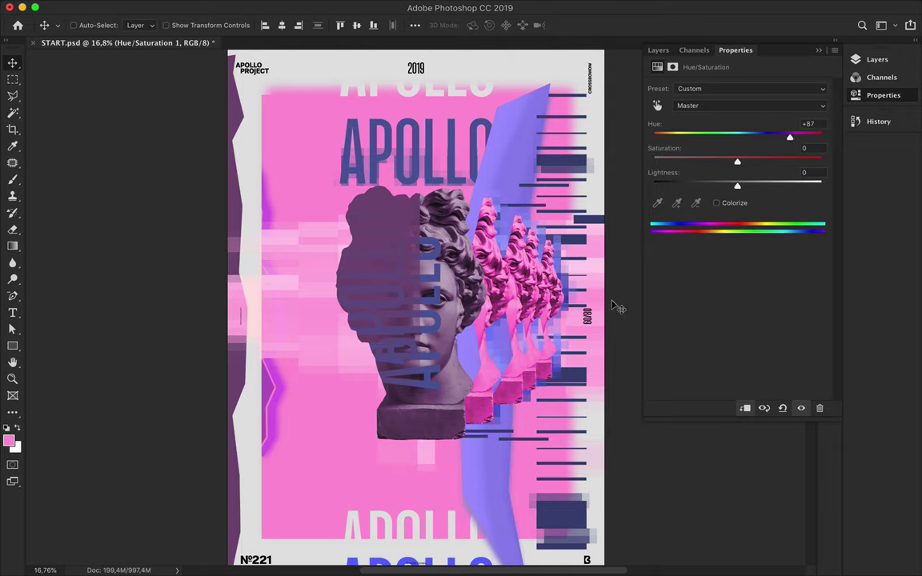
pyautogui.click(658, 51)
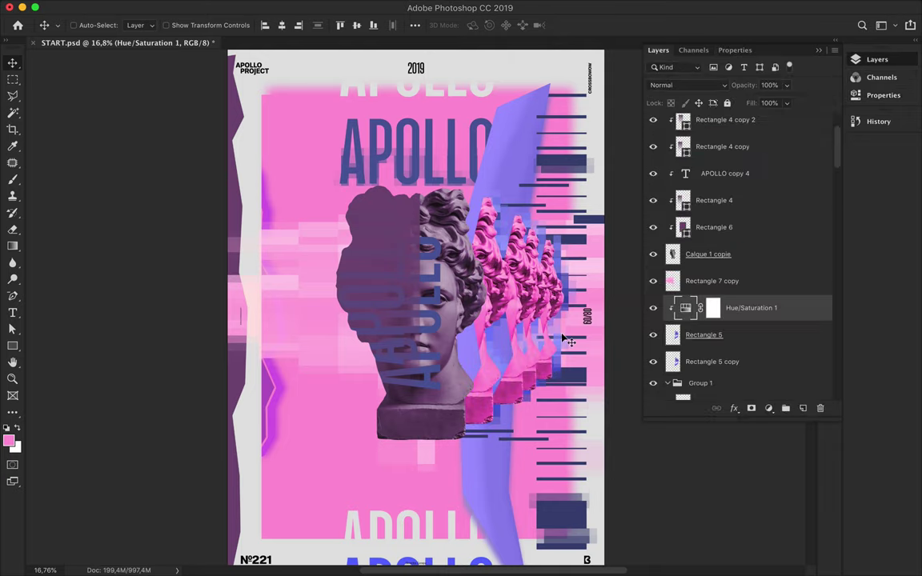
# Merge the front bust layers, from the topmost down to Calque 1 copie, into one
pyautogui.scroll(2, 421, 347)
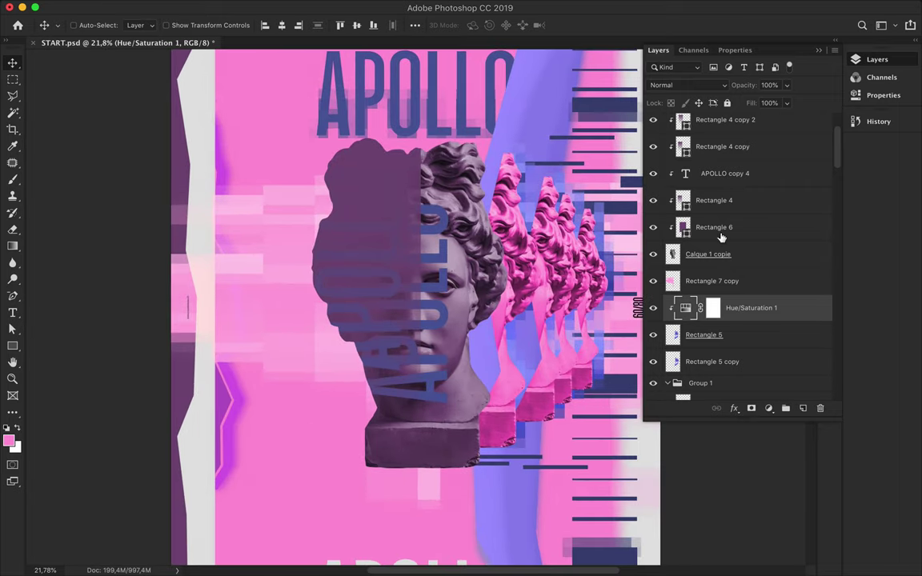
pyautogui.scroll(3, 720, 236)
pyautogui.click(720, 142)
pyautogui.keyDown('shift'); pyautogui.click(712, 330); pyautogui.keyUp('shift')
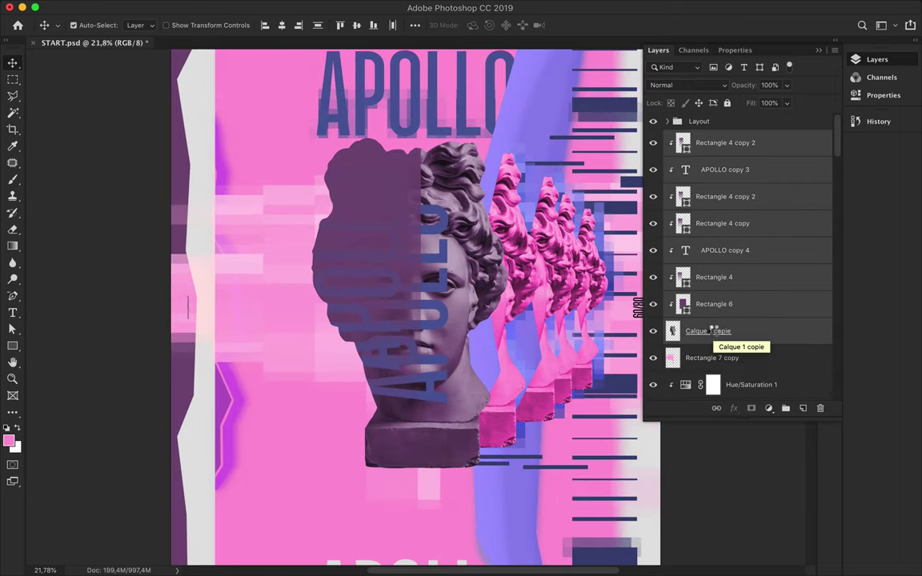
pyautogui.hotkey('ctrl', 'e')
# Add a Hue/Saturation adjustment over the merged front bust with Hue +28
pyautogui.click(768, 408)
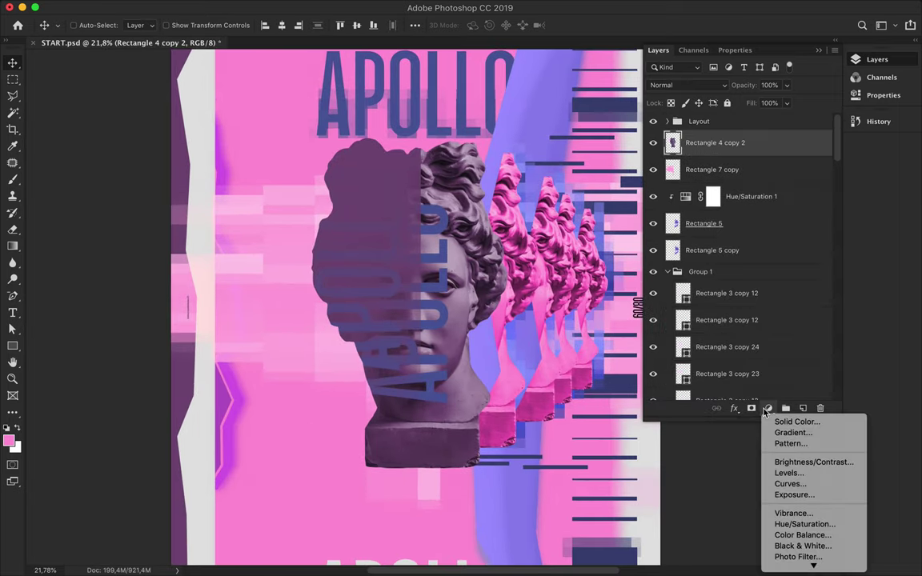
pyautogui.click(804, 525)
pyautogui.moveTo(737, 136); pyautogui.dragTo(746, 140)
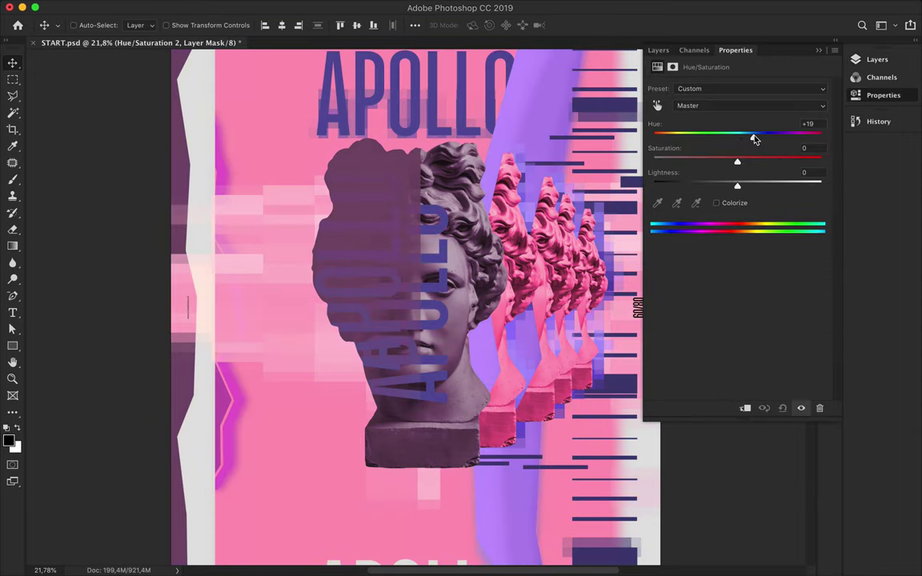
pyautogui.click(658, 49)
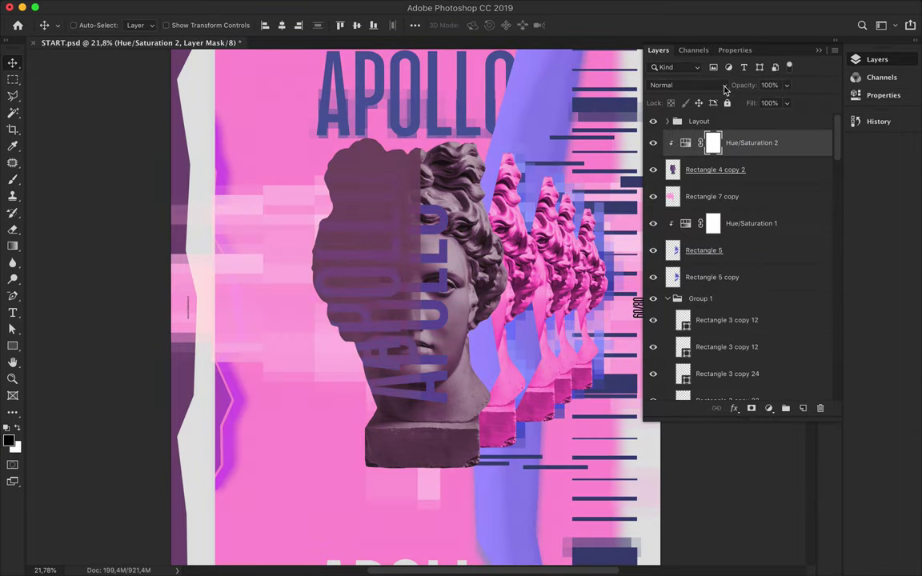
pyautogui.click(685, 144)
pyautogui.moveTo(768, 141)
pyautogui.mouseDown()
pyautogui.moveTo(800, 141)
pyautogui.moveTo(691, 141)
pyautogui.moveTo(762, 142)
pyautogui.mouseUp()
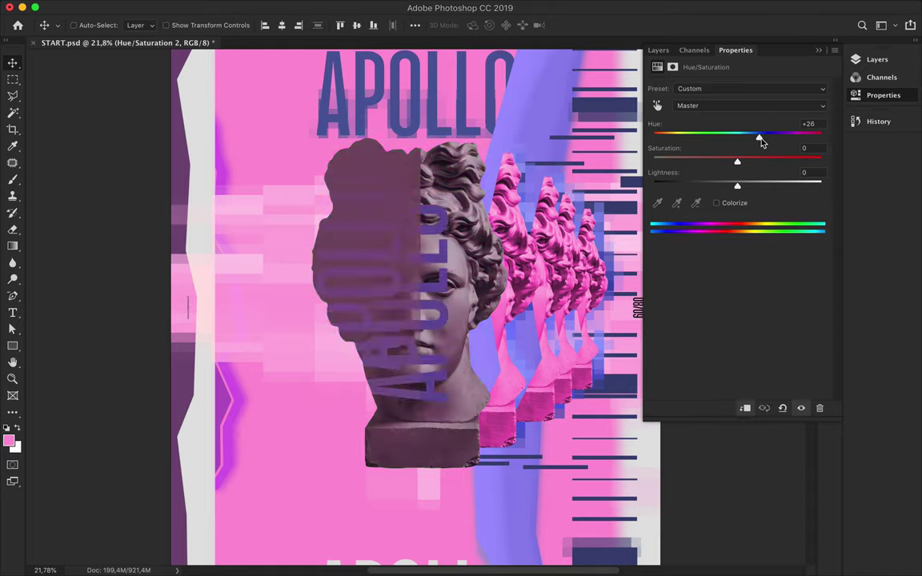
pyautogui.click(763, 56)
pyautogui.scroll(-5, 470, 309)
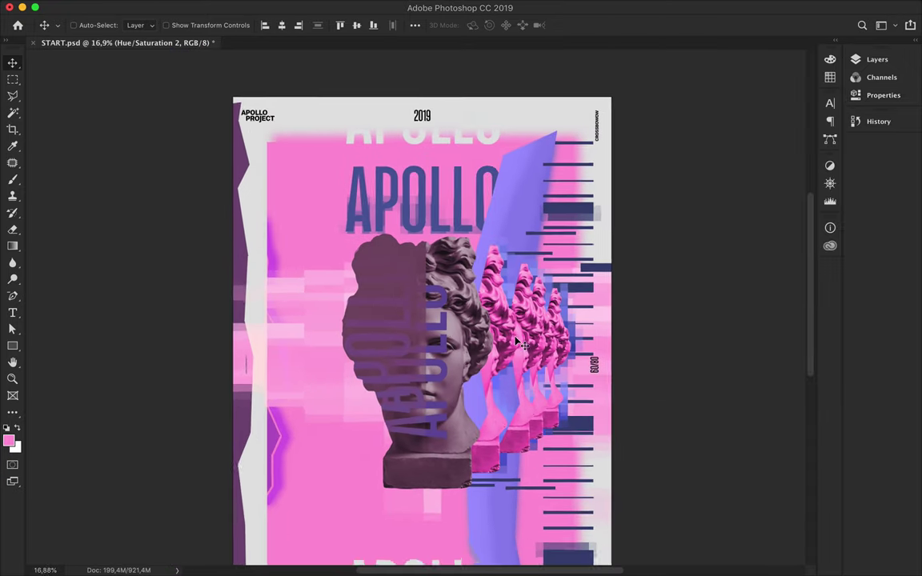
# Duplicate the front bust, clip the copy into the pink panel and move it lower with reduced fill
pyautogui.click(878, 58)
pyautogui.moveTo(761, 173); pyautogui.dragTo(761, 376)
pyautogui.moveTo(418, 367); pyautogui.dragTo(400, 496)
pyautogui.moveTo(726, 387); pyautogui.dragTo(726, 288)
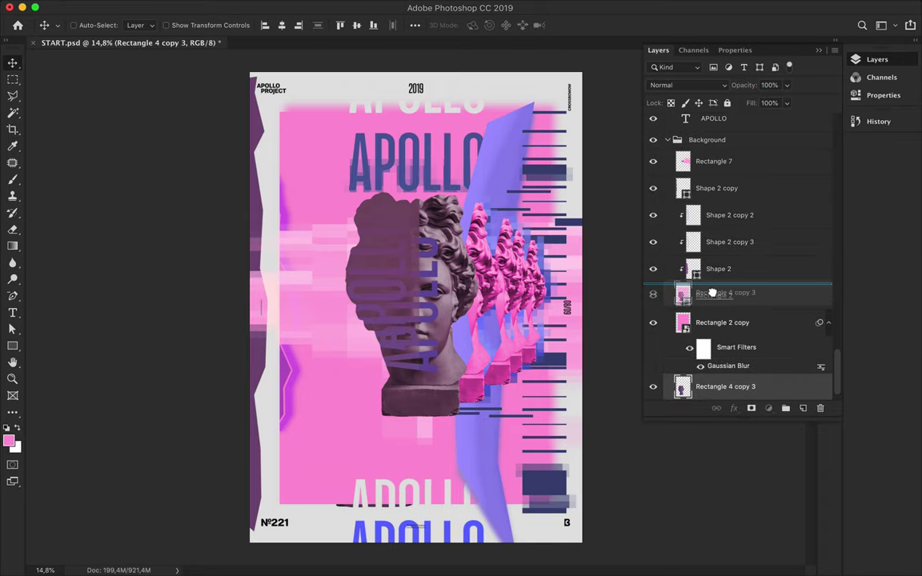
pyautogui.moveTo(405, 404); pyautogui.dragTo(406, 510)
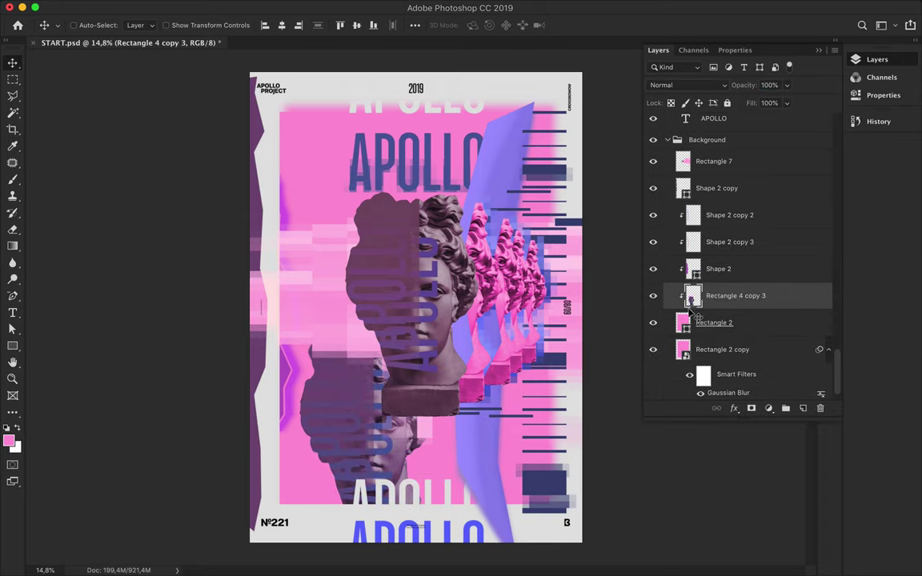
pyautogui.moveTo(786, 103); pyautogui.dragTo(769, 124)
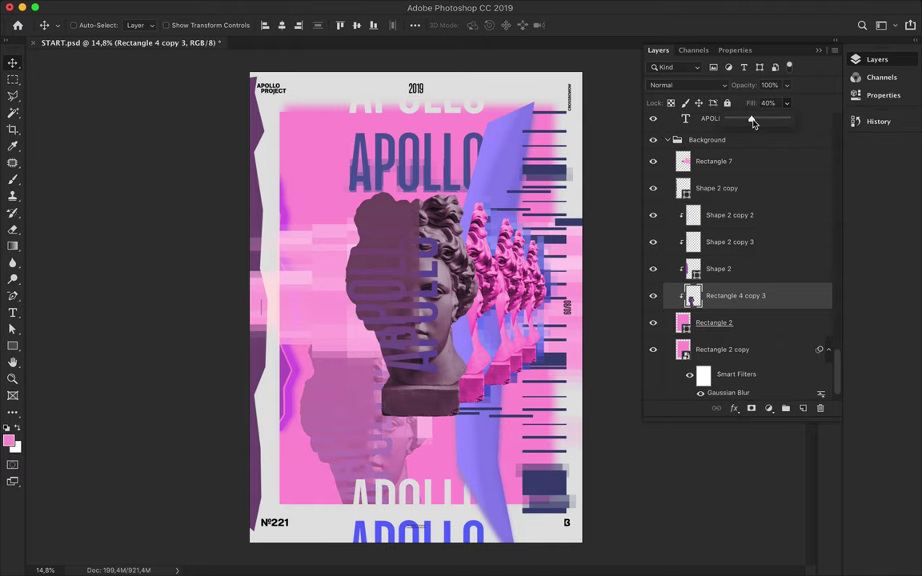
# Shrink the lower bust copy to about 68% and save the poster
pyautogui.hotkey('ctrl', 'z')
pyautogui.hotkey('ctrl', 't')
pyautogui.moveTo(411, 360)
pyautogui.mouseDown()
pyautogui.moveTo(362, 413)
pyautogui.moveTo(395, 380)
pyautogui.mouseUp()
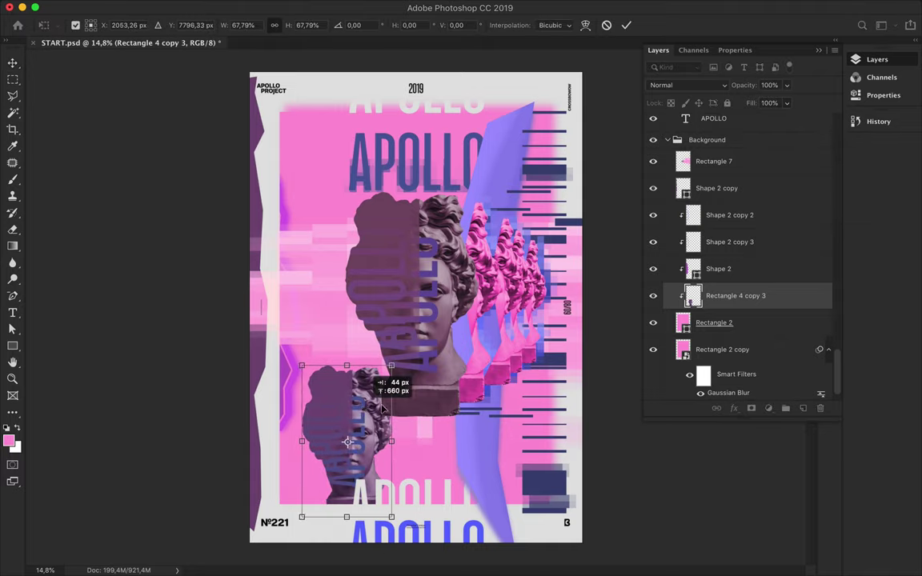
pyautogui.press('Return')
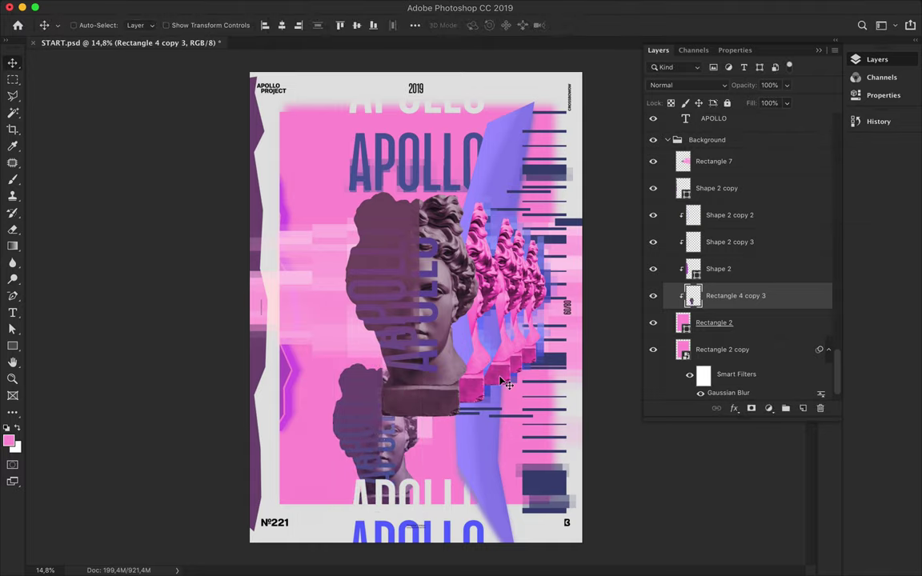
pyautogui.hotkey('ctrl', 's')
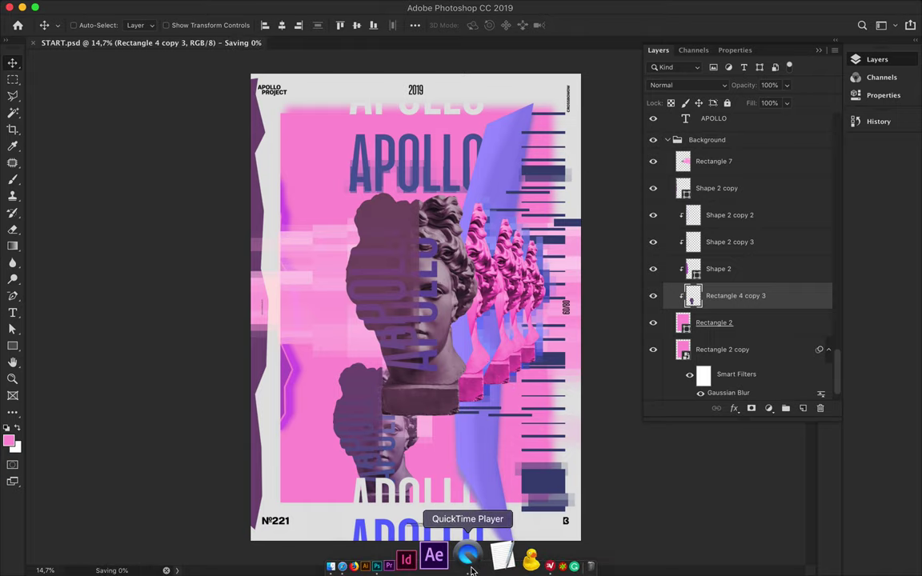
pyautogui.scroll(2, 289, 106)
# Select the blurred Rectangle 2 copy layer at the pink panel's top-left corner
pyautogui.scroll(3, 327, 124)
pyautogui.press('p')
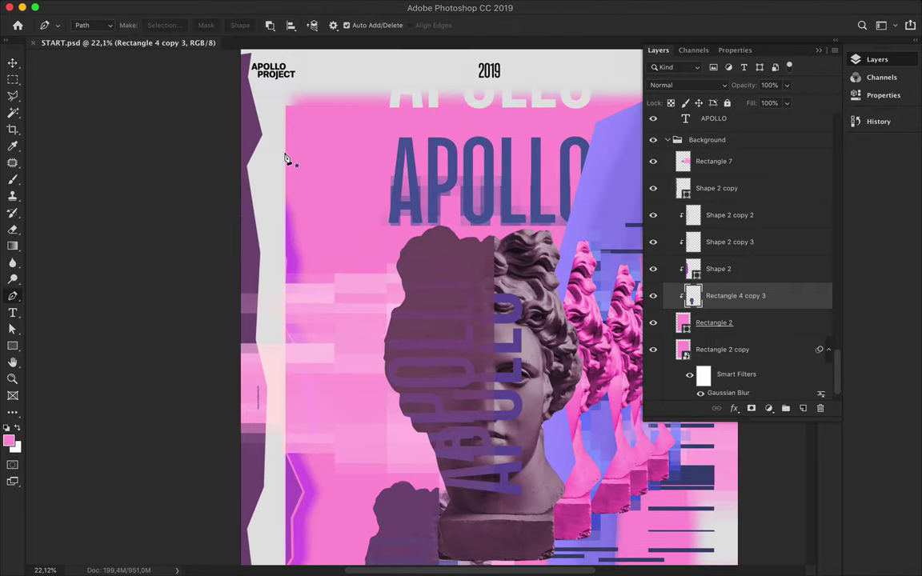
pyautogui.click(326, 104)
pyautogui.press('a')
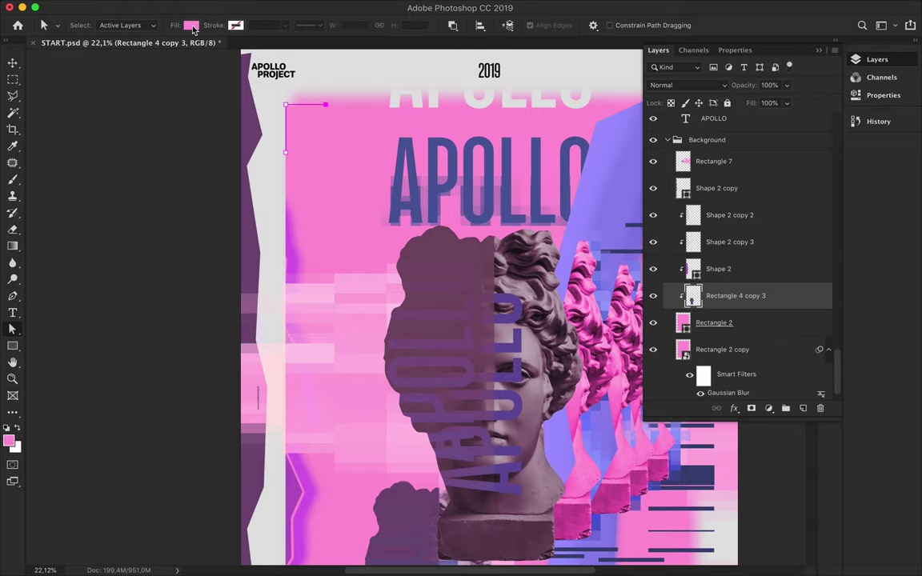
pyautogui.press('super')
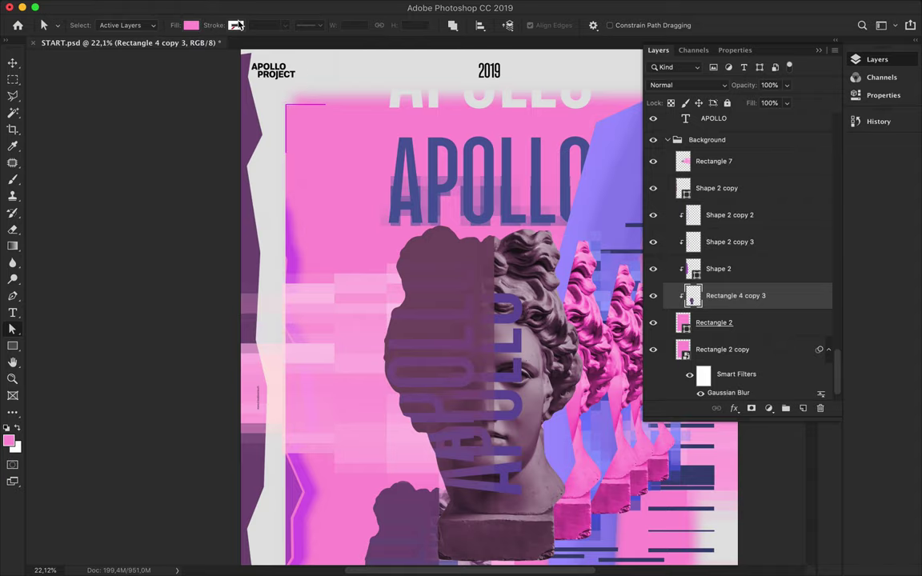
pyautogui.press('v')
pyautogui.click(300, 110)
pyautogui.click(294, 111)
pyautogui.click(288, 114)
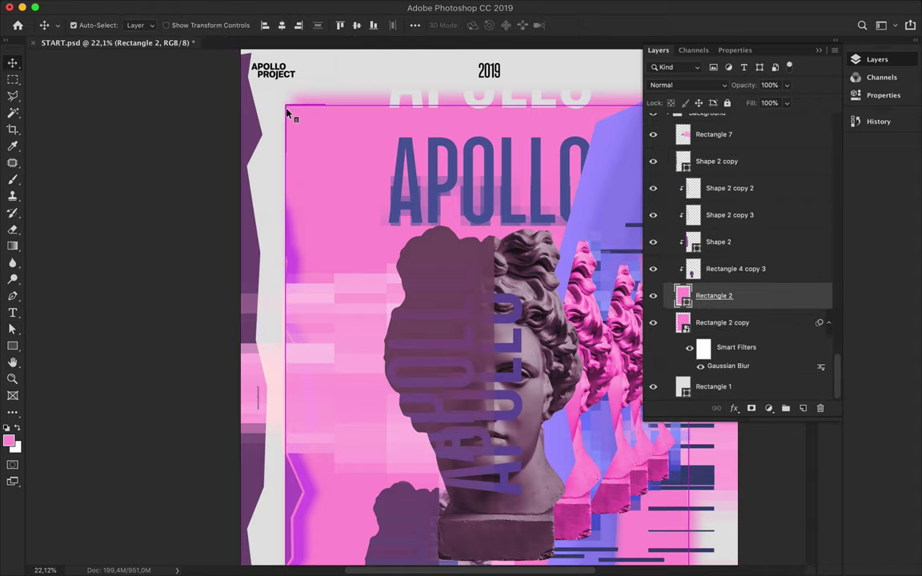
pyautogui.scroll(5, 287, 112)
pyautogui.click(225, 177)
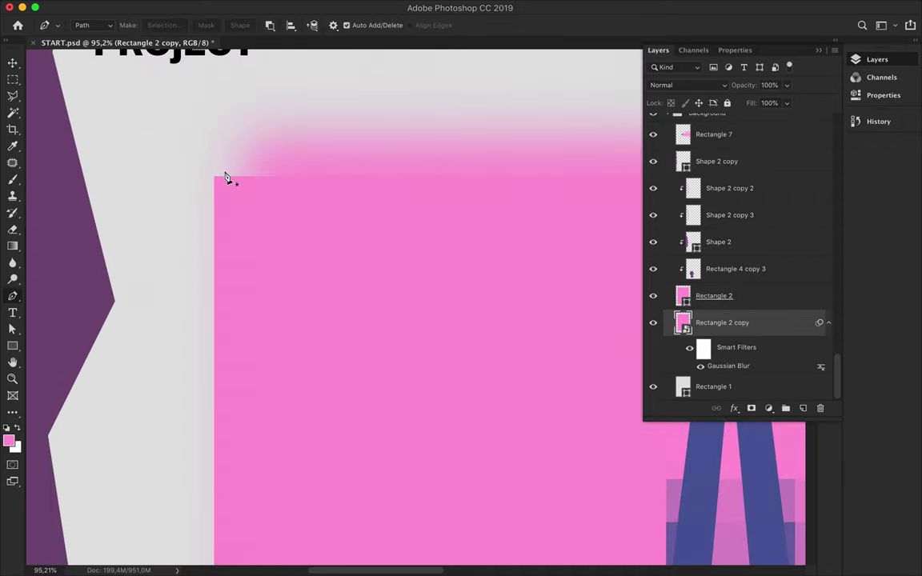
# Draw an L bracket at the panel's top-left with no fill and a 4 pt navy stroke
pyautogui.press('p')
pyautogui.click(212, 218)
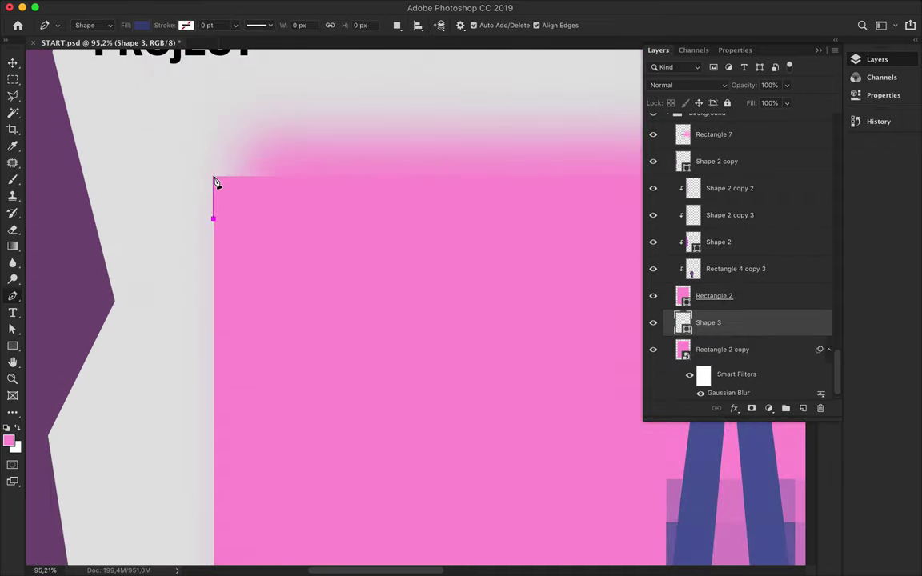
pyautogui.press('a')
pyautogui.click(190, 25)
pyautogui.click(133, 47)
pyautogui.click(236, 25)
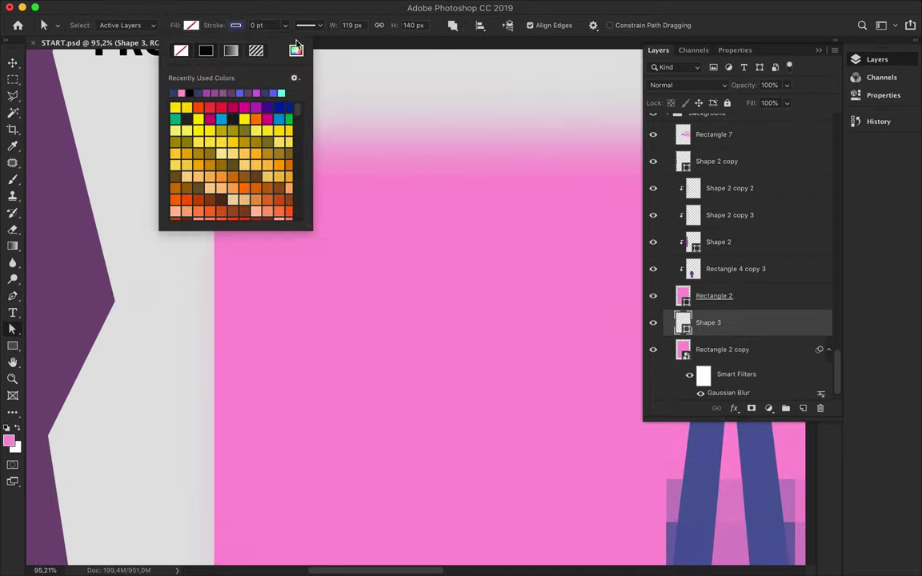
pyautogui.click(267, 24)
pyautogui.write('10')
pyautogui.press('Return')
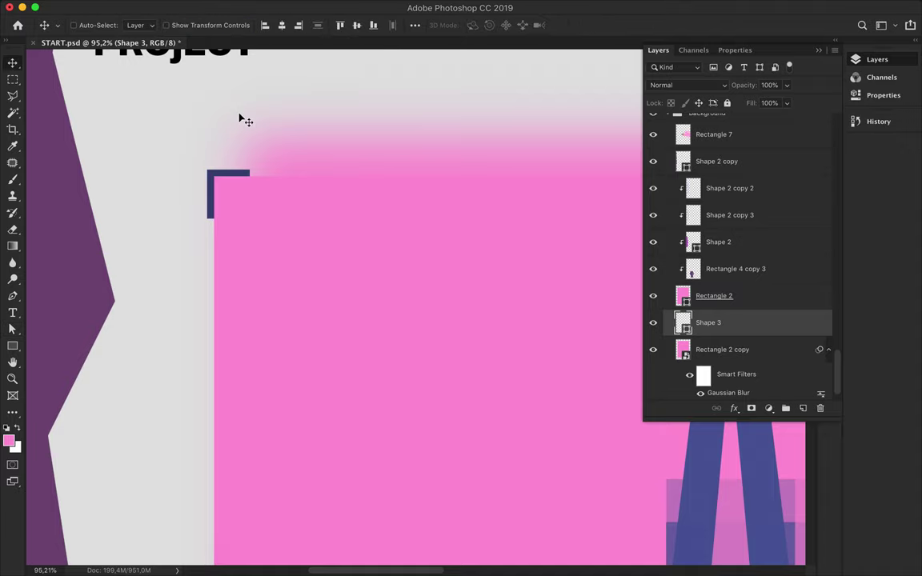
pyautogui.write('4')
pyautogui.press('Return')
# Raise the bracket layer higher in the stack and confirm its thin stroke
pyautogui.scroll(-2, 220, 196)
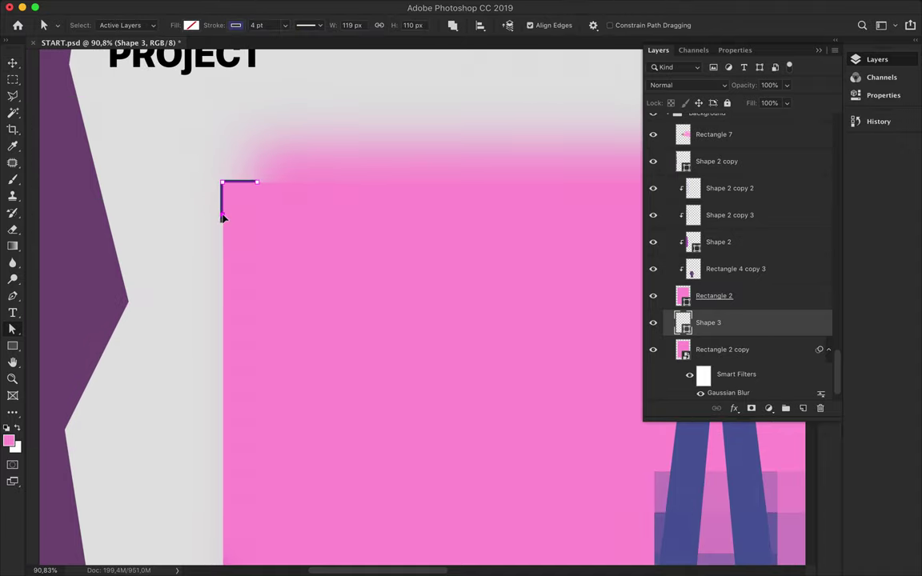
pyautogui.scroll(-1, 204, 210)
pyautogui.hotkey('ctrl', ']')
pyautogui.hotkey('ctrl', ']')
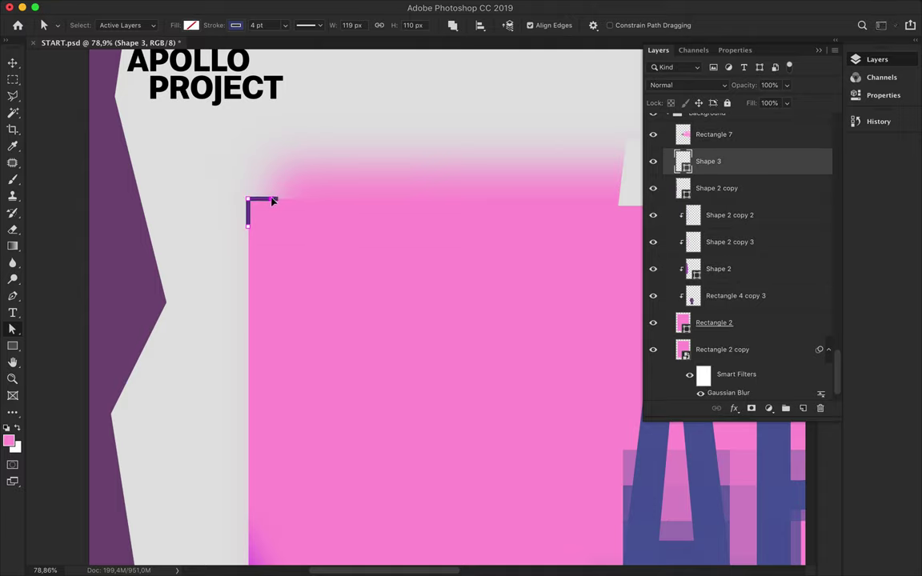
pyautogui.scroll(-1, 224, 182)
pyautogui.scroll(-2, 305, 202)
pyautogui.scroll(-1, 305, 202)
pyautogui.press('v')
pyautogui.scroll(3, 117, 108)
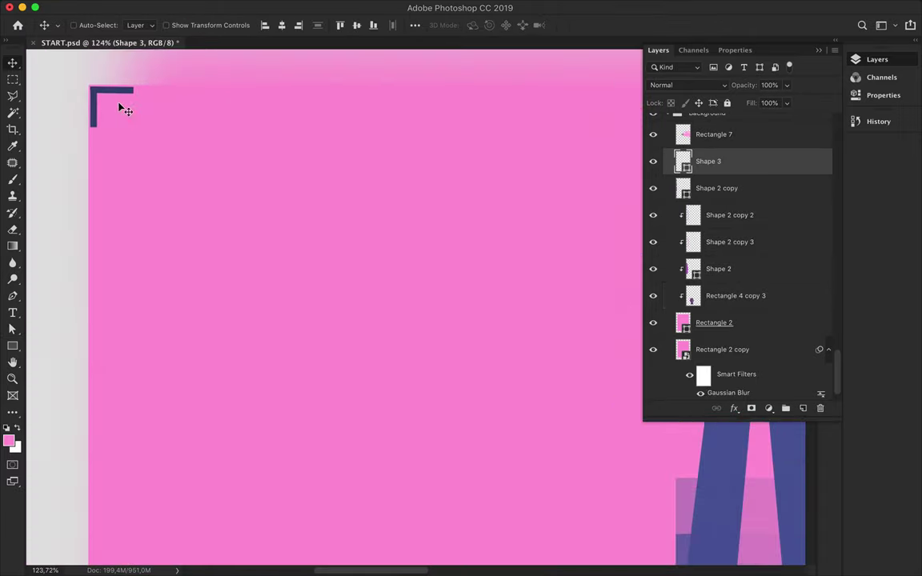
pyautogui.scroll(-2, 120, 108)
pyautogui.scroll(-2, 119, 107)
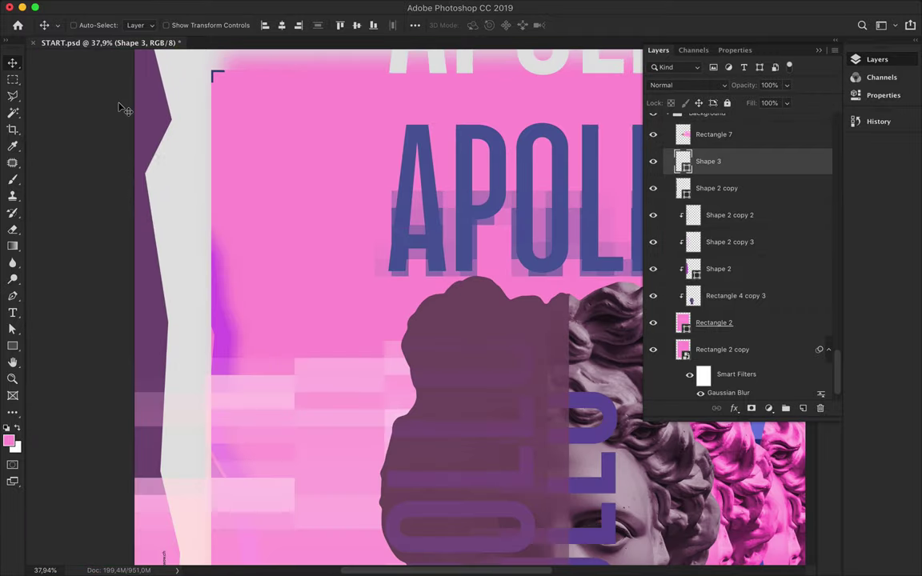
pyautogui.scroll(-1, 119, 107)
pyautogui.press('a')
pyautogui.click(267, 24)
pyautogui.scroll(-1, 211, 184)
pyautogui.scroll(-1, 232, 158)
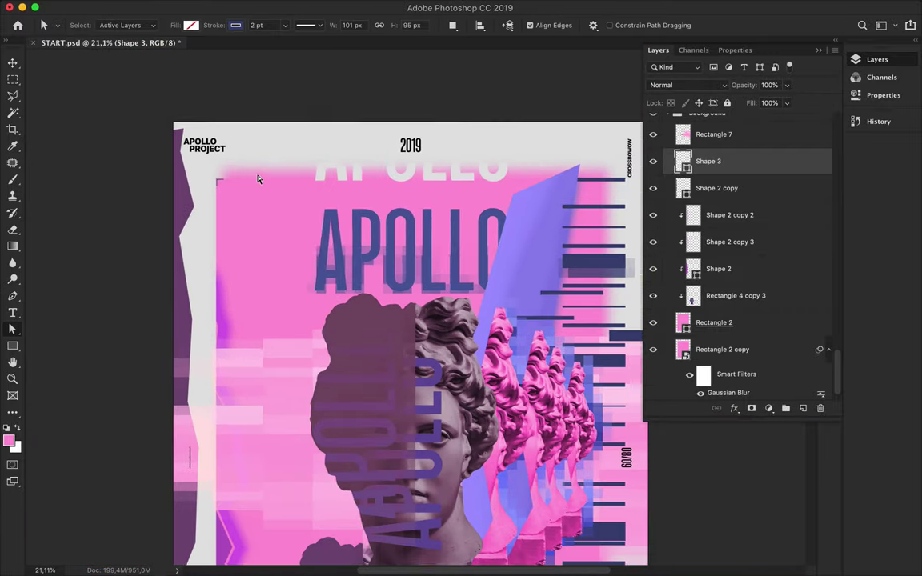
pyautogui.press('v')
pyautogui.click(286, 231)
# Draw a navy circle near the poster's top-right with the Ellipse tool
pyautogui.press('i')
pyautogui.press('u')
pyautogui.rightClick(13, 346)
pyautogui.click(64, 330)
pyautogui.moveTo(552, 160)
pyautogui.mouseDown()
pyautogui.moveTo(599, 205)
pyautogui.moveTo(564, 232)
pyautogui.mouseUp()
pyautogui.press('v')
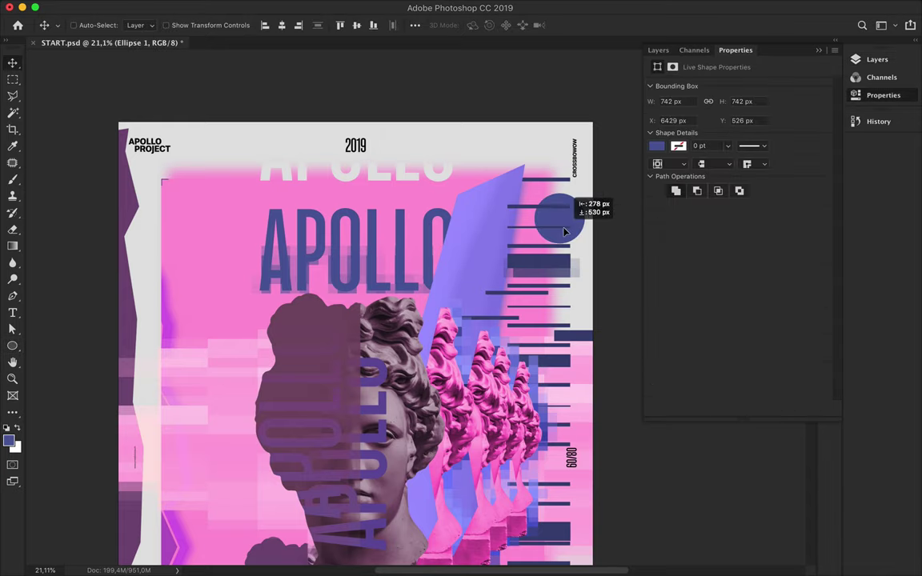
pyautogui.scroll(-1, 514, 203)
# Draw five more navy circles: among the right bars, beside the lower bust, bottom-right, top-left, beside APOLLO
pyautogui.press('u')
pyautogui.moveTo(512, 386); pyautogui.dragTo(571, 436)
pyautogui.moveTo(418, 429); pyautogui.dragTo(433, 445)
pyautogui.moveTo(522, 520); pyautogui.dragTo(546, 543)
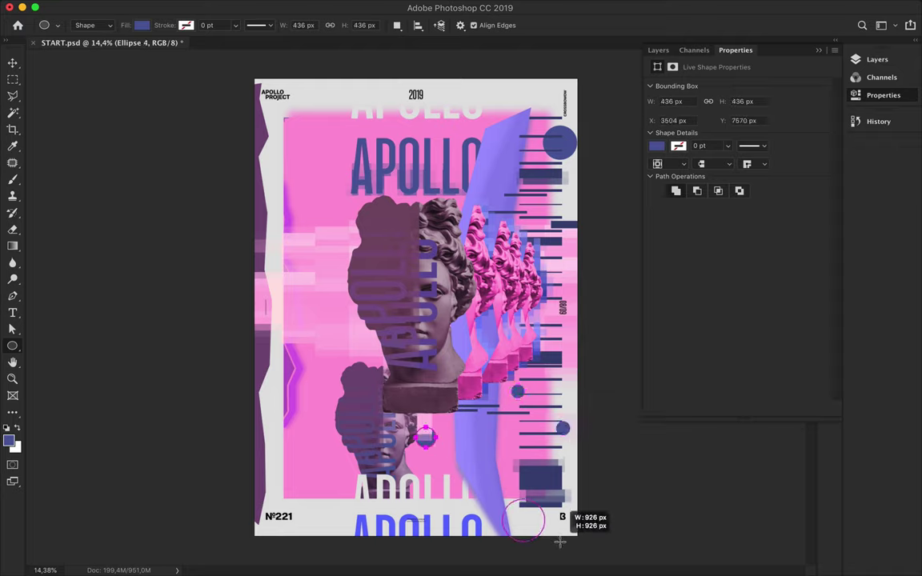
pyautogui.moveTo(282, 144); pyautogui.dragTo(292, 154)
pyautogui.moveTo(488, 151); pyautogui.dragTo(498, 160)
# Move the Ellipse 7 layer higher in the Layers panel
pyautogui.press('v')
pyautogui.click(658, 50)
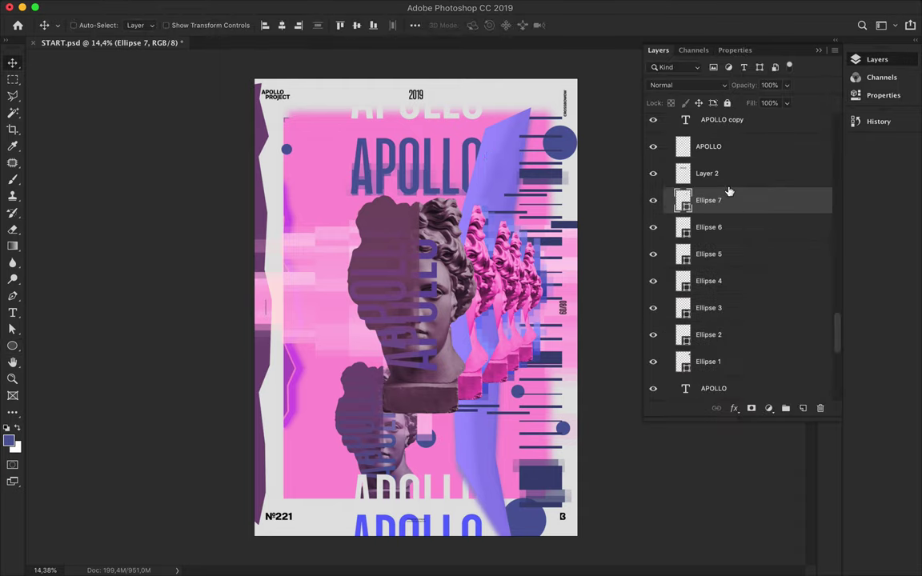
pyautogui.moveTo(705, 199)
pyautogui.mouseDown()
pyautogui.moveTo(708, 95)
pyautogui.moveTo(704, 142)
pyautogui.mouseUp()
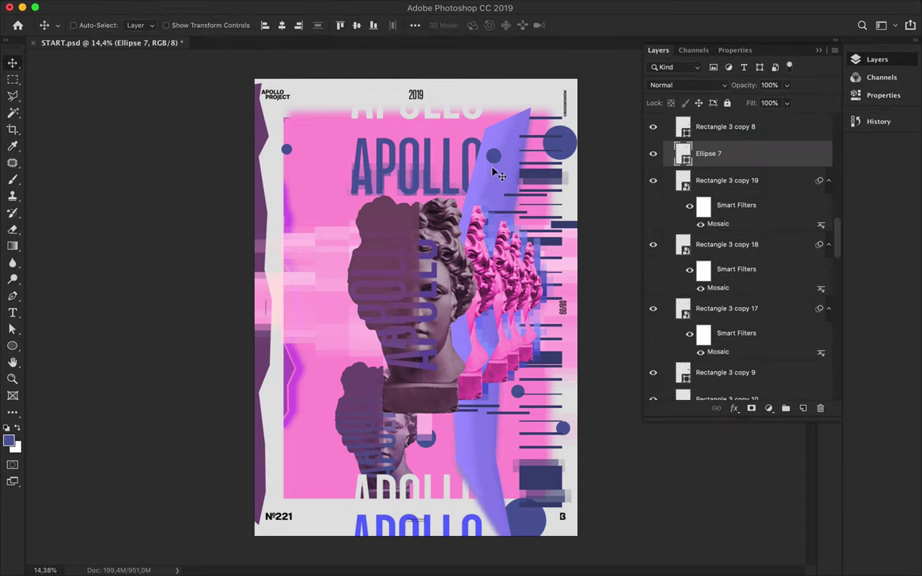
pyautogui.scroll(2, 438, 166)
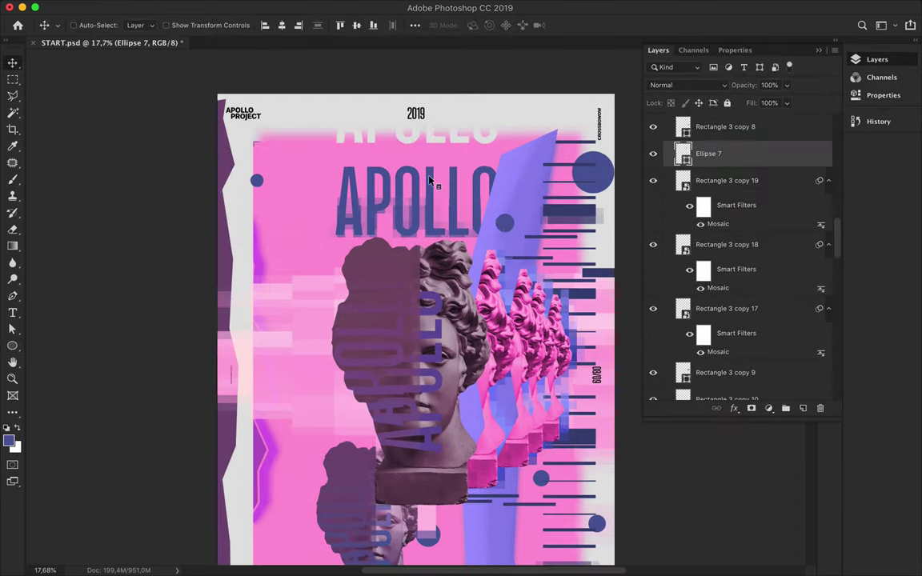
# Outline a slice of the APOLLO title with the Polygonal Lasso
pyautogui.keyDown('ctrl'); pyautogui.click(432, 182); pyautogui.keyUp('ctrl')
pyautogui.press('l')
pyautogui.click(518, 203)
pyautogui.click(336, 180)
# Rasterize the APOLLO type, copy the selected slice to a new layer and offset a duplicate
pyautogui.press('Delete')
pyautogui.press('Return')
pyautogui.rightClick(688, 387)
pyautogui.press('Escape')
pyautogui.hotkey('ctrl', 'j')
pyautogui.press('v')
pyautogui.moveTo(453, 179); pyautogui.dragTo(490, 150)
pyautogui.moveTo(719, 277); pyautogui.dragTo(696, 396)
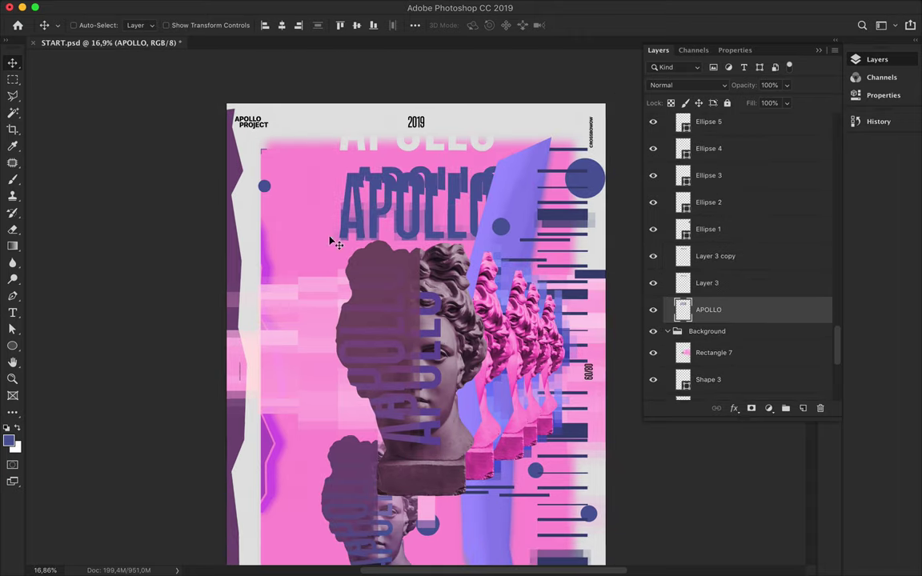
# Copy a second title slice, offset it, and save the poster
pyautogui.hotkey('ctrl', 'j')
pyautogui.moveTo(384, 201); pyautogui.dragTo(392, 228)
pyautogui.hotkey('ctrl', '0')
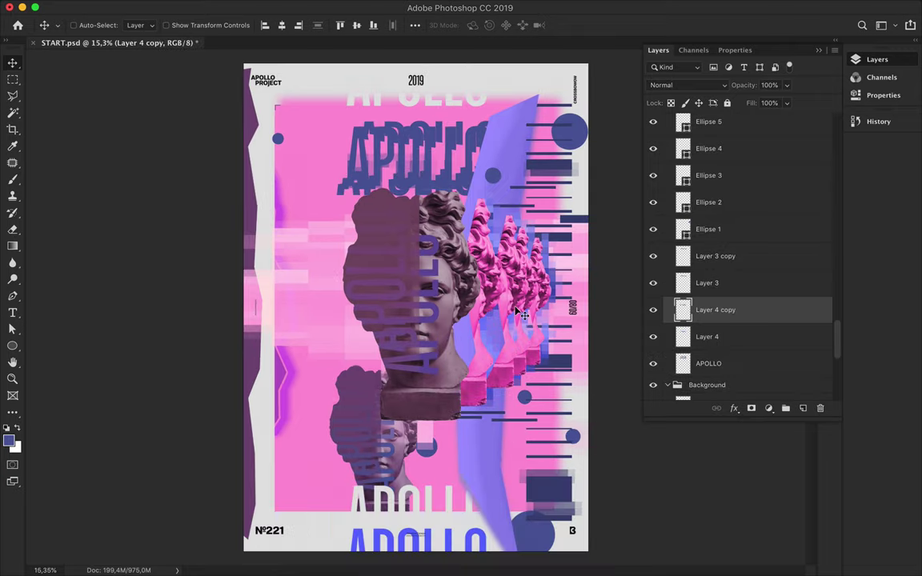
pyautogui.hotkey('ctrl', 's')
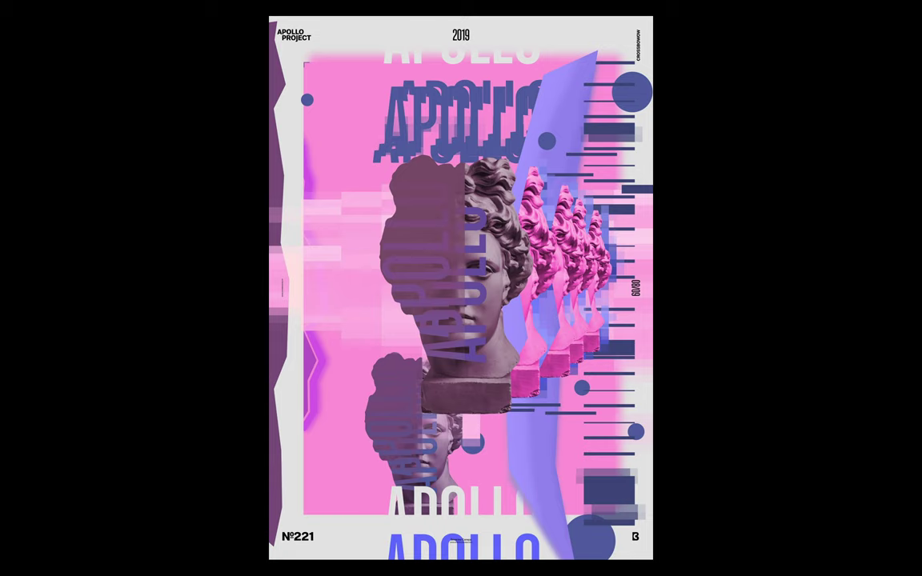